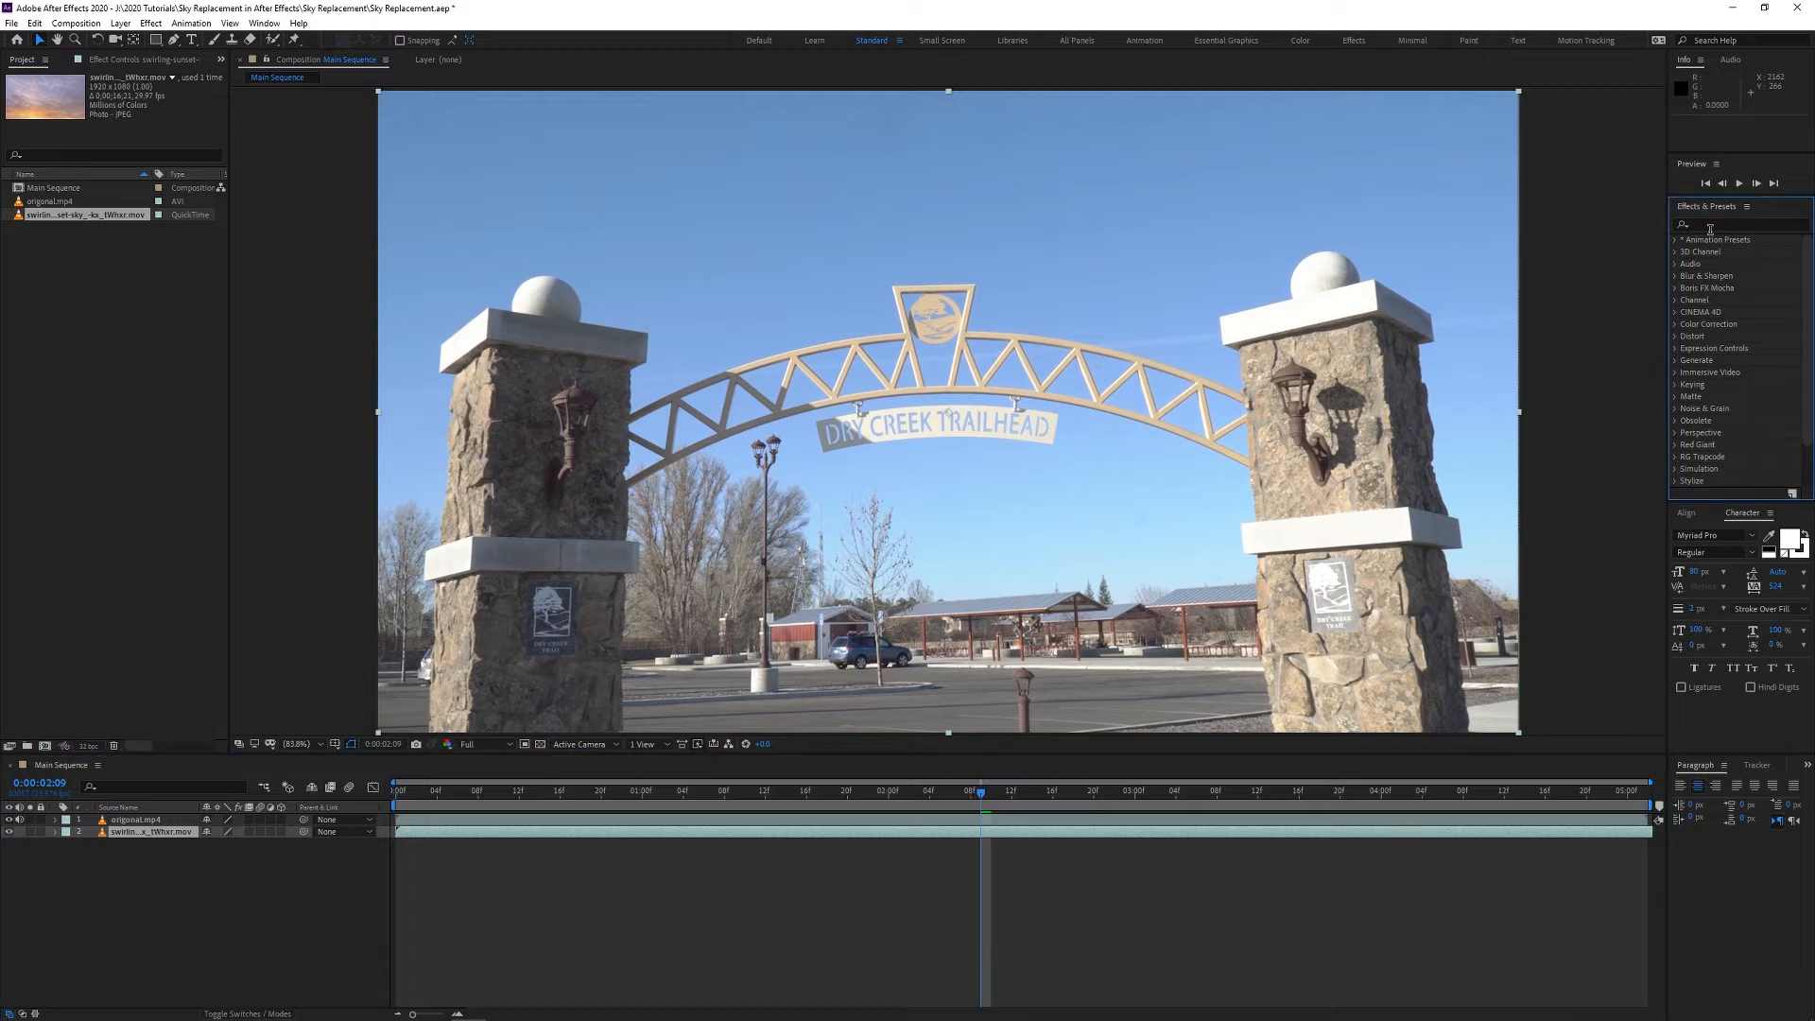
# - Apply Keylight (1.2) to the original footage layer and sample the blue sky above the arch as the Screen Colour
pyautogui.write('key')
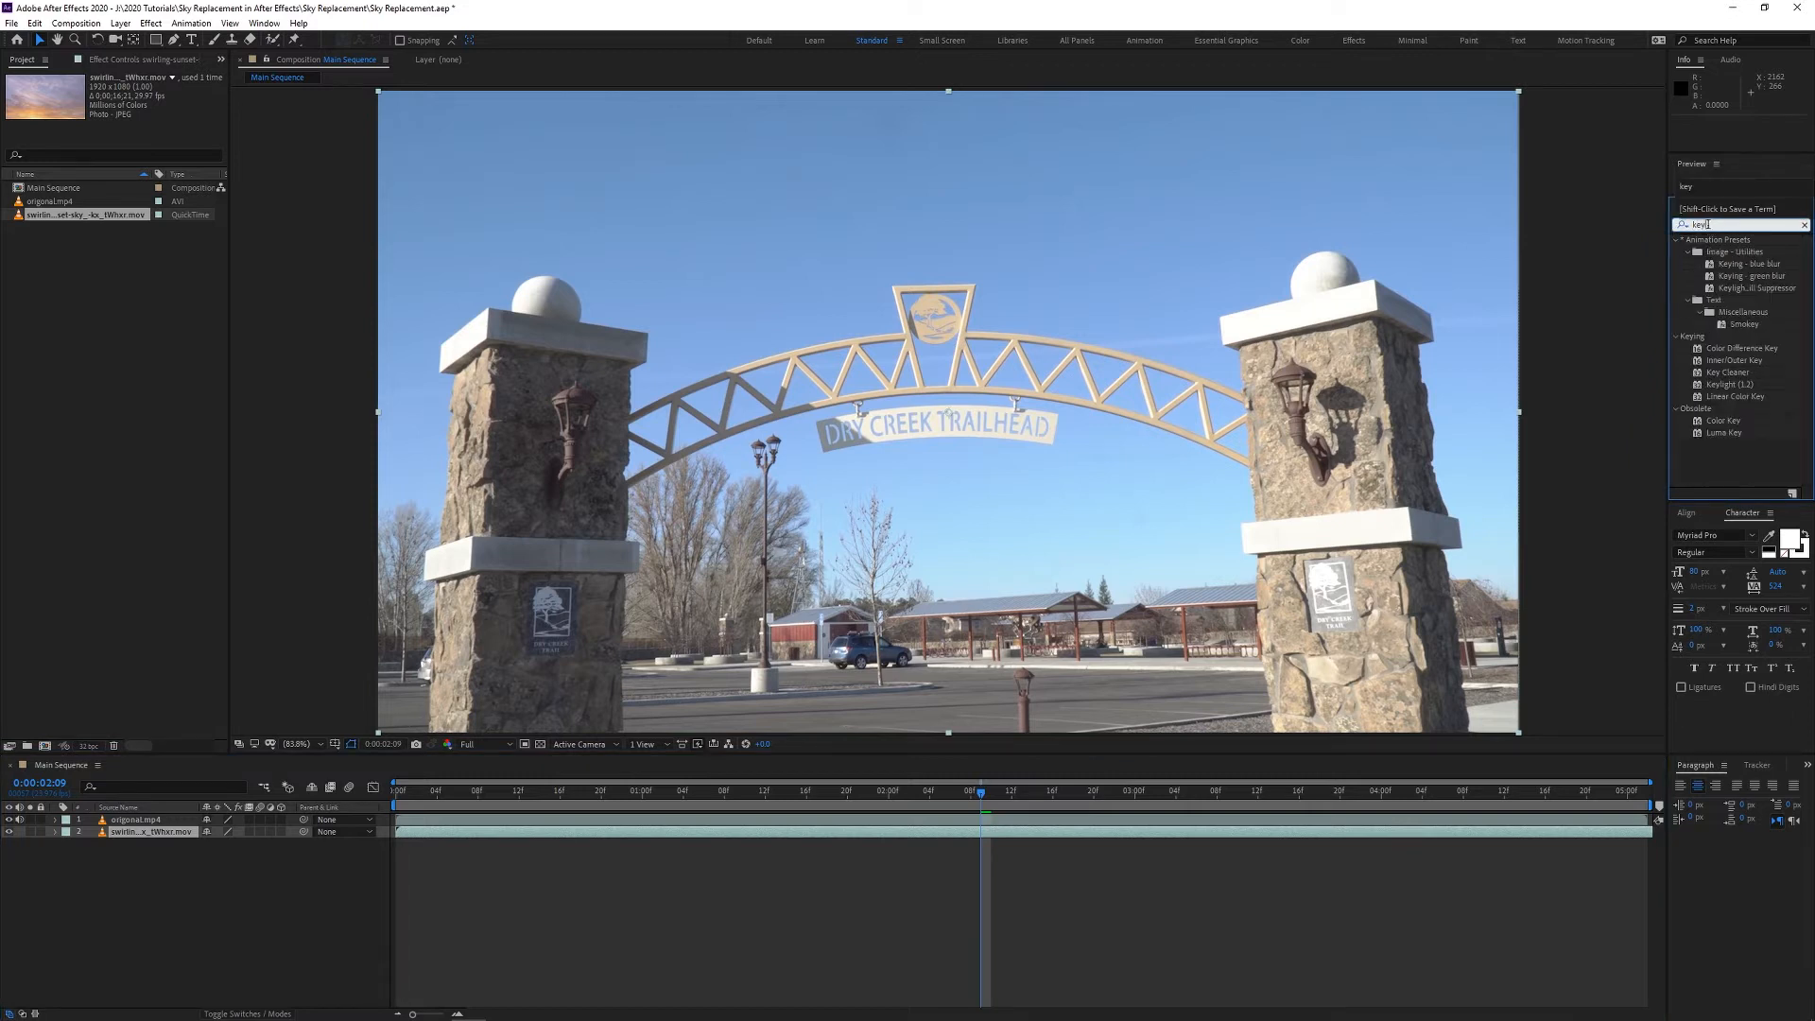
pyautogui.moveTo(1727, 385); pyautogui.dragTo(883, 321)
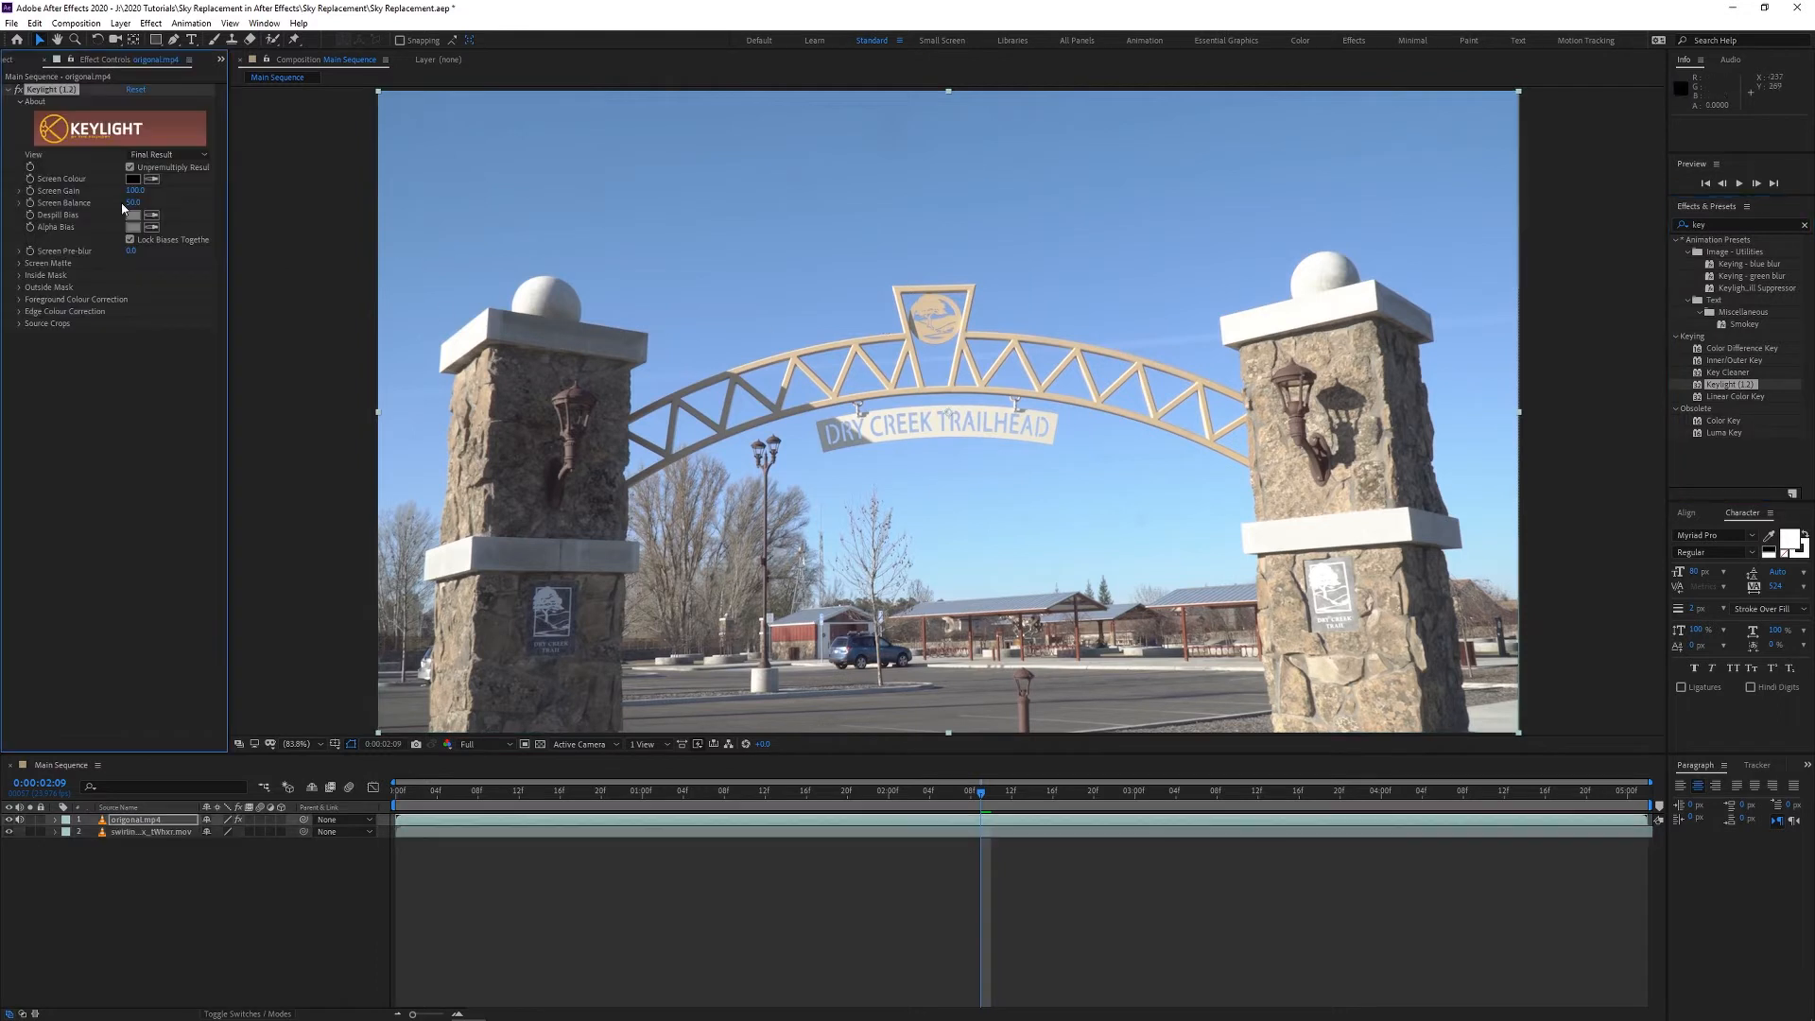
pyautogui.click(150, 179)
pyautogui.click(860, 218)
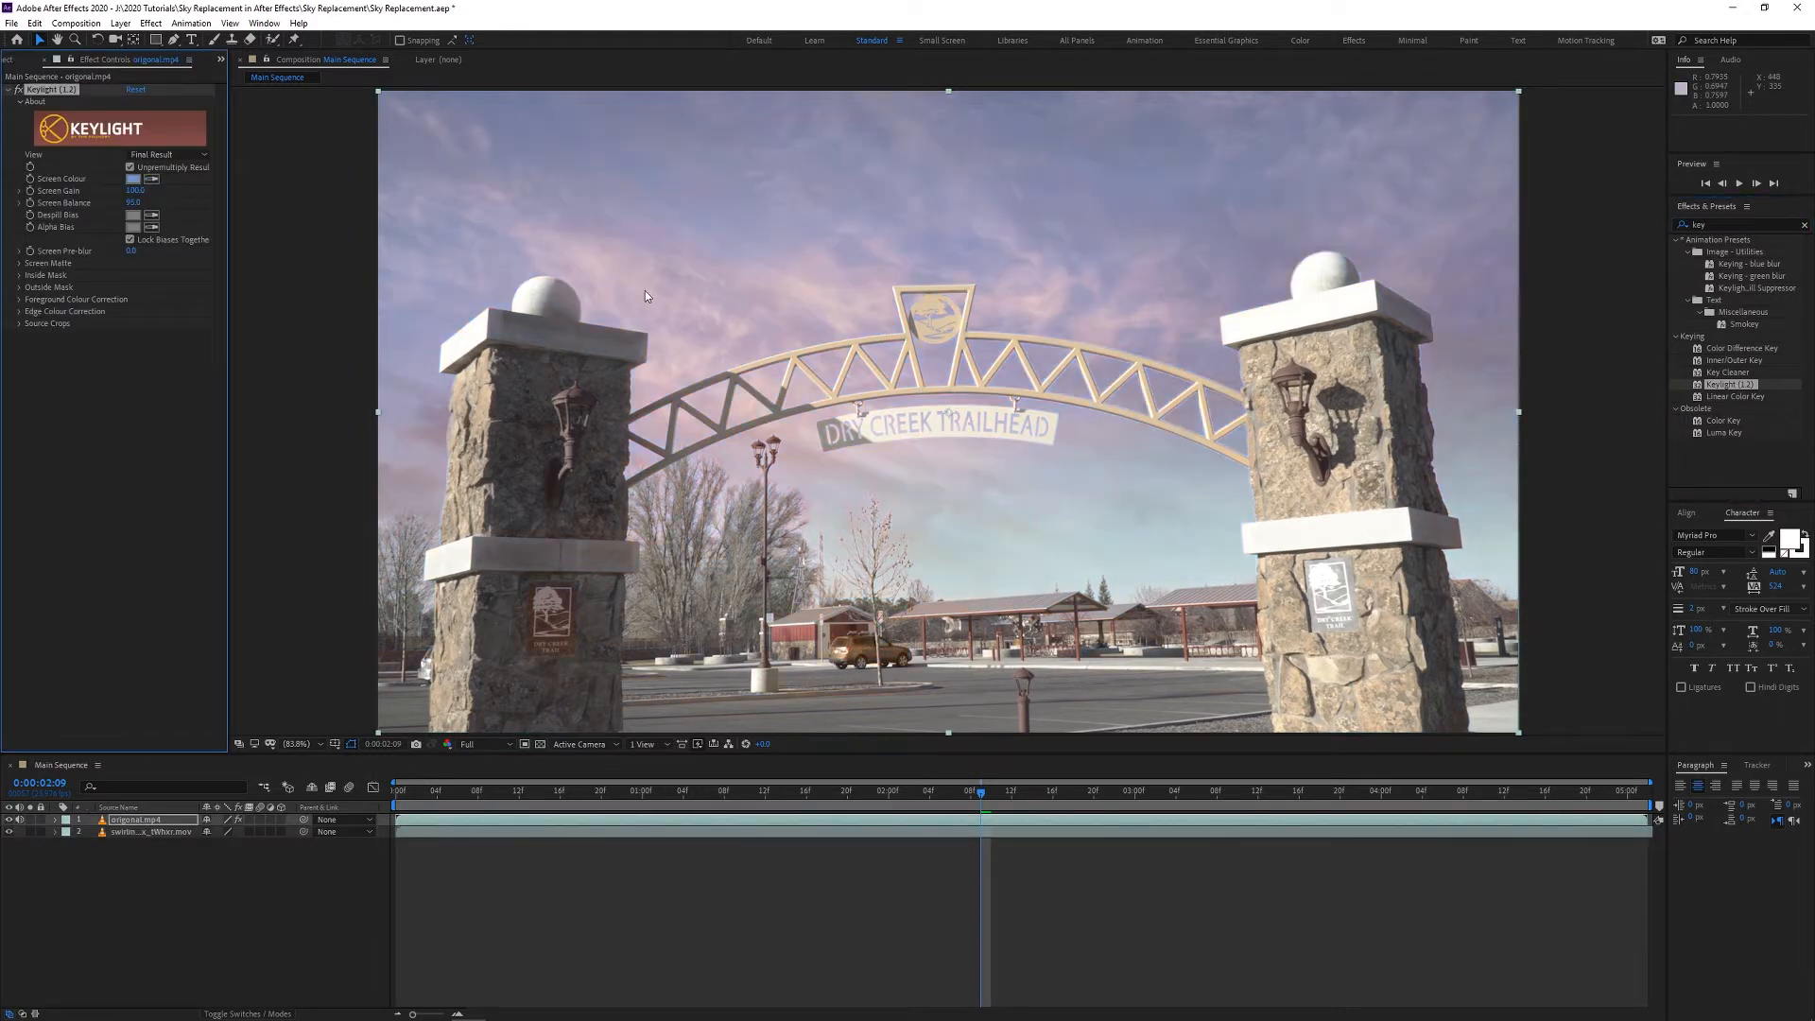
pyautogui.scroll(5, 400, 469)
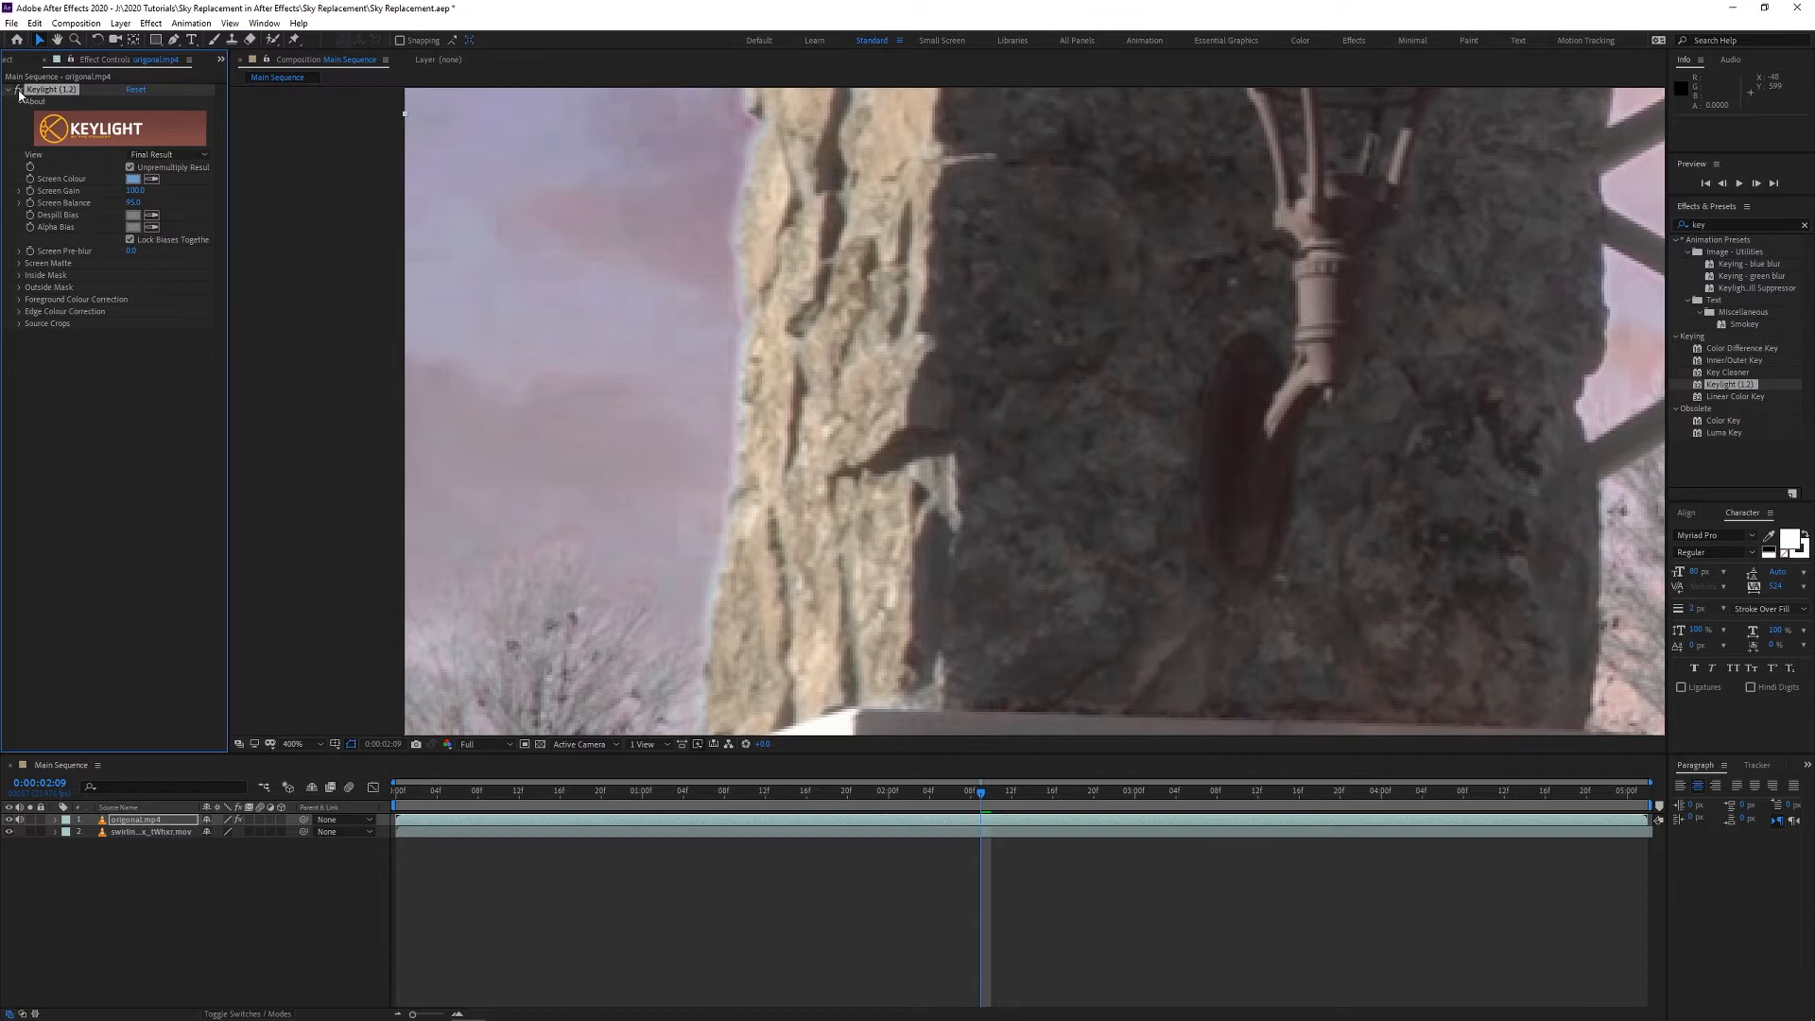
pyautogui.hotkey('shift', '/')
# - Refine the matte in Screen Matte view by raising Clip Black, lowering Clip White and setting Screen Shrink/Grow to -1; return to Final Result
pyautogui.click(19, 263)
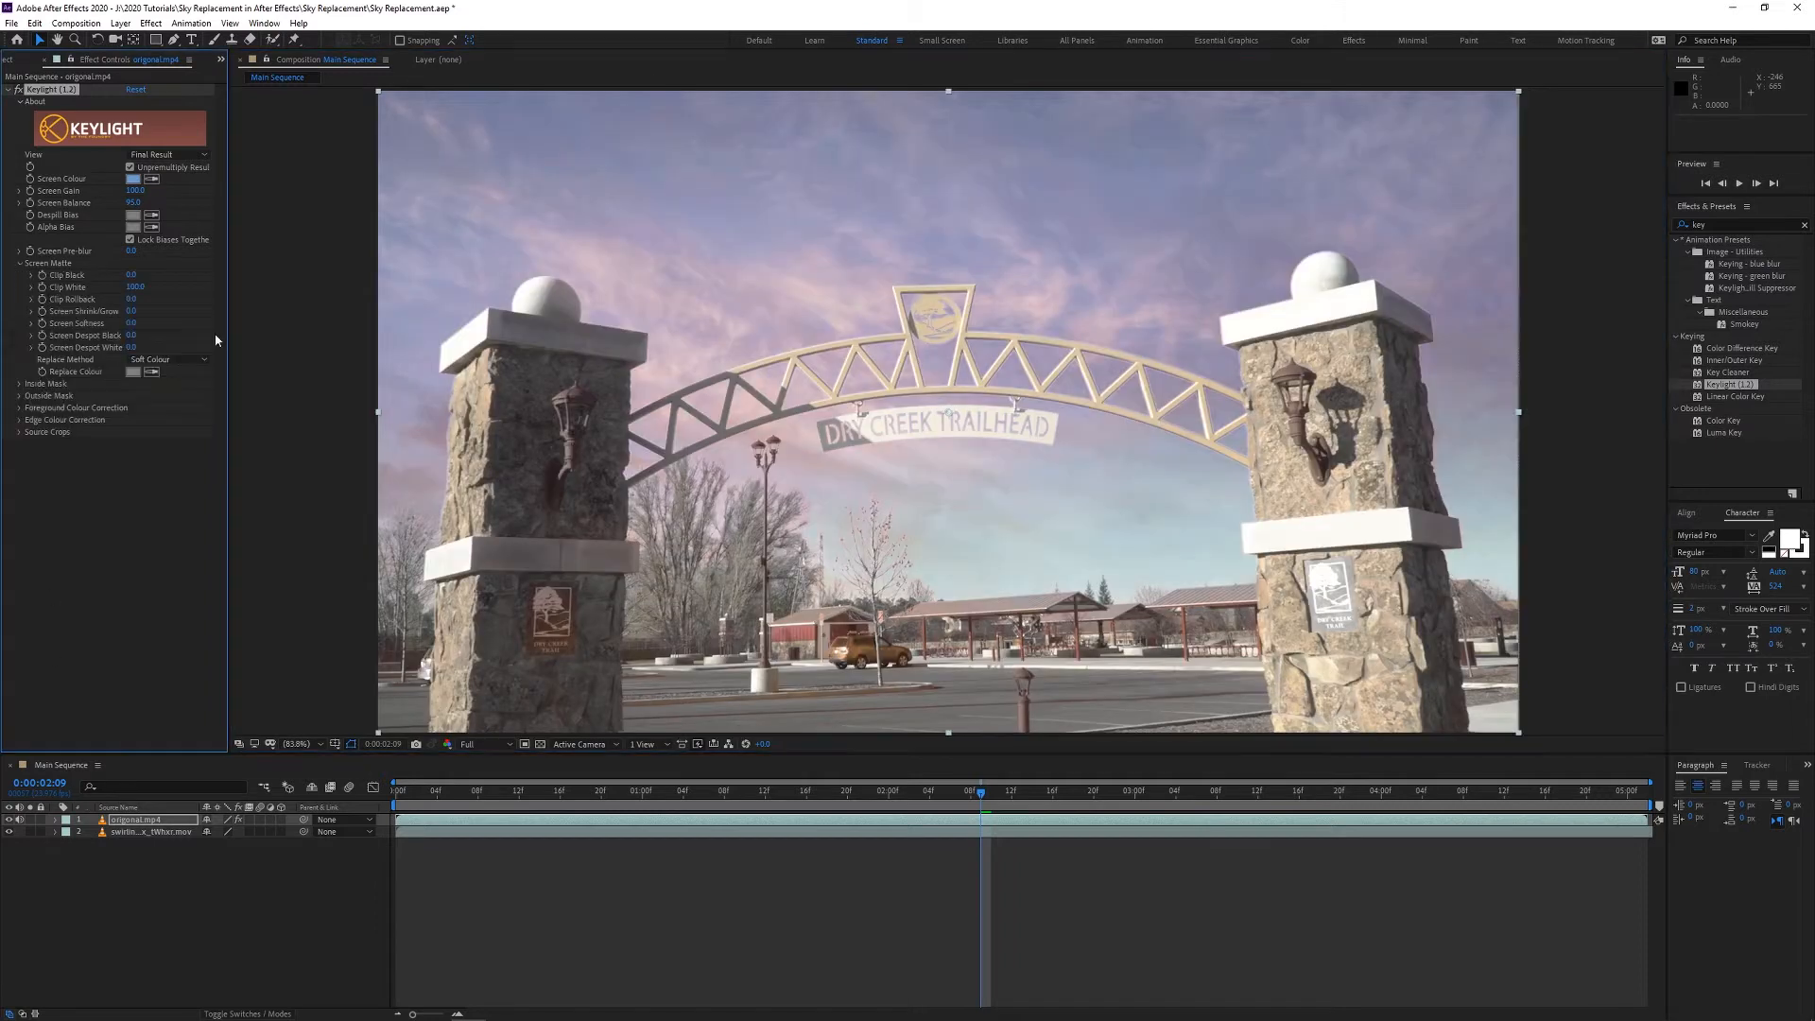
pyautogui.click(176, 155)
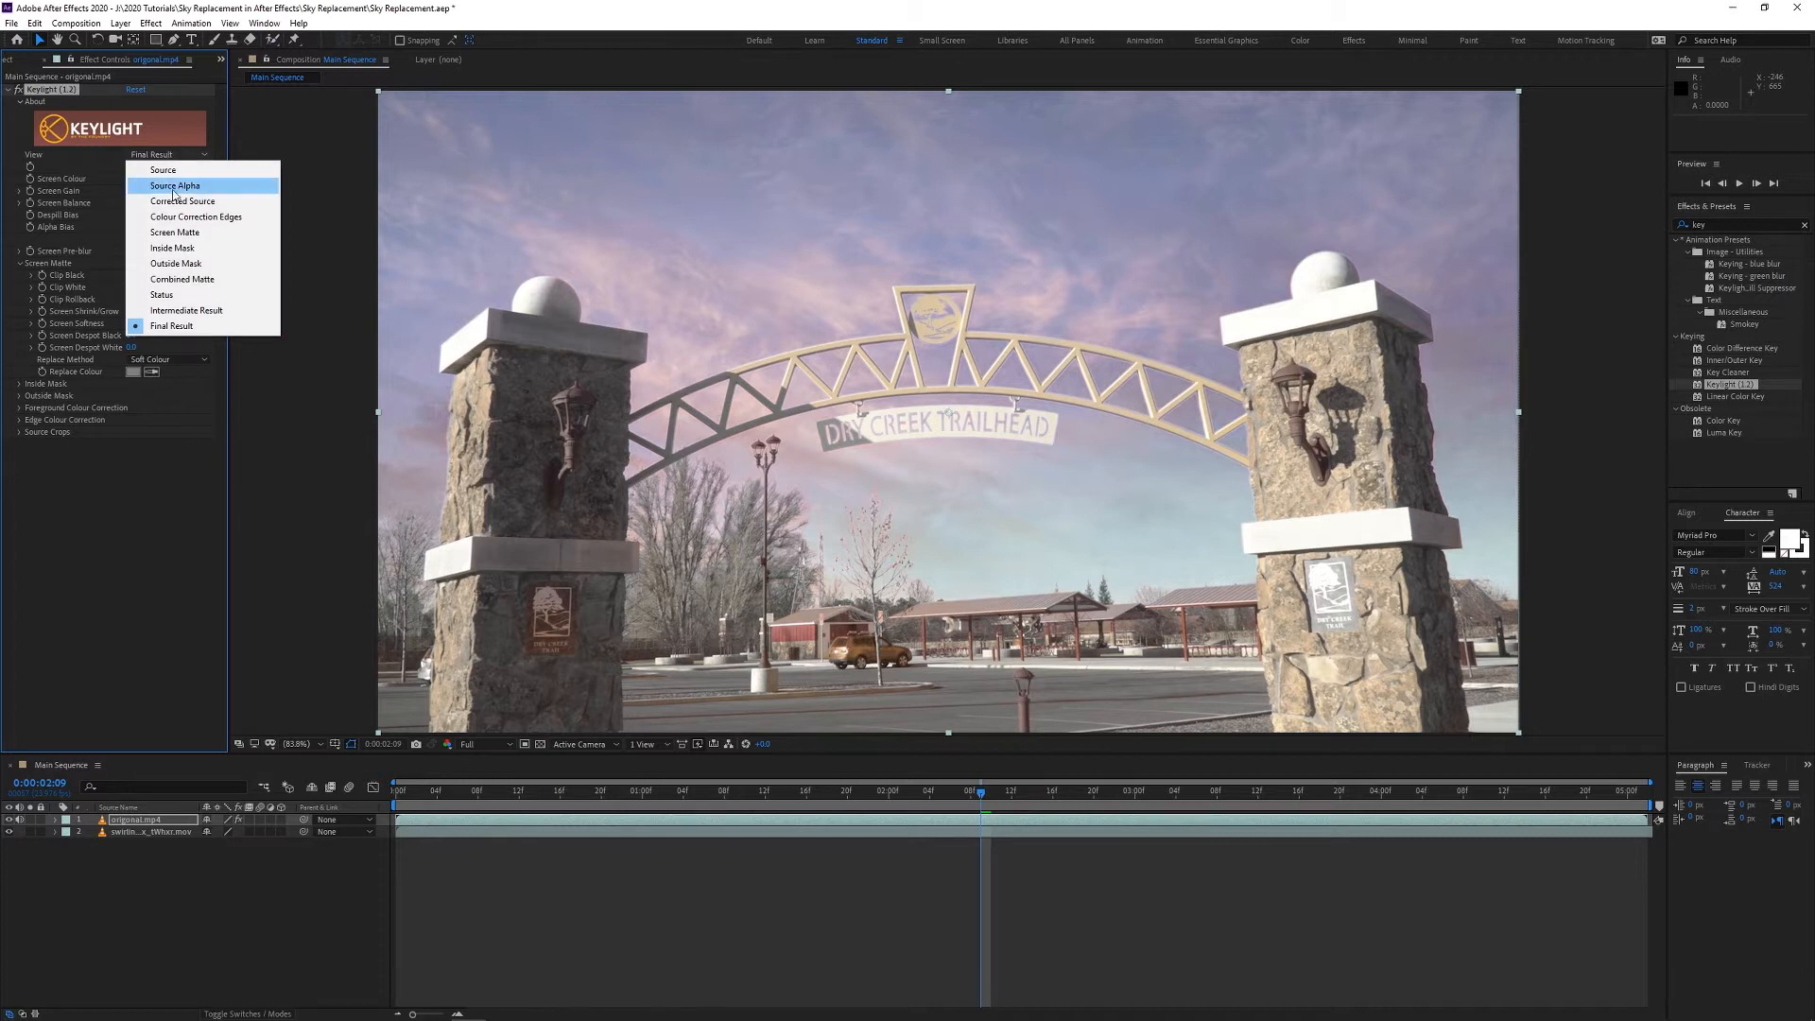
pyautogui.click(179, 235)
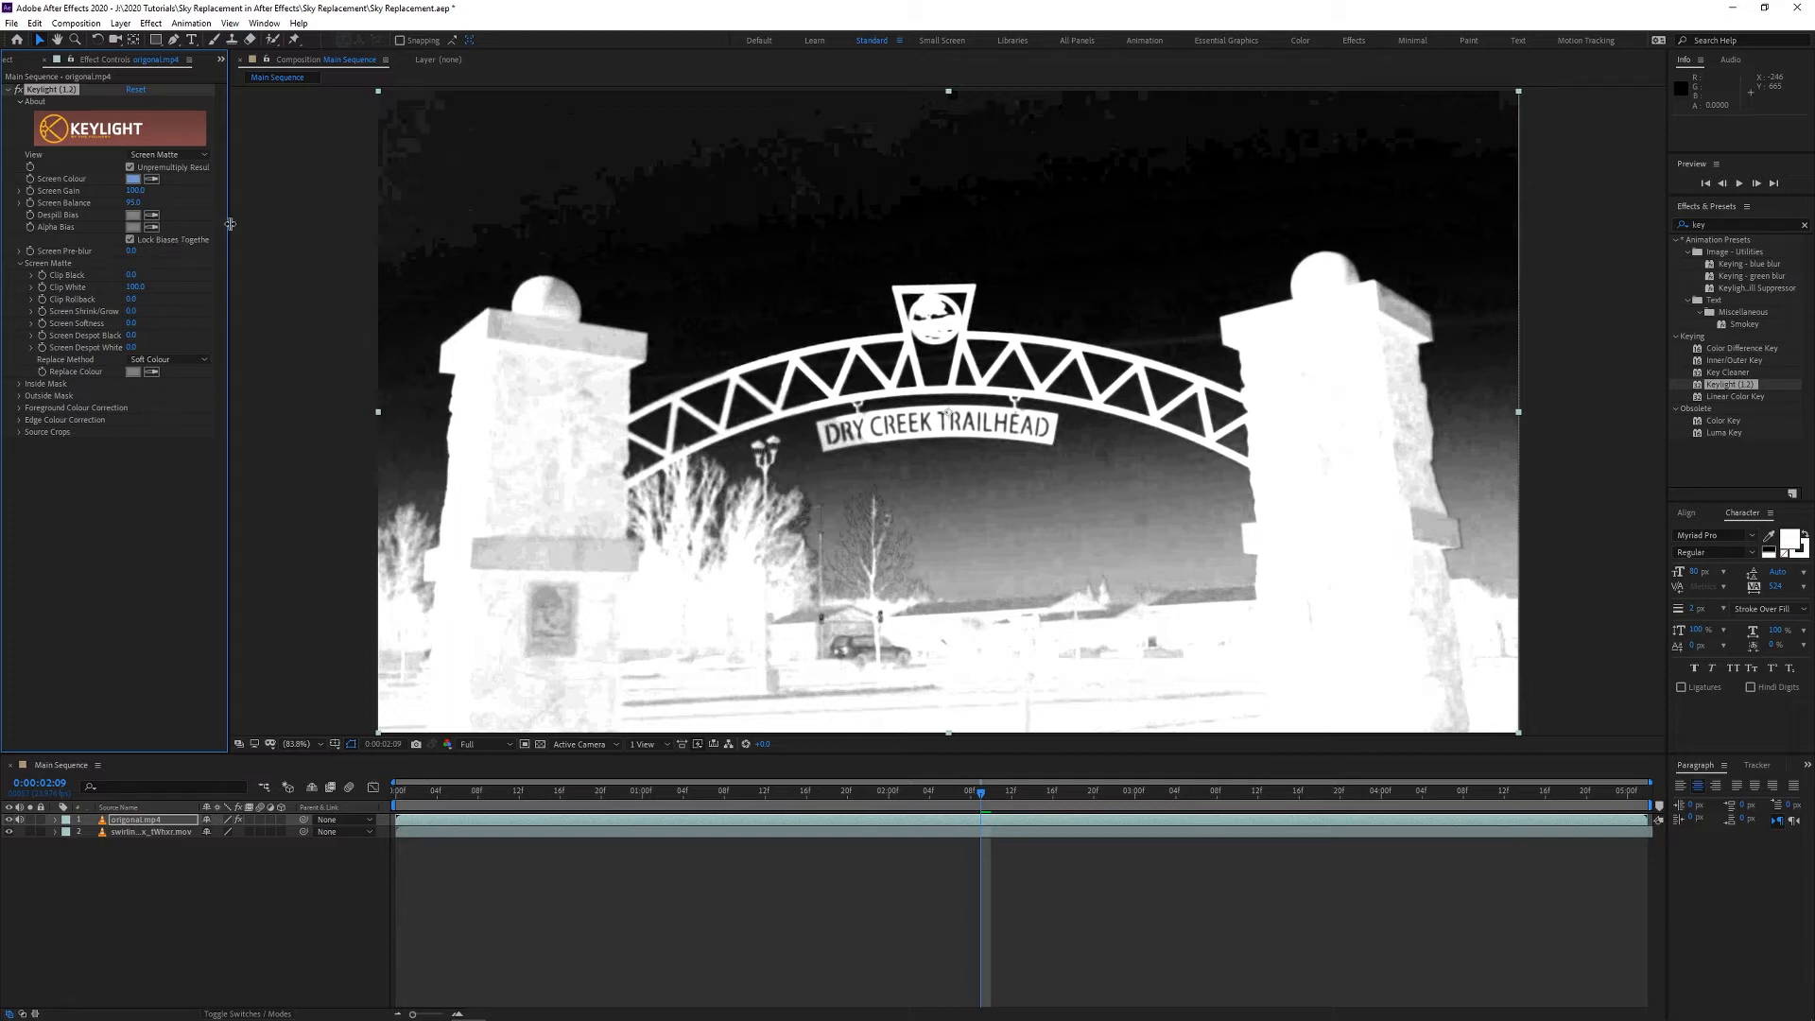
pyautogui.moveTo(133, 274); pyautogui.dragTo(136, 311)
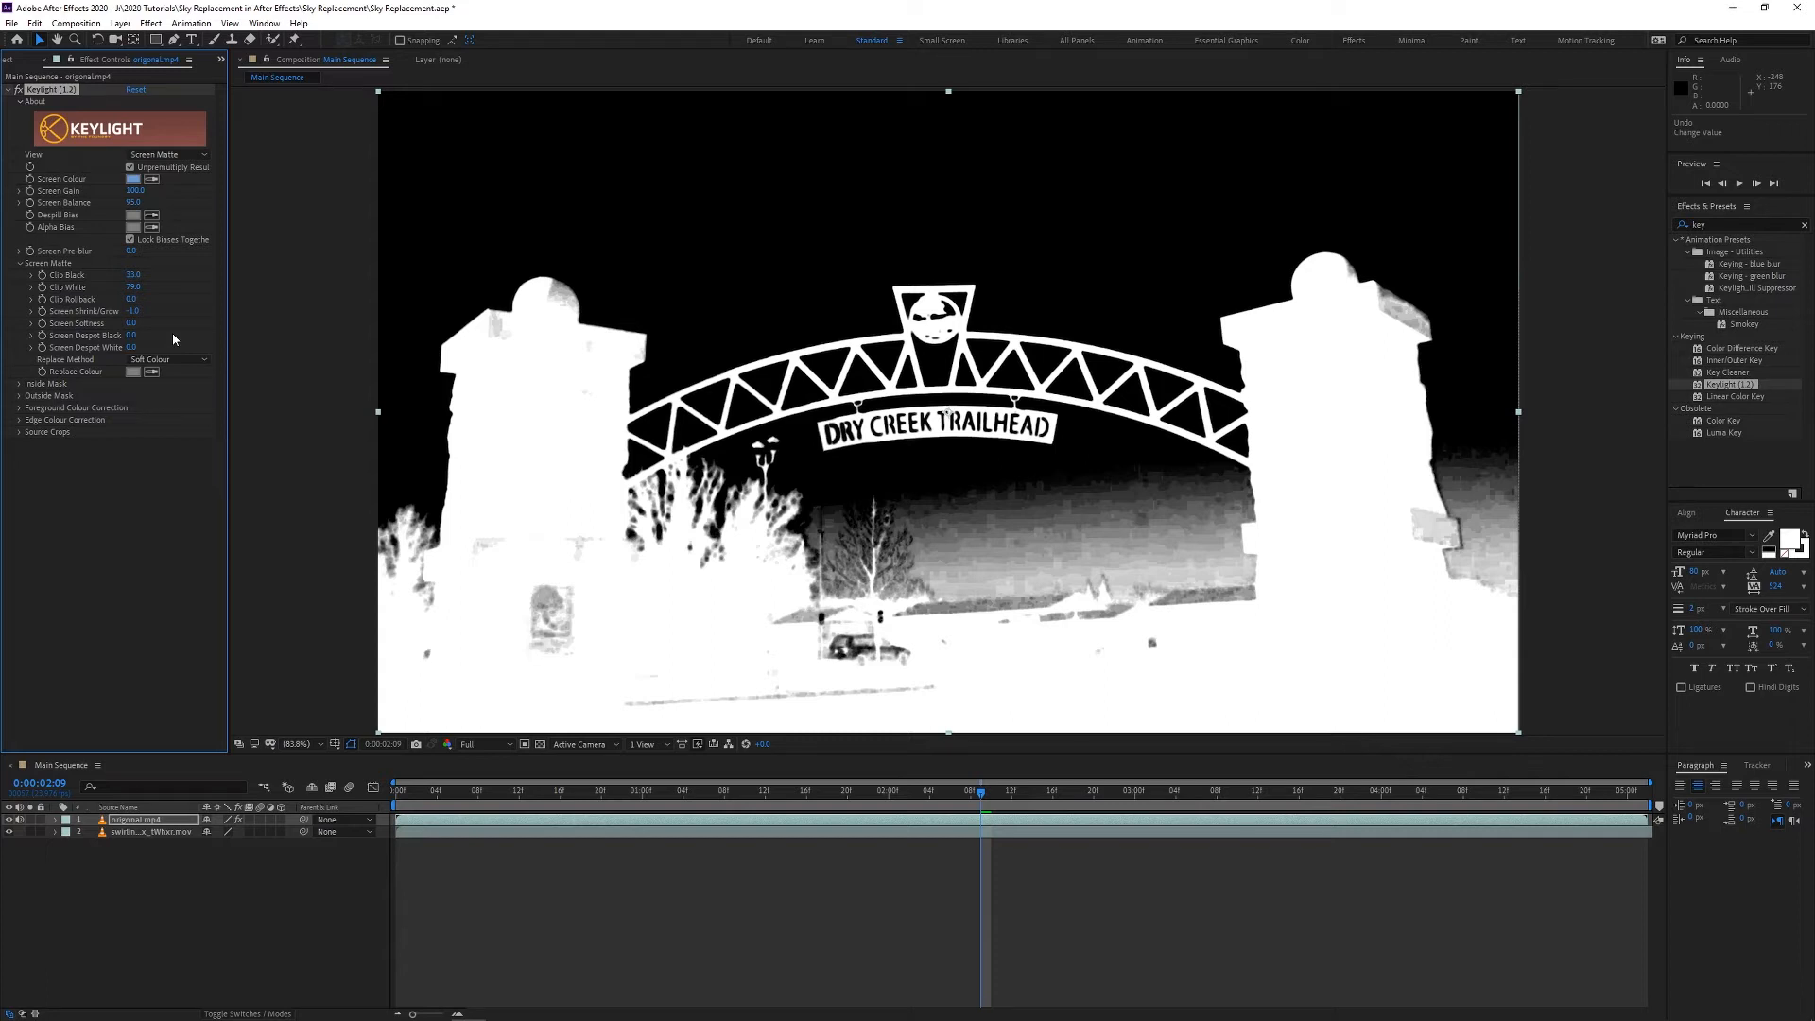
pyautogui.click(169, 155)
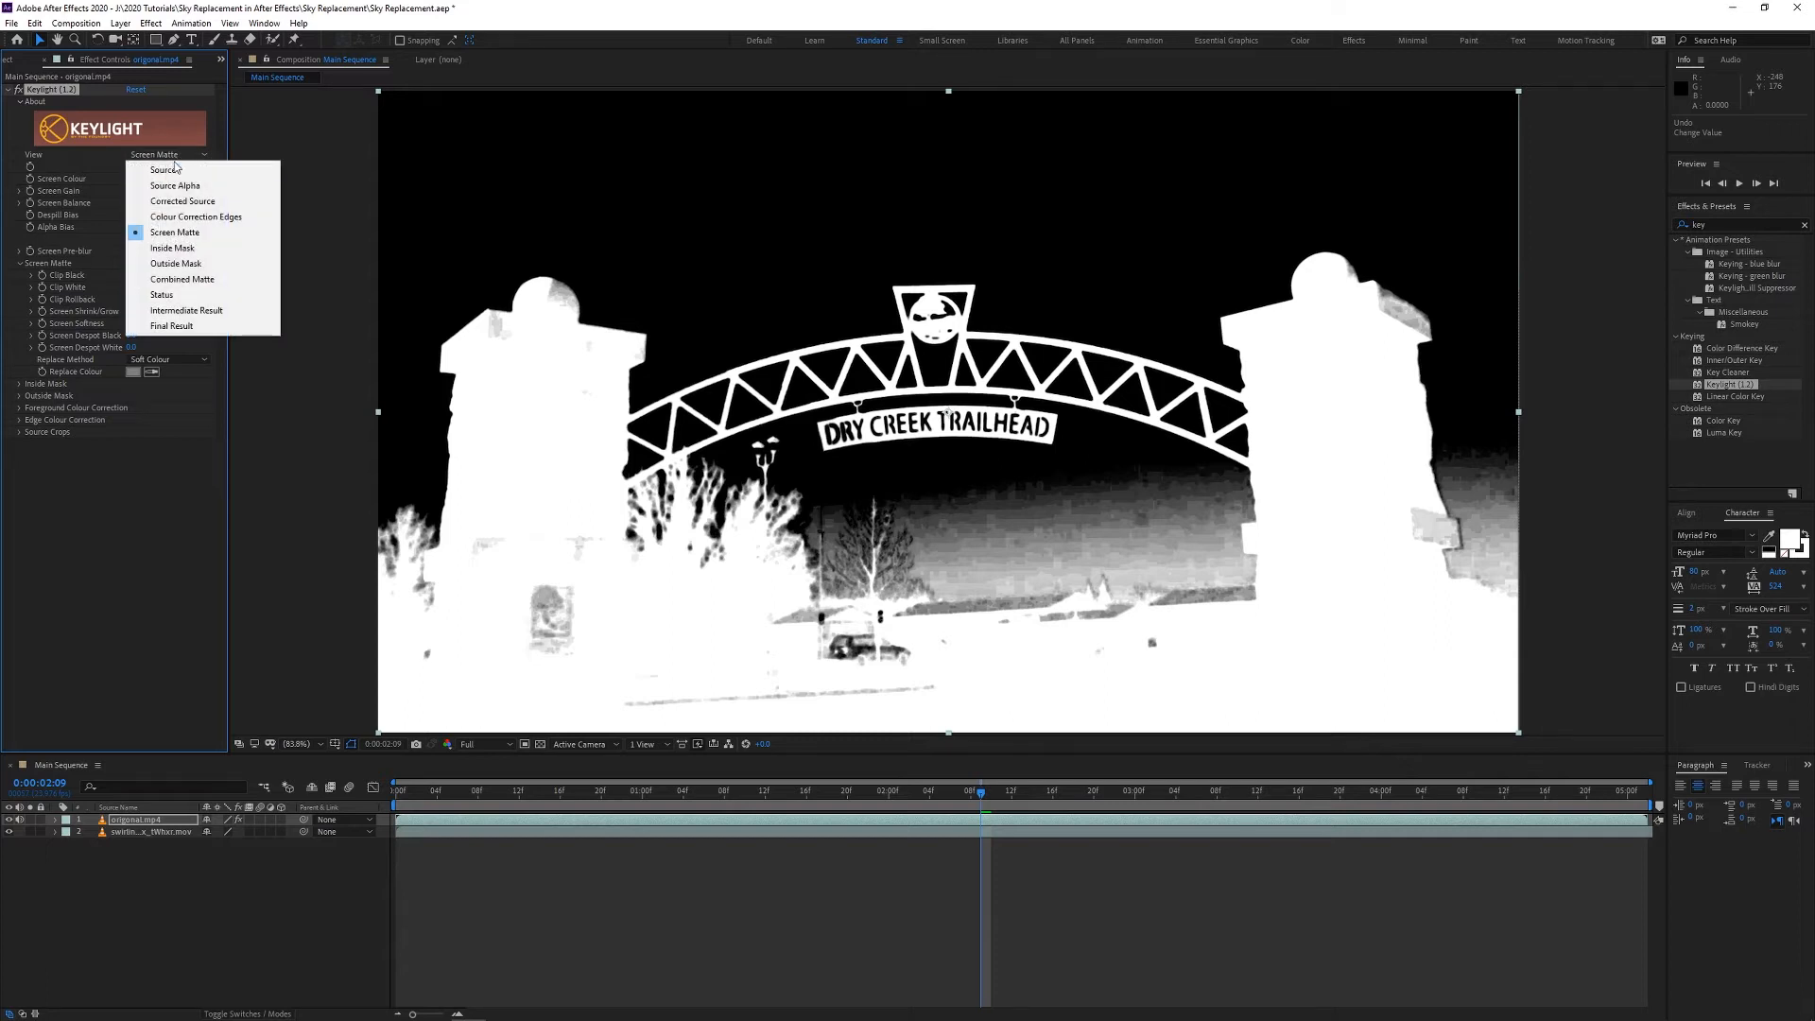
pyautogui.click(193, 325)
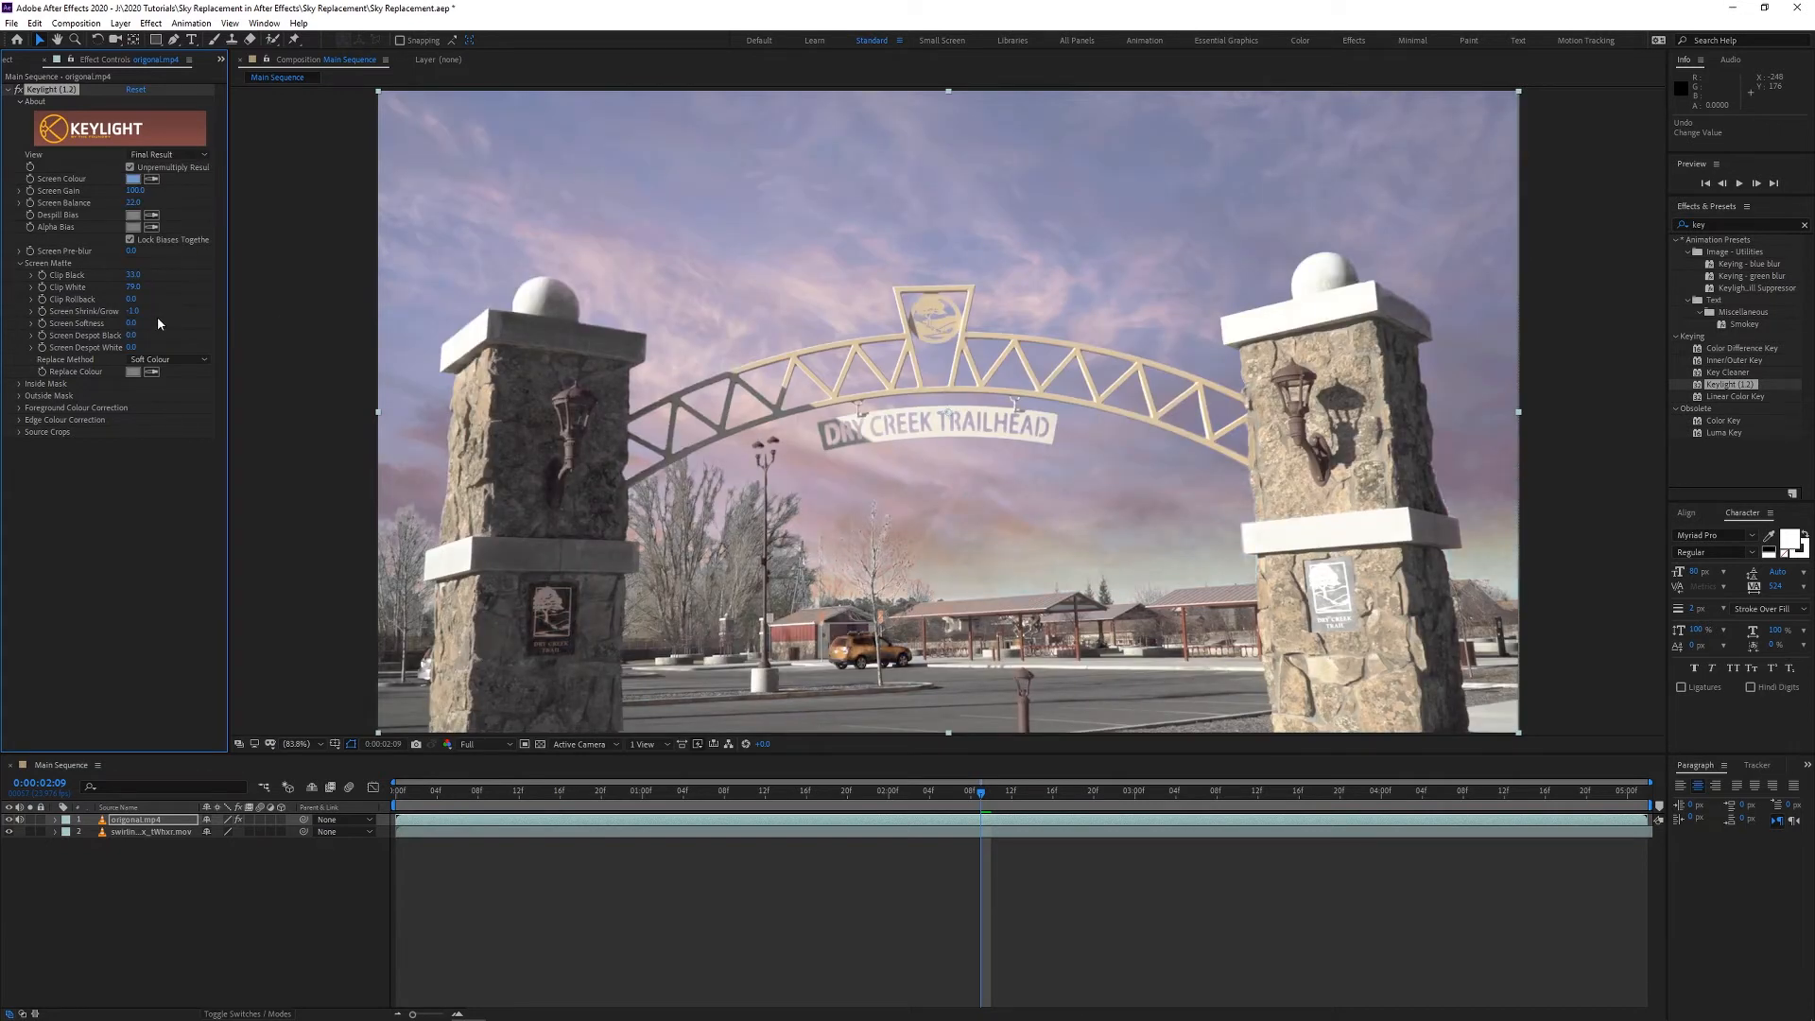
# - Try a Screen Shrink/Grow of -5, restore it to -1, and set Screen Softness to 1
pyautogui.click(138, 315)
pyautogui.write('-5')
pyautogui.press('Return')
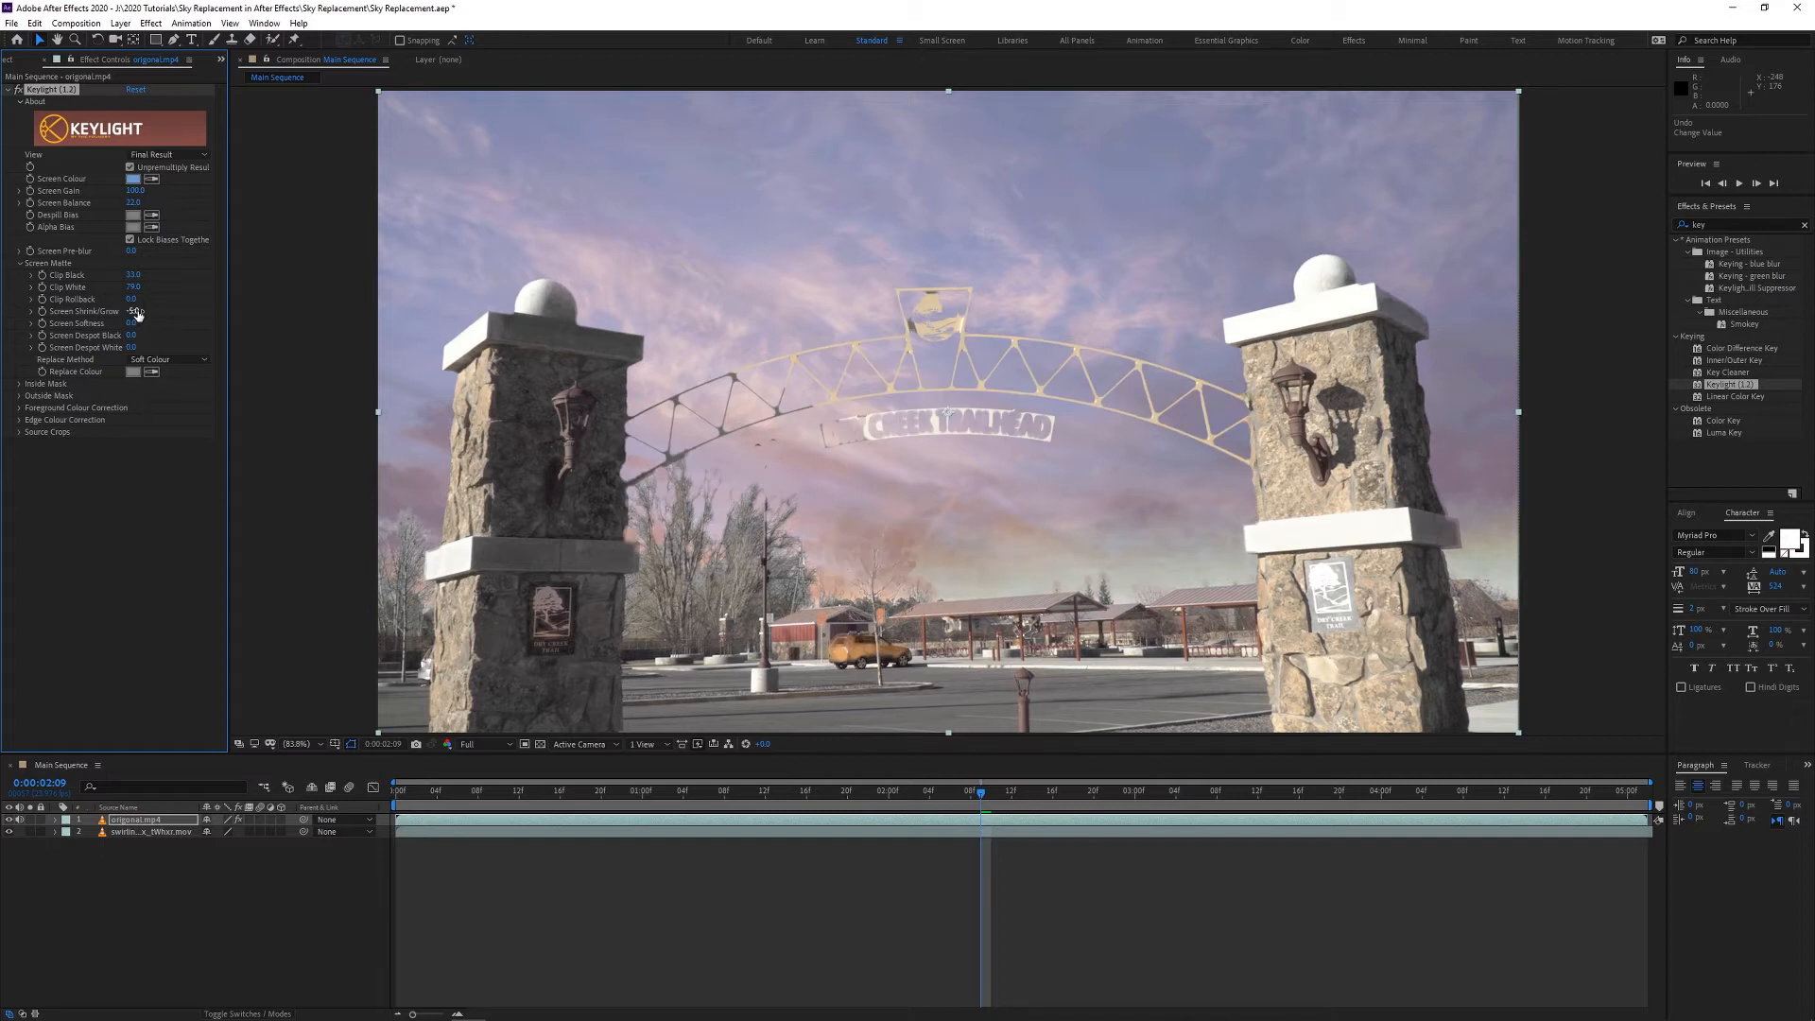
pyautogui.click(138, 313)
pyautogui.write('-1')
pyautogui.press('Return')
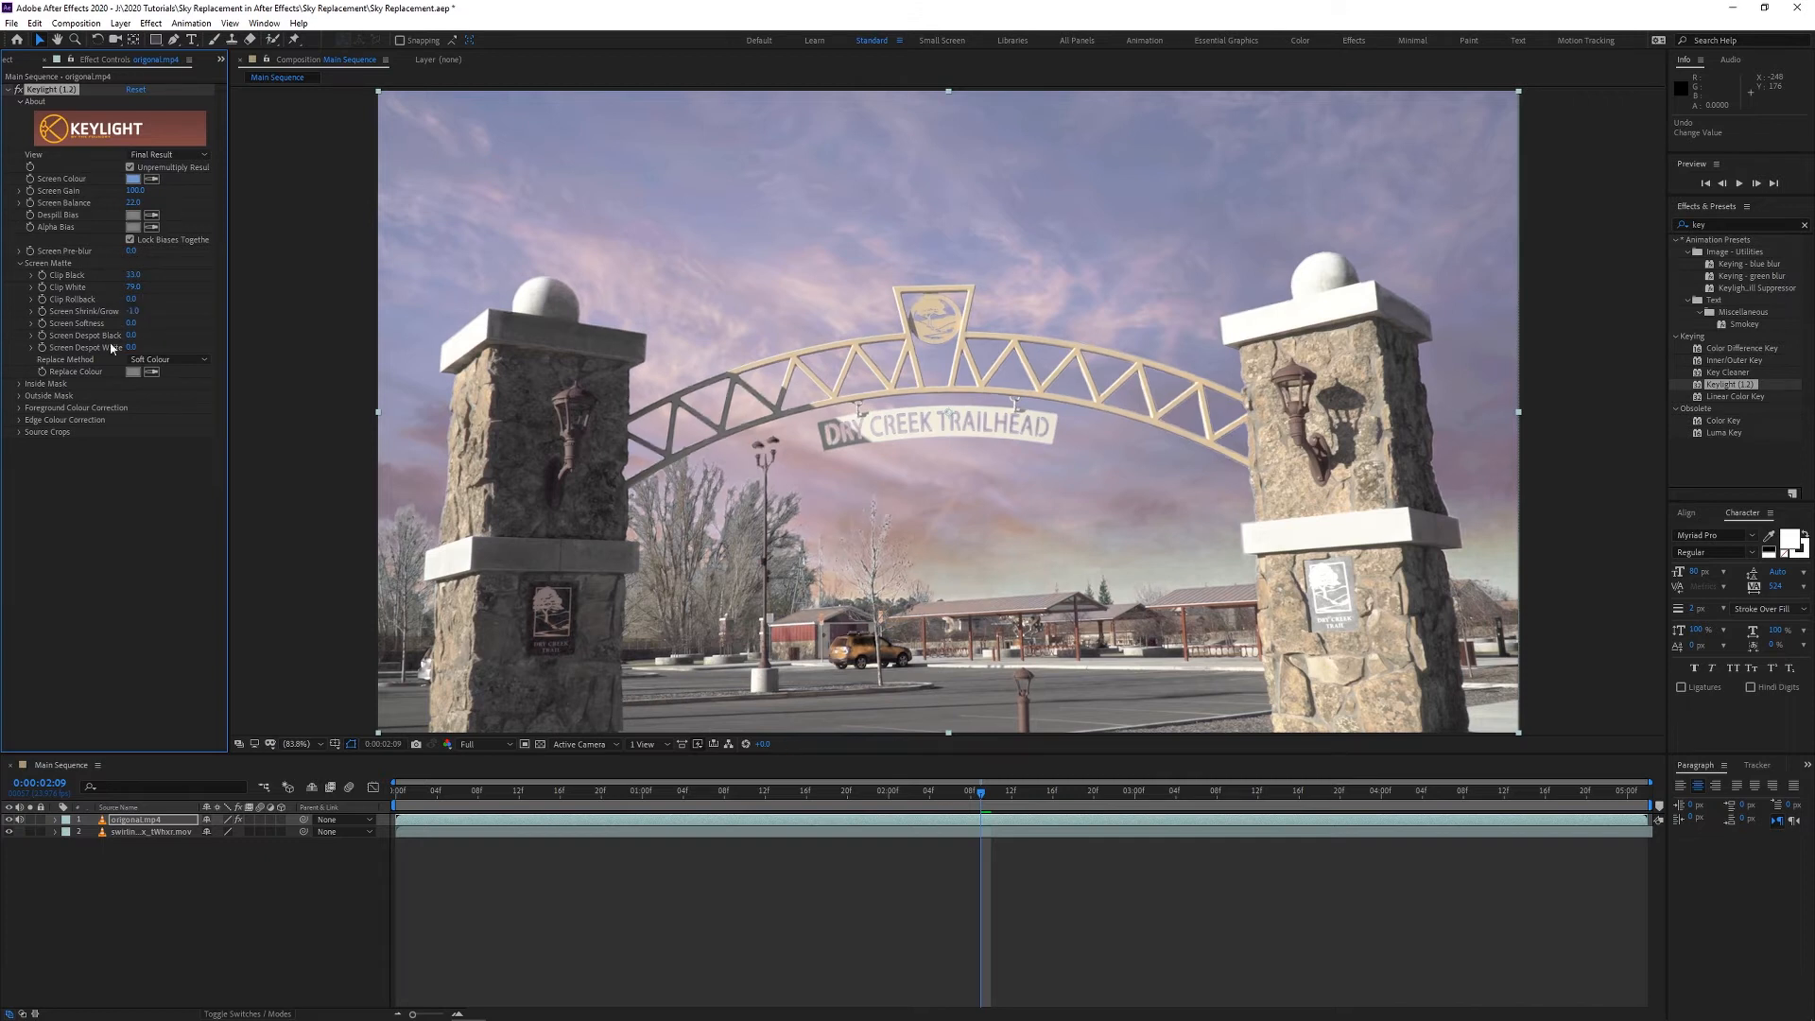
pyautogui.moveTo(132, 325); pyautogui.dragTo(142, 329)
# - Enable Keylight's Foreground Colour Correction, raise its Saturation and set its Contrast to 10
pyautogui.click(18, 407)
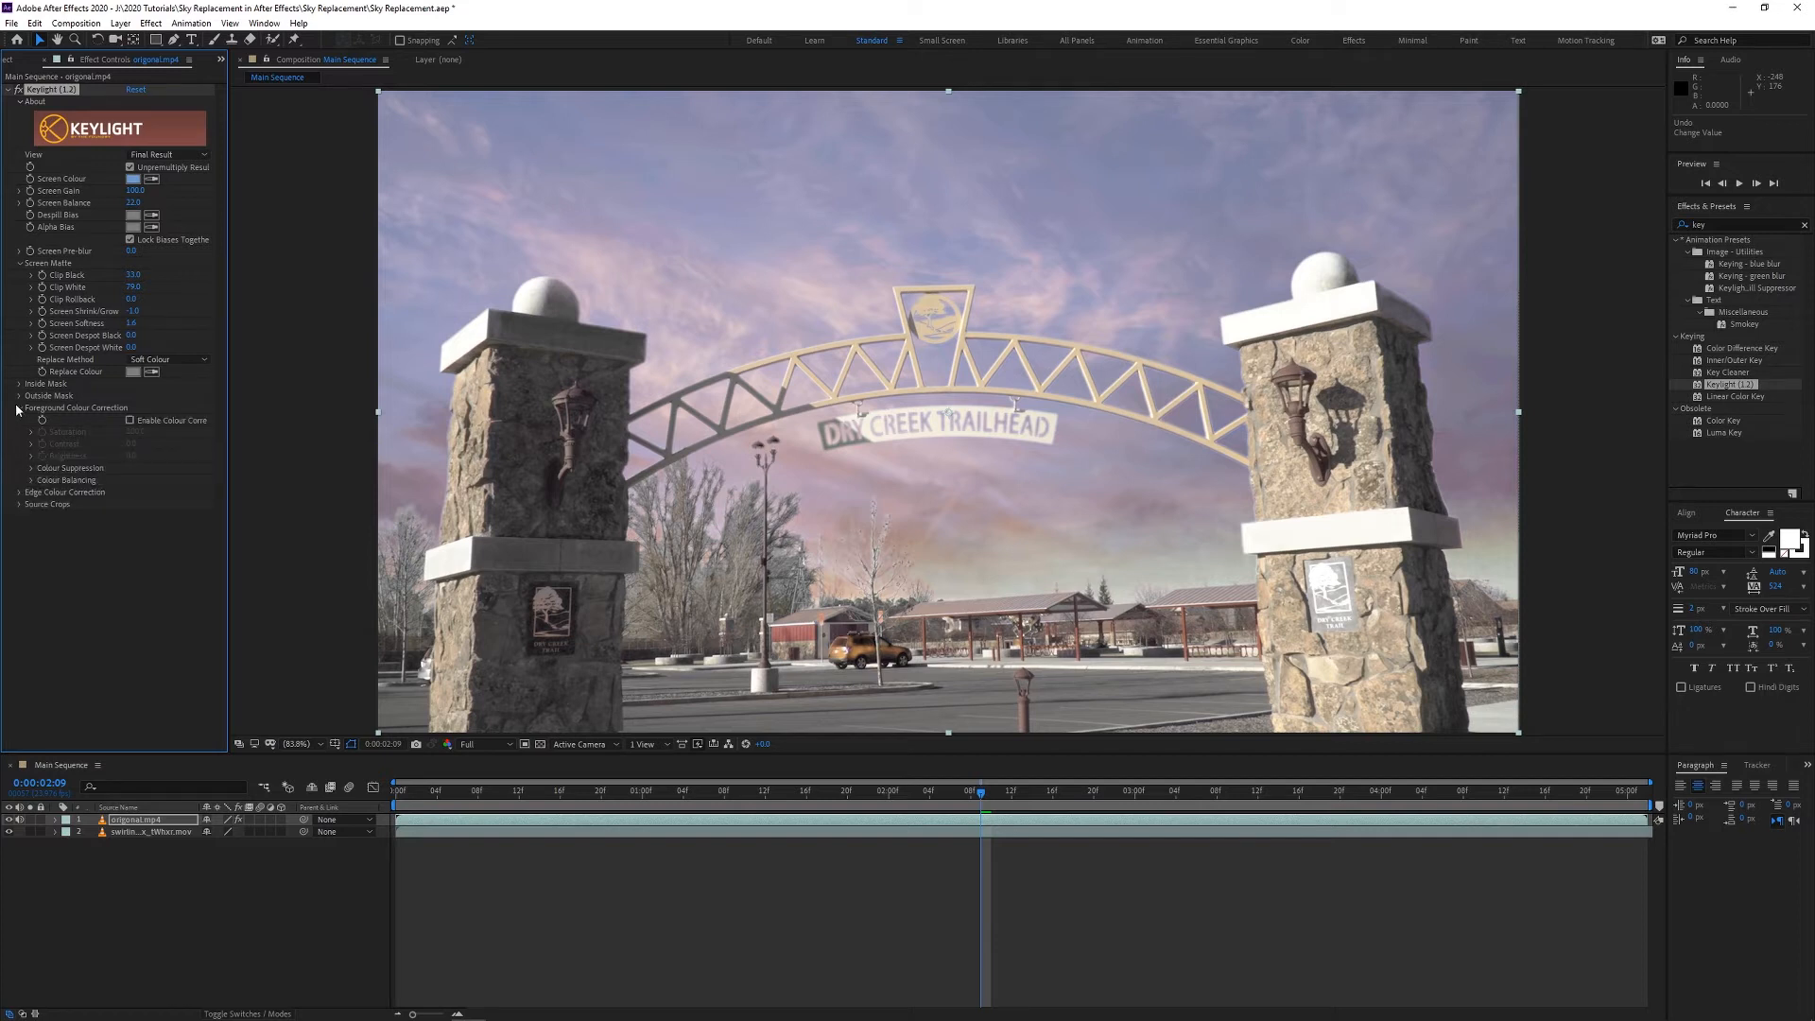
pyautogui.click(130, 421)
pyautogui.moveTo(132, 431); pyautogui.dragTo(161, 426)
pyautogui.moveTo(134, 452); pyautogui.dragTo(152, 451)
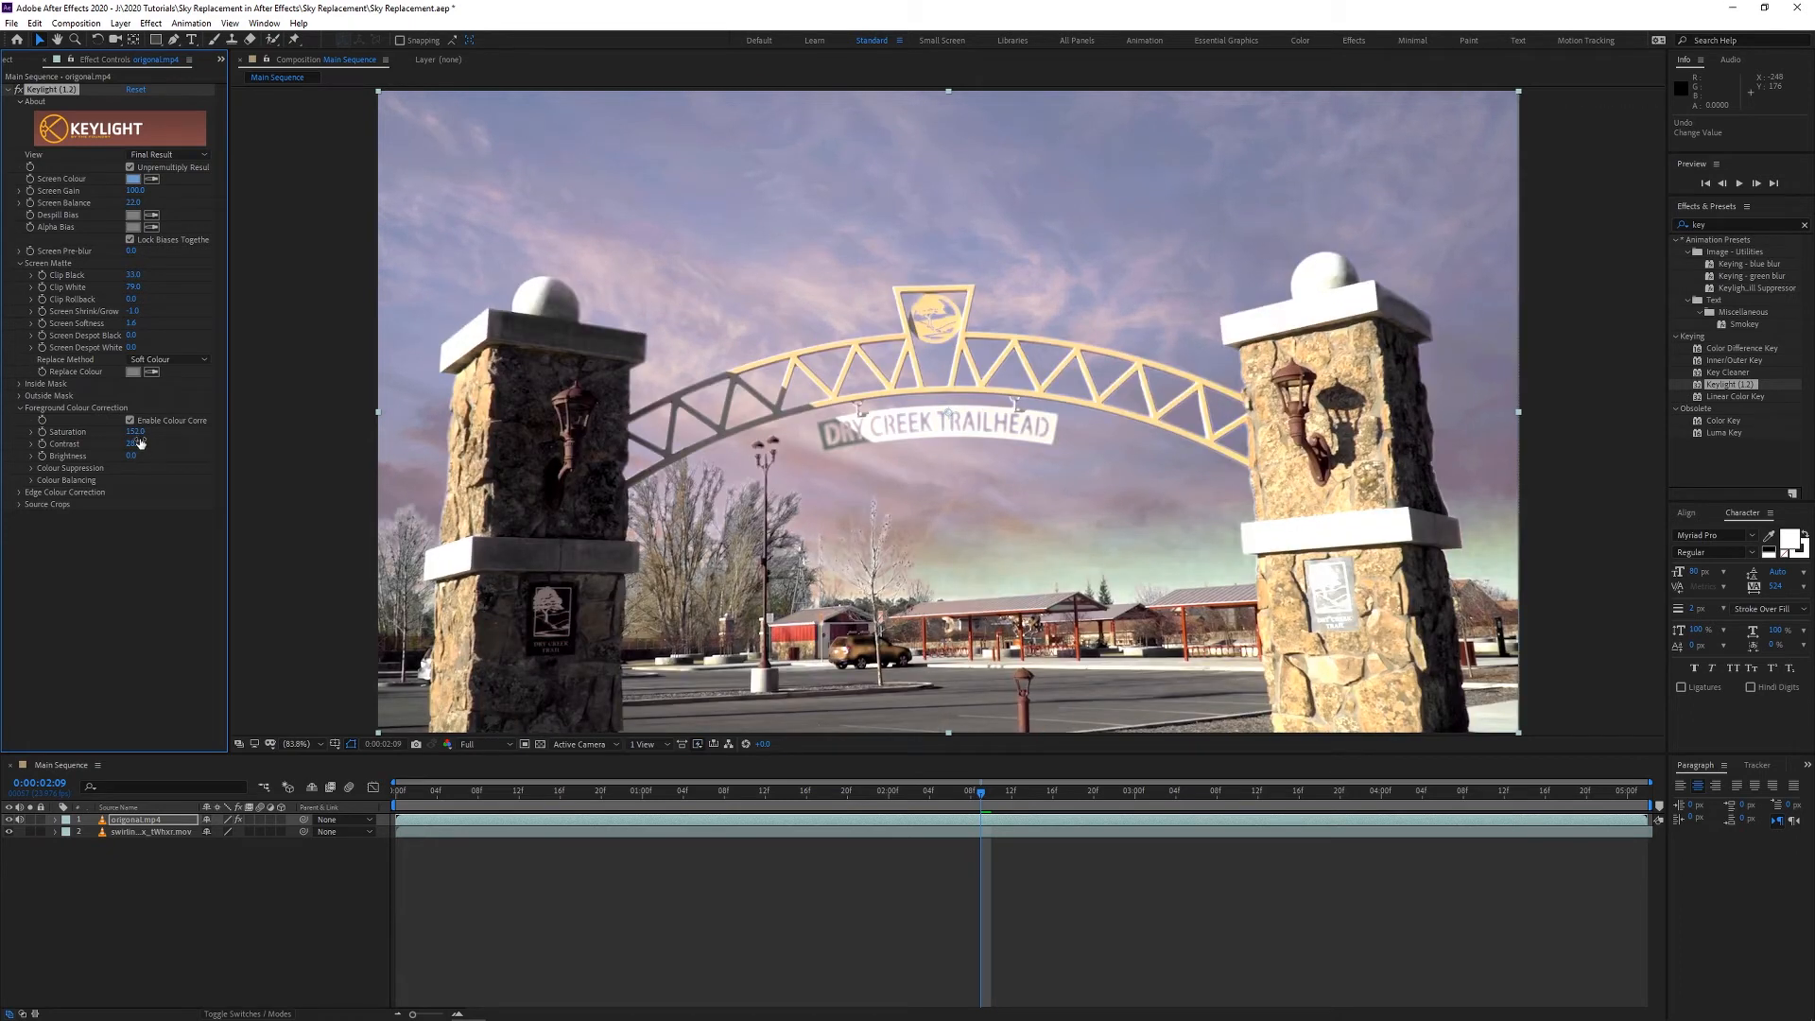
pyautogui.click(134, 443)
pyautogui.write('10')
pyautogui.press('Return')
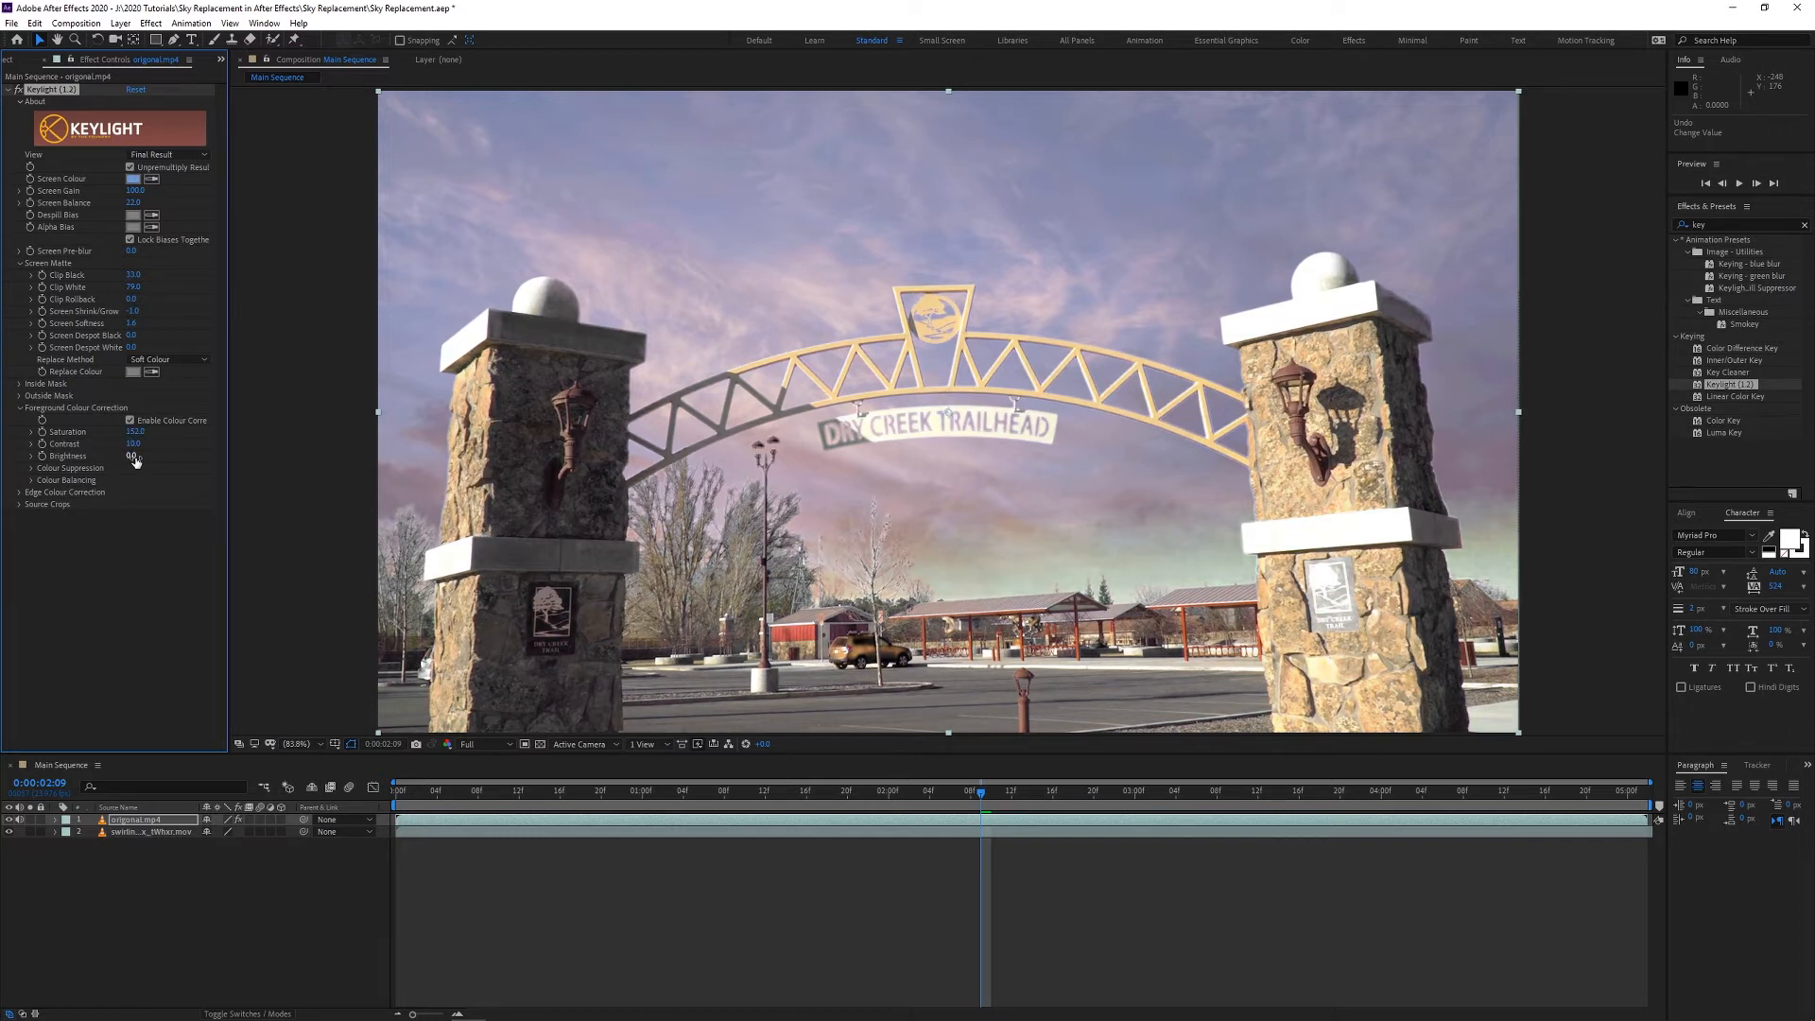
# - Set the Brightness of the Foreground Colour Correction to 10
pyautogui.moveTo(133, 457); pyautogui.dragTo(127, 464)
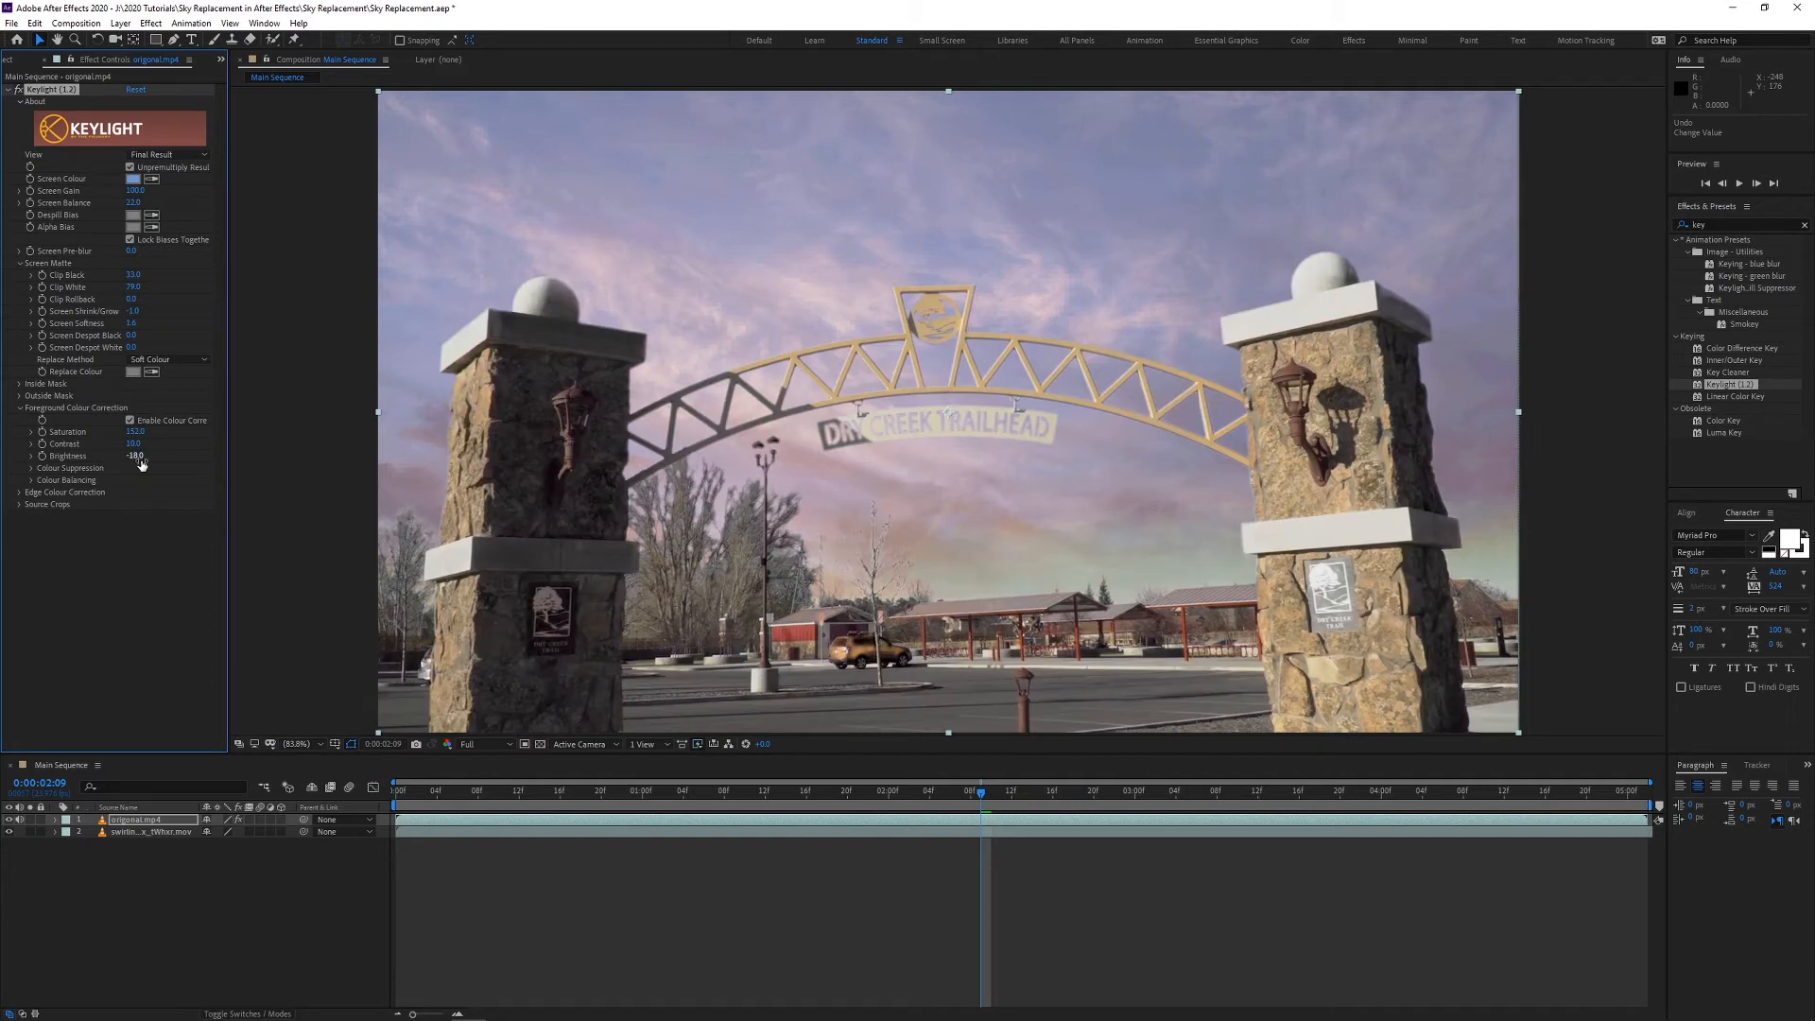
pyautogui.click(137, 456)
pyautogui.write('10')
pyautogui.press('Return')
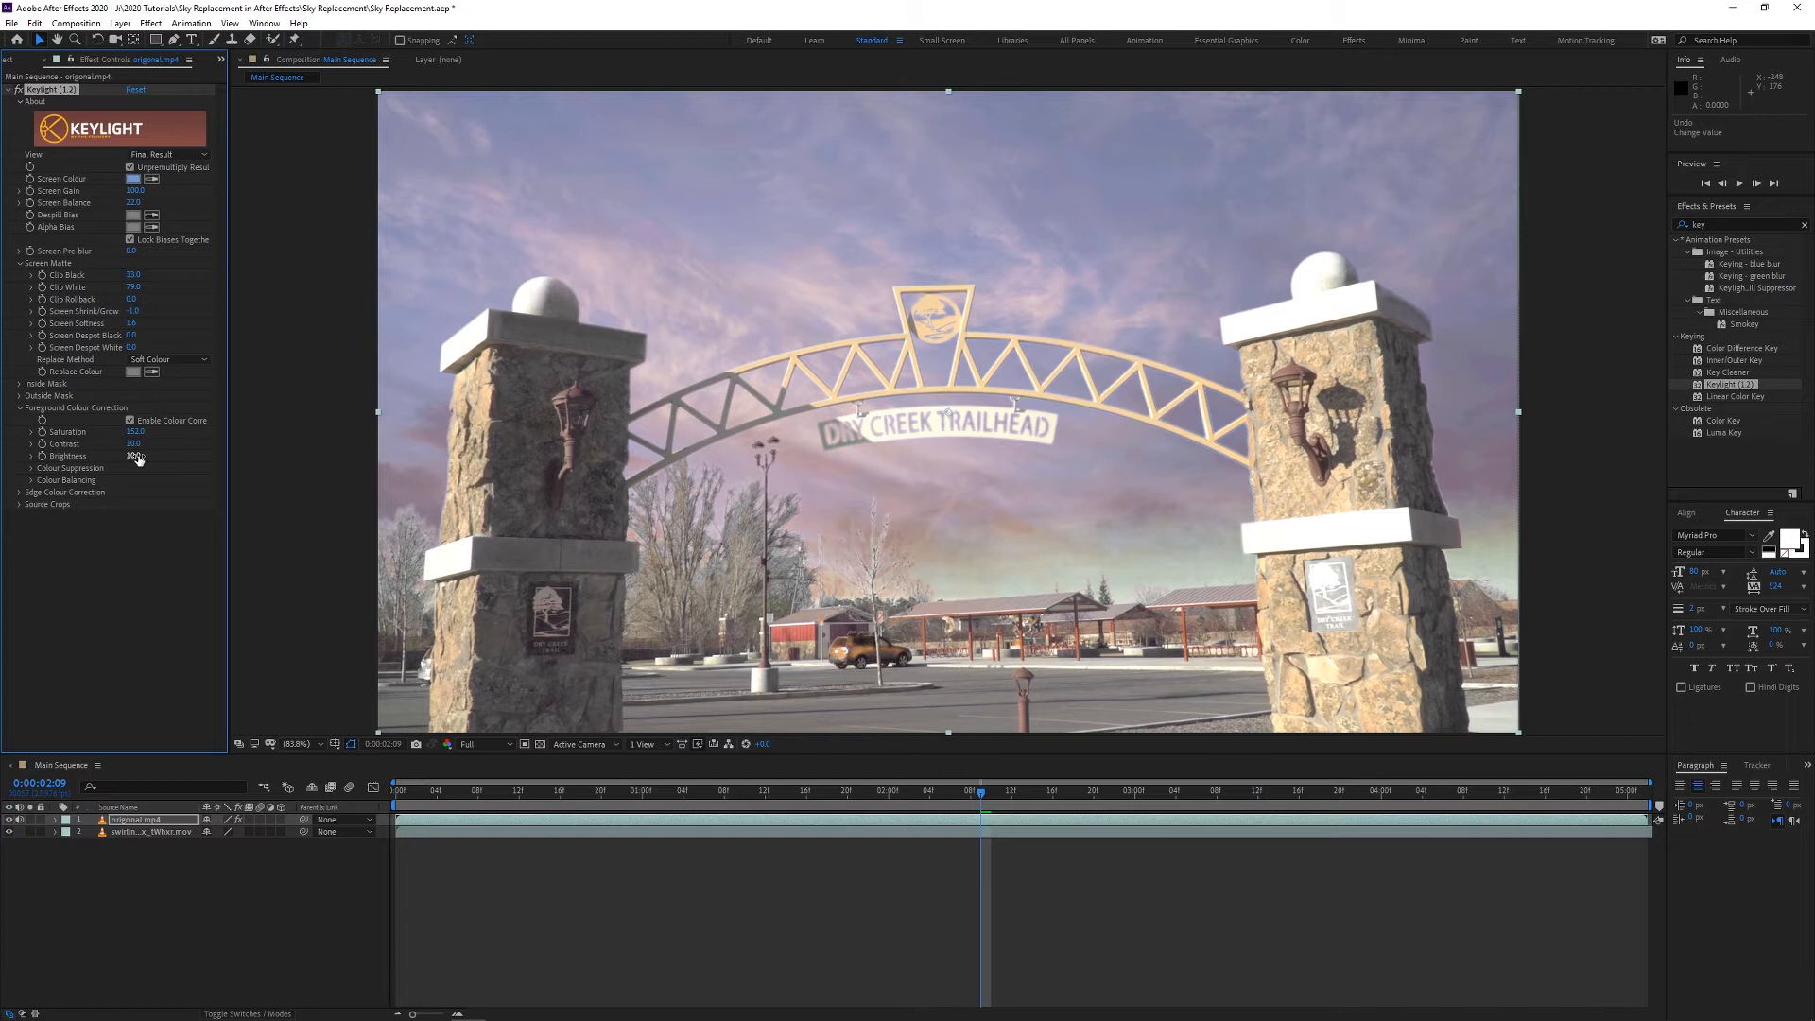
pyautogui.press('Return')
# - Enable Keylight's Edge Colour Correction and increase its Edge Hardness
pyautogui.click(19, 493)
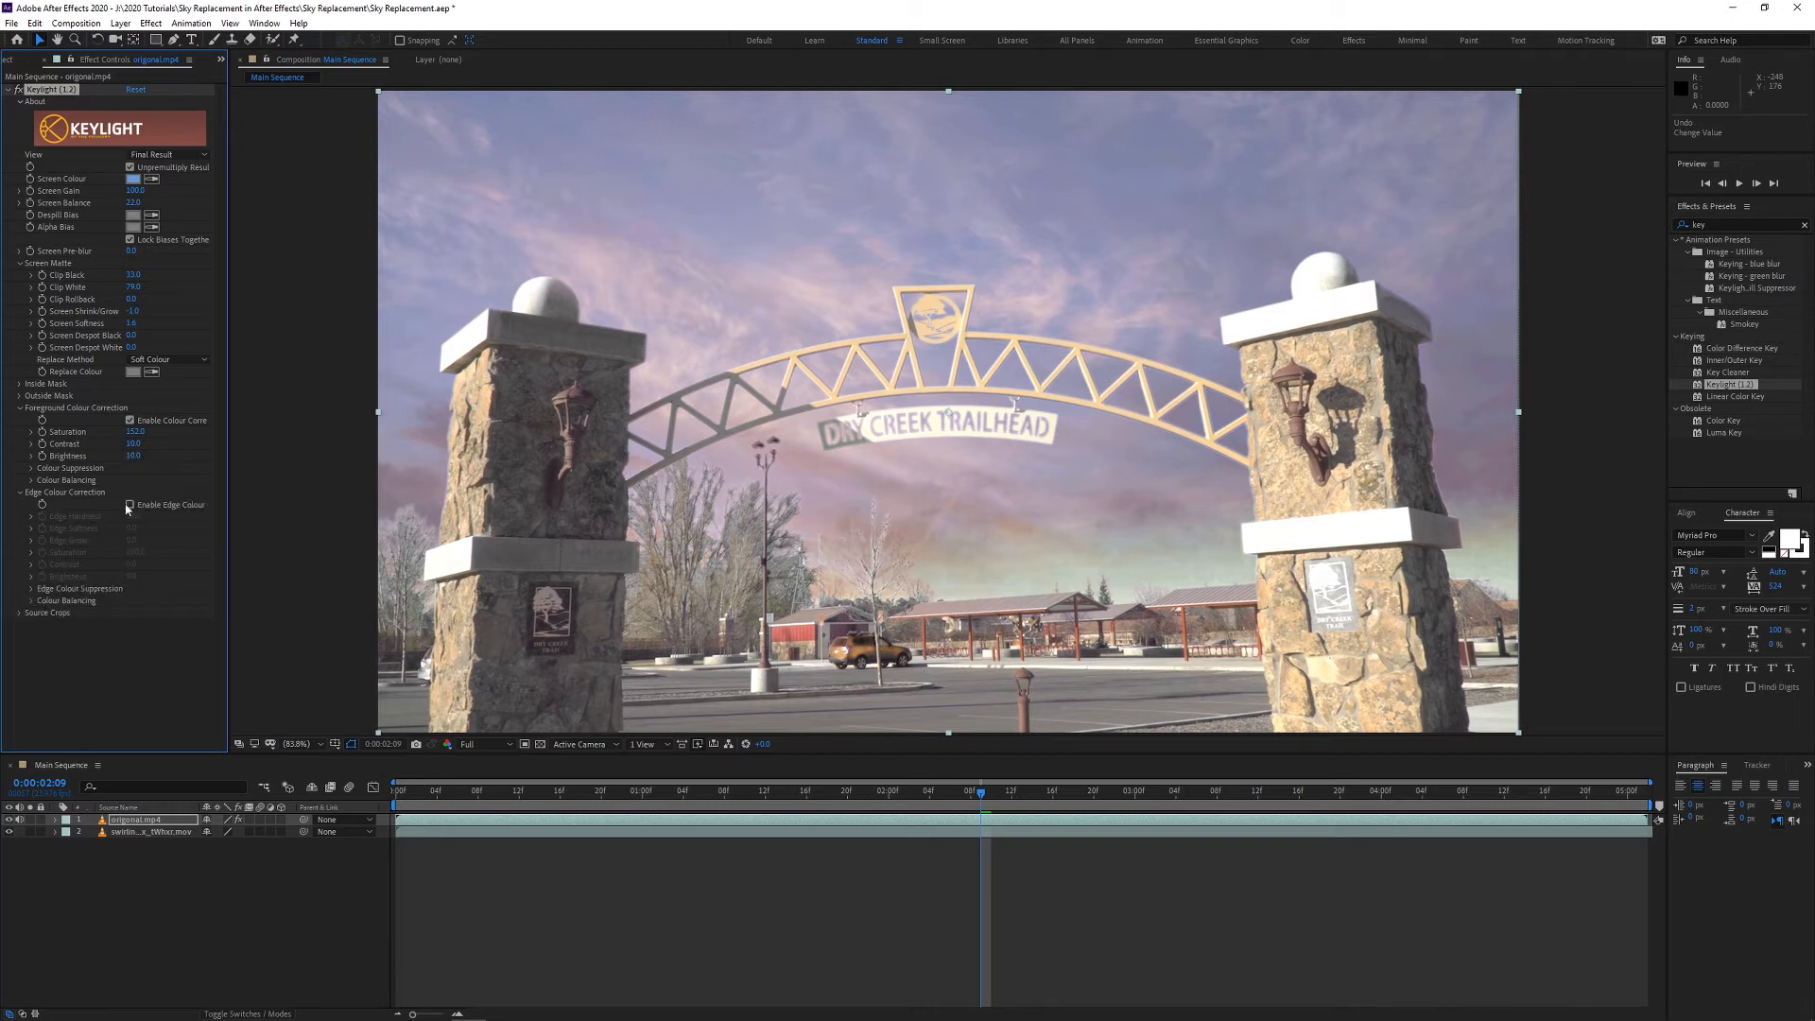
pyautogui.click(128, 531)
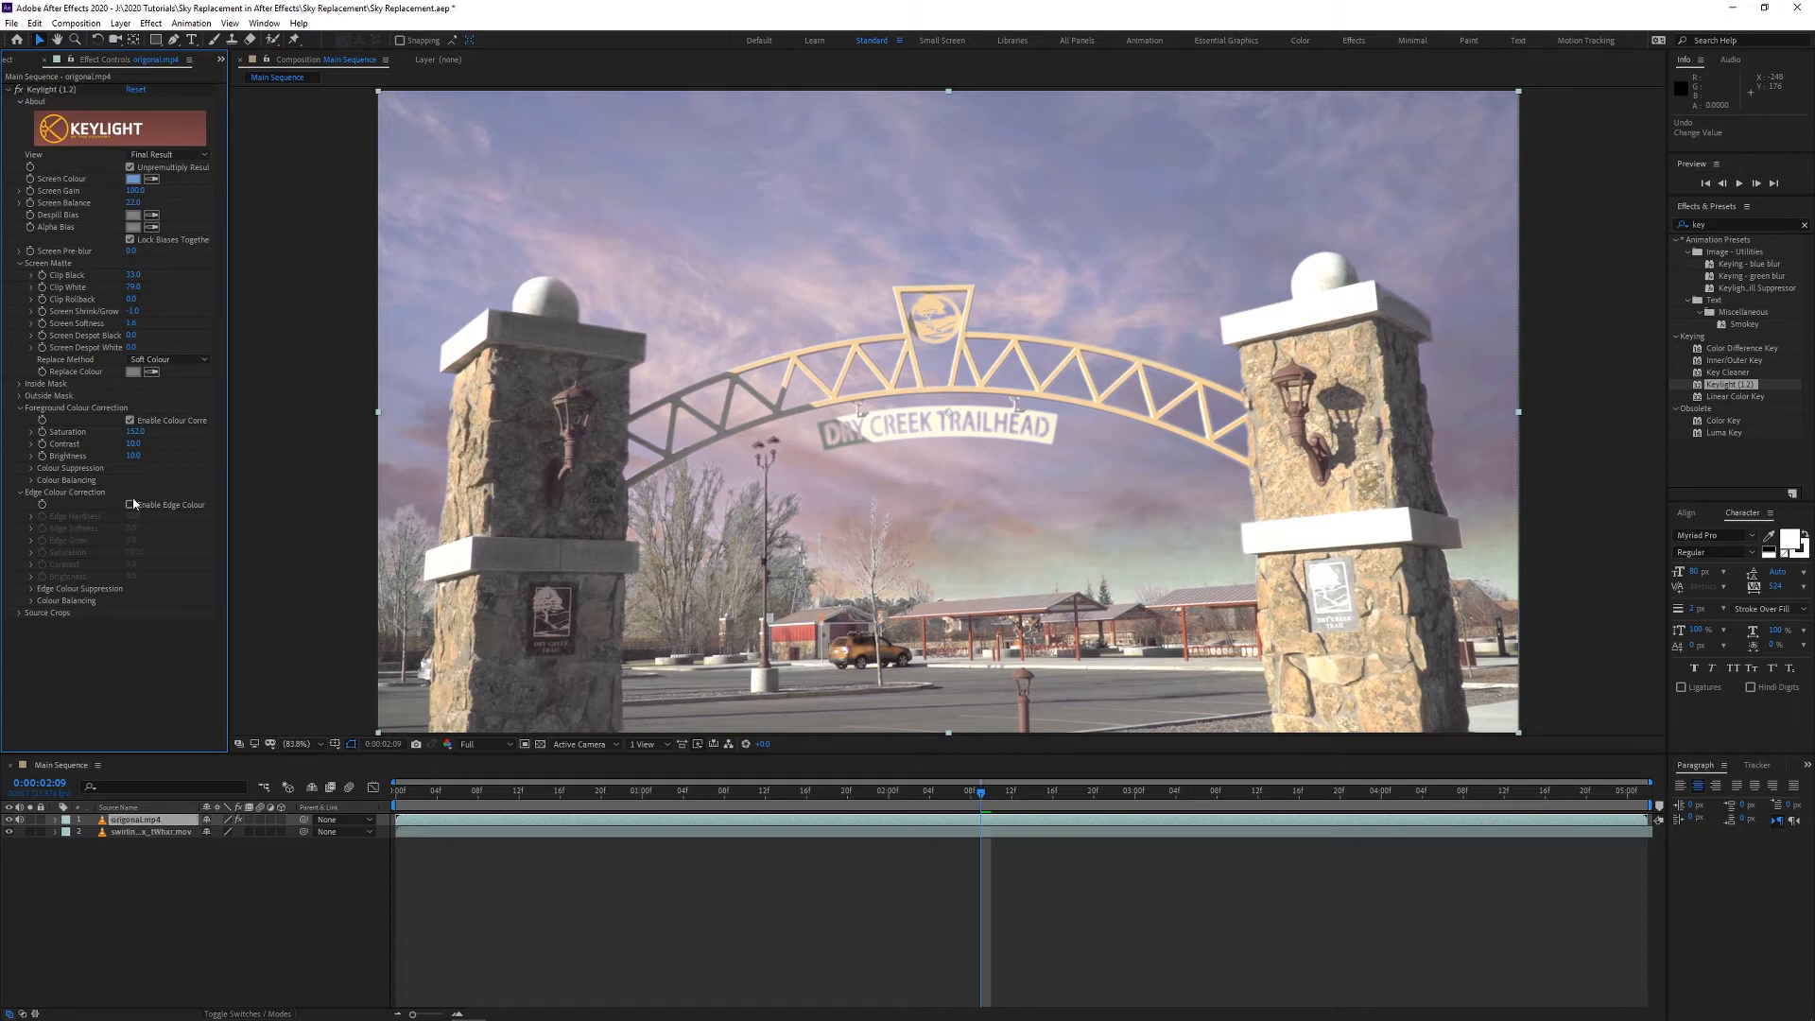
pyautogui.click(129, 504)
pyautogui.moveTo(104, 525); pyautogui.dragTo(197, 541)
pyautogui.hotkey('ctrl', 'z')
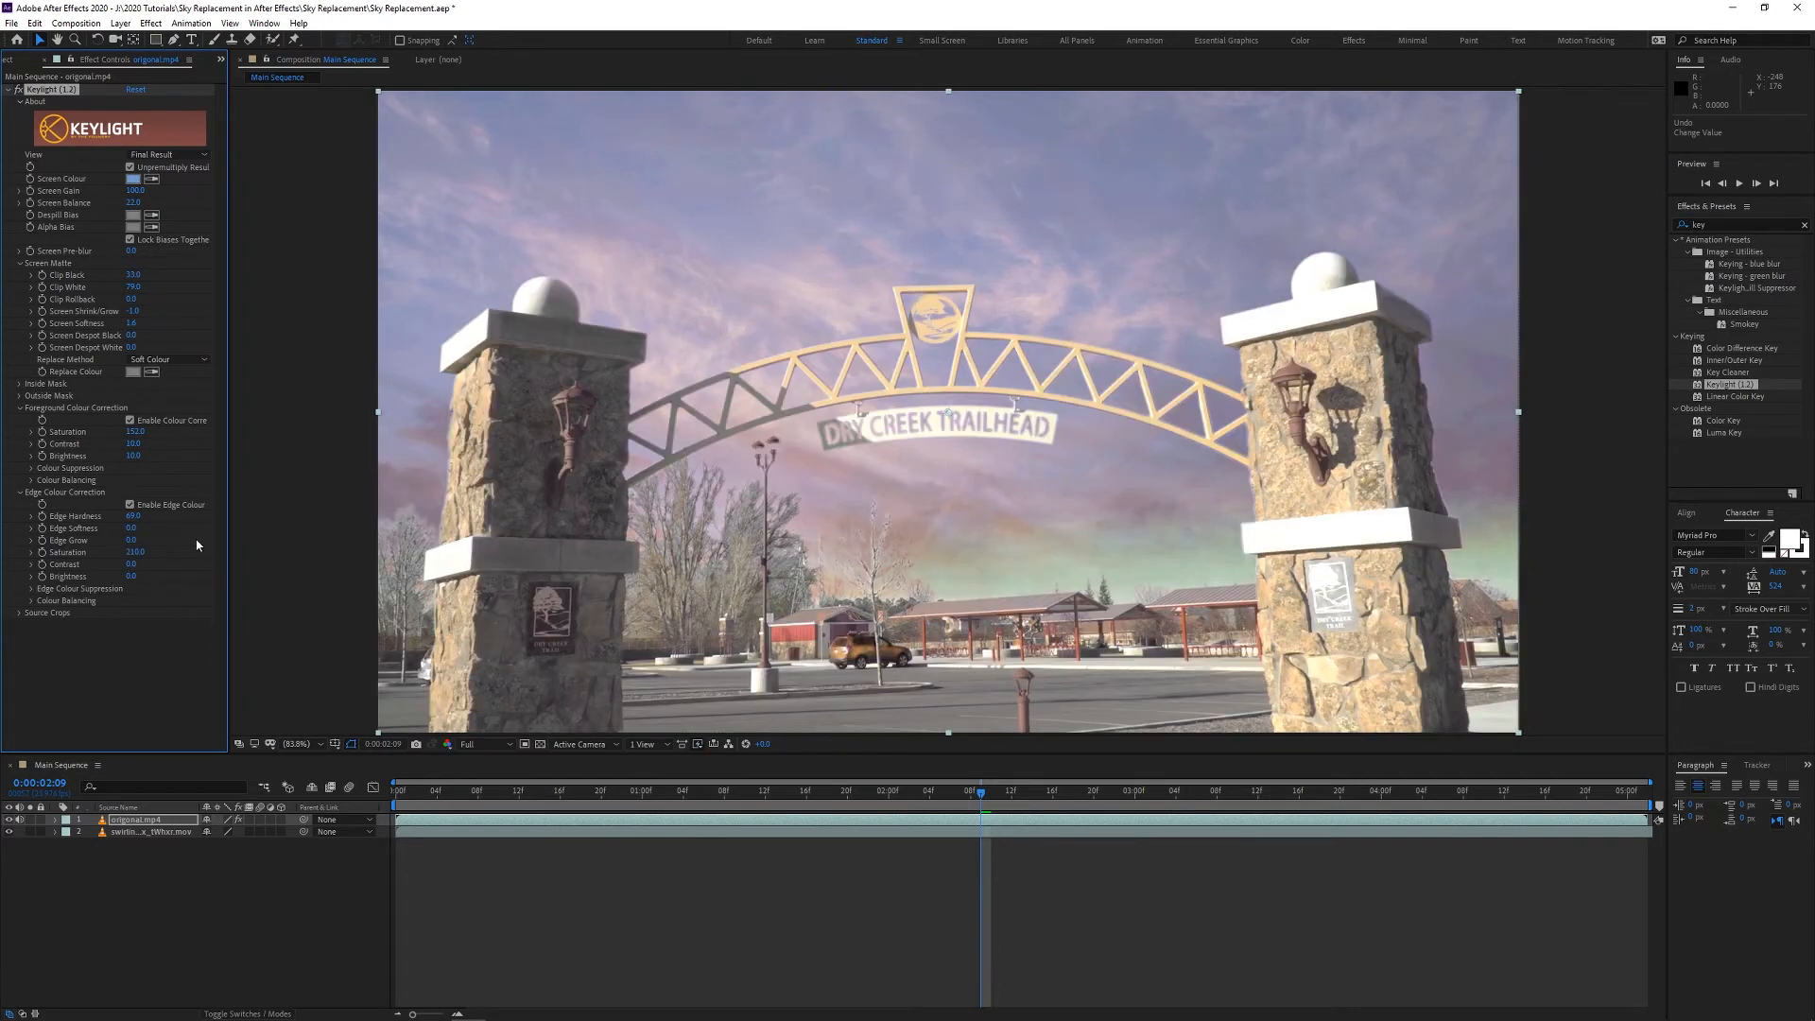
# - Check the pillar edge with the Edge Colour Correction's Saturation at 100, and raise it back well above 100
pyautogui.scroll(5, 416, 496)
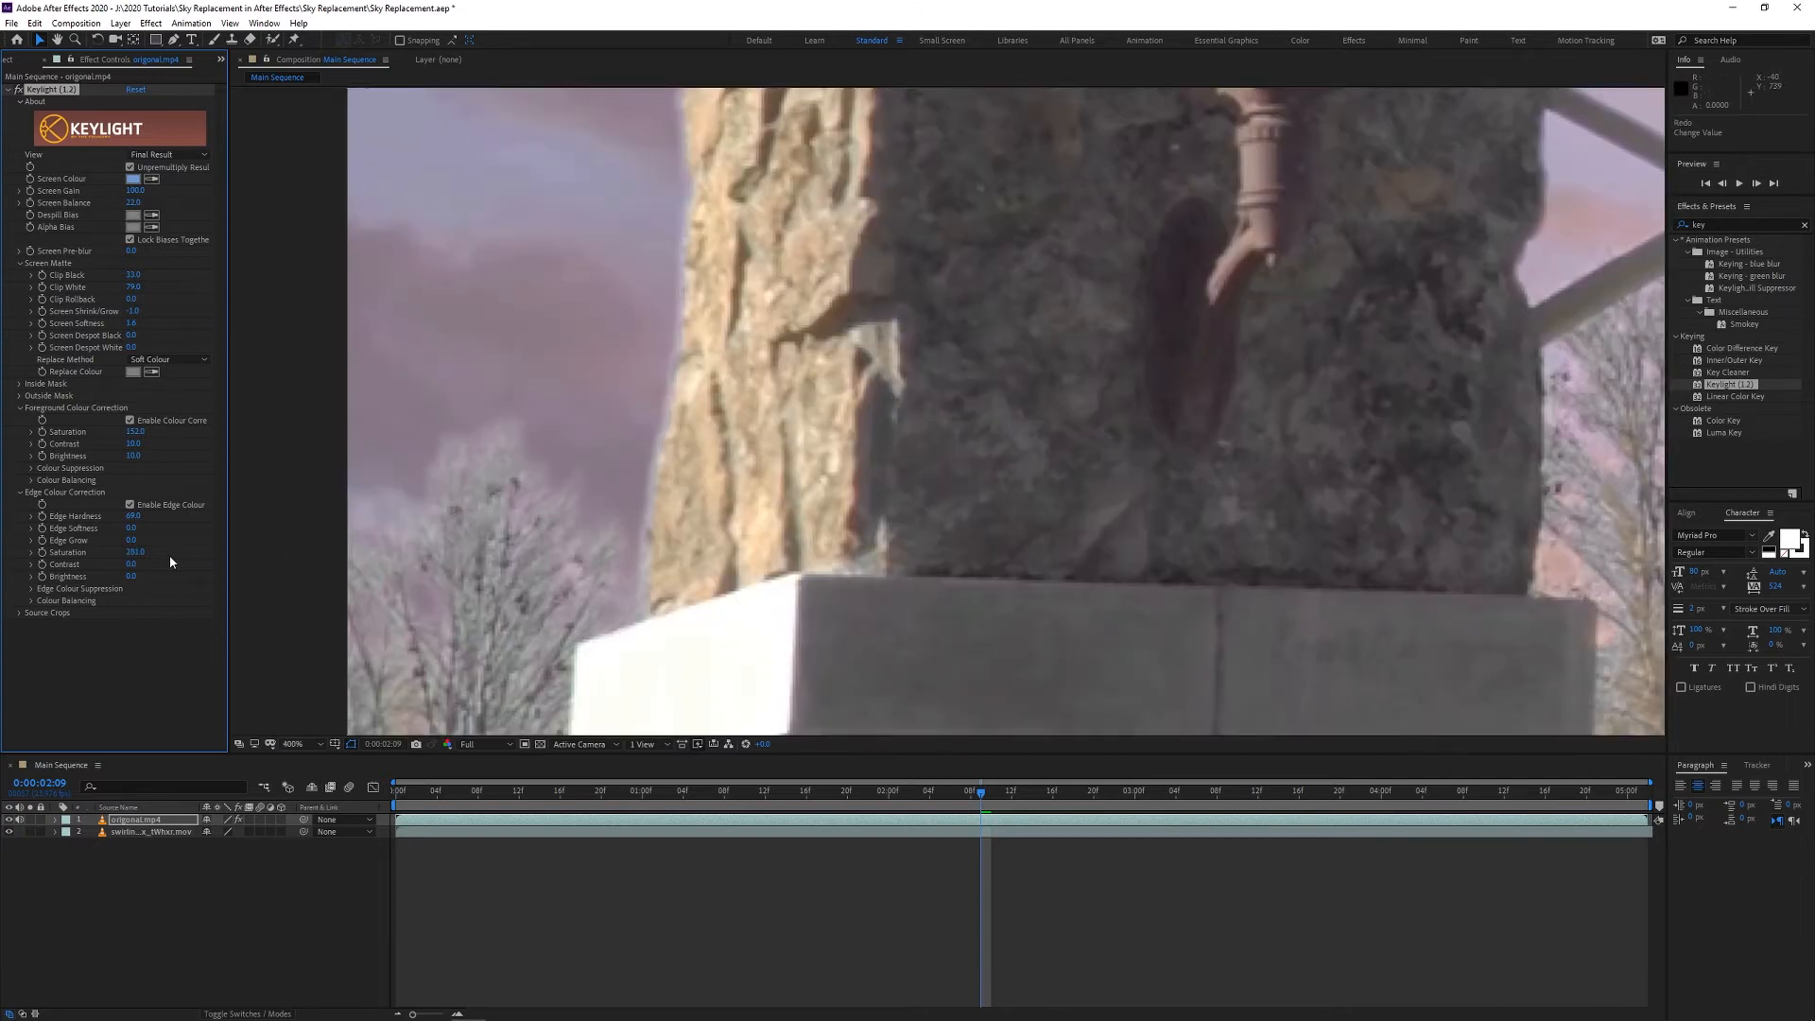
pyautogui.click(136, 552)
pyautogui.write('100')
pyautogui.press('Return')
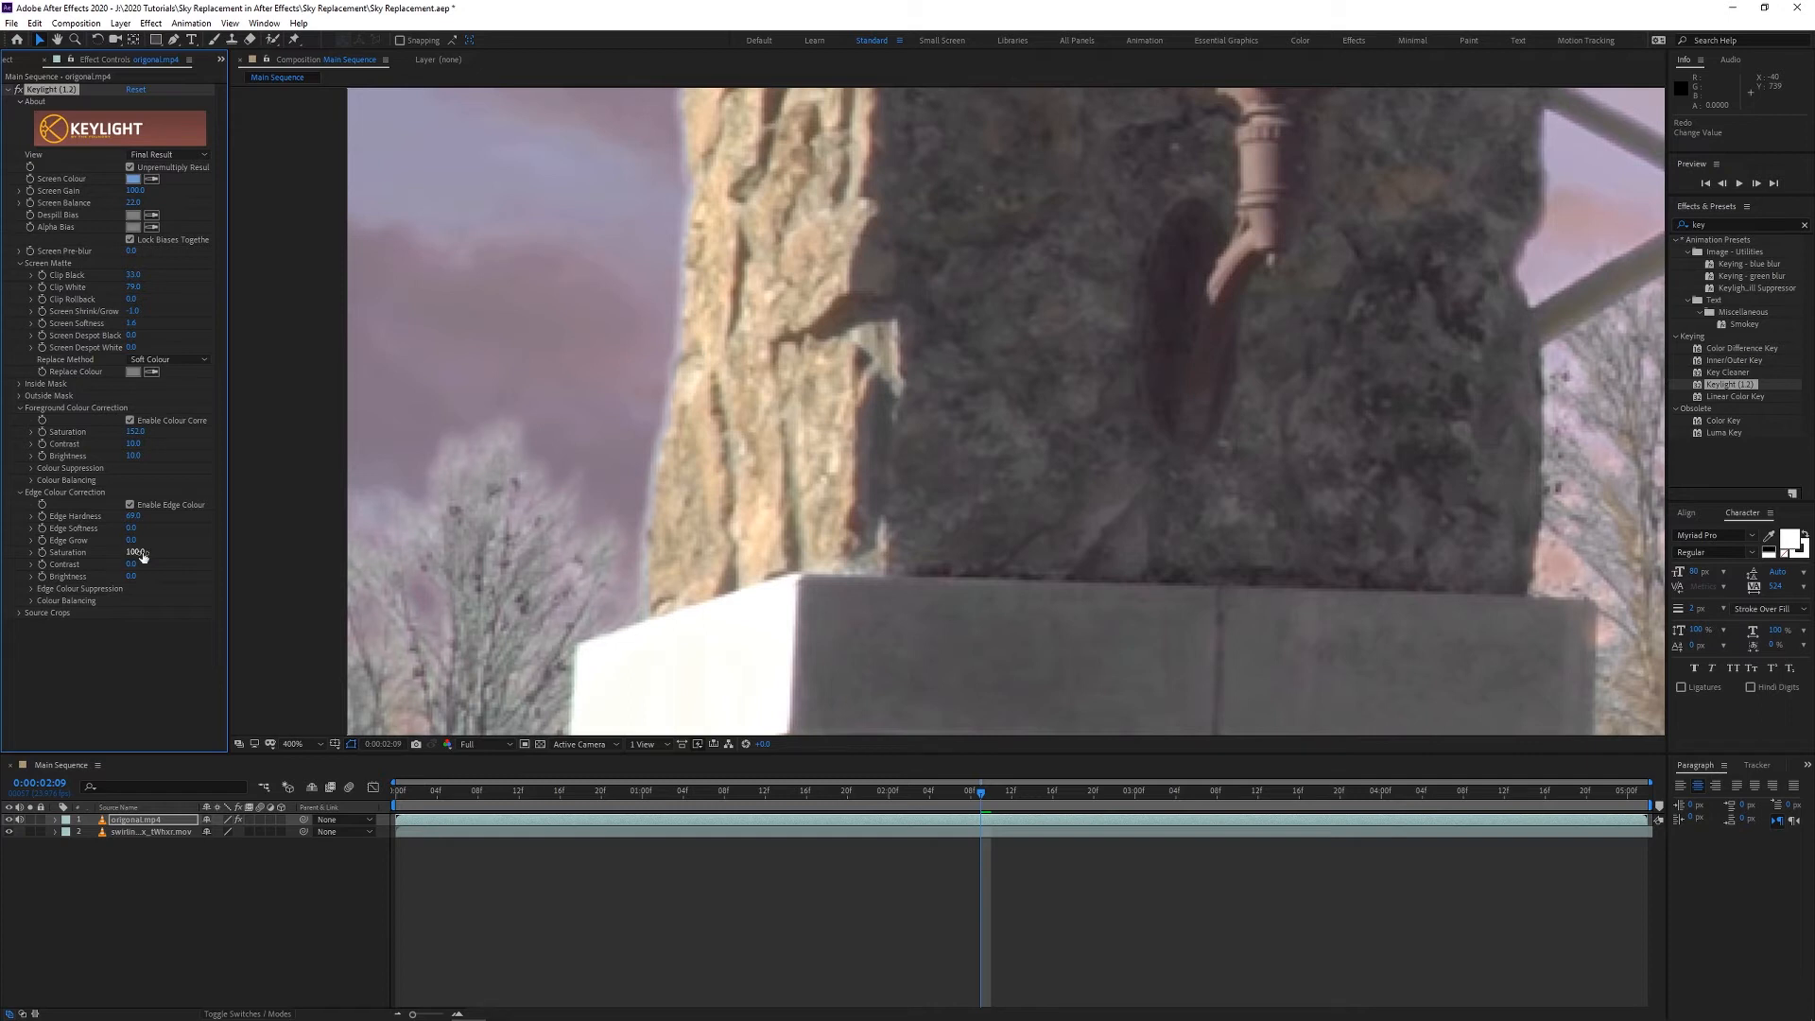
pyautogui.click(137, 552)
pyautogui.write('2')
pyautogui.press('Return')
# - Darken the keyed edges by setting the Edge Colour Correction's Brightness to -10
pyautogui.click(316, 744)
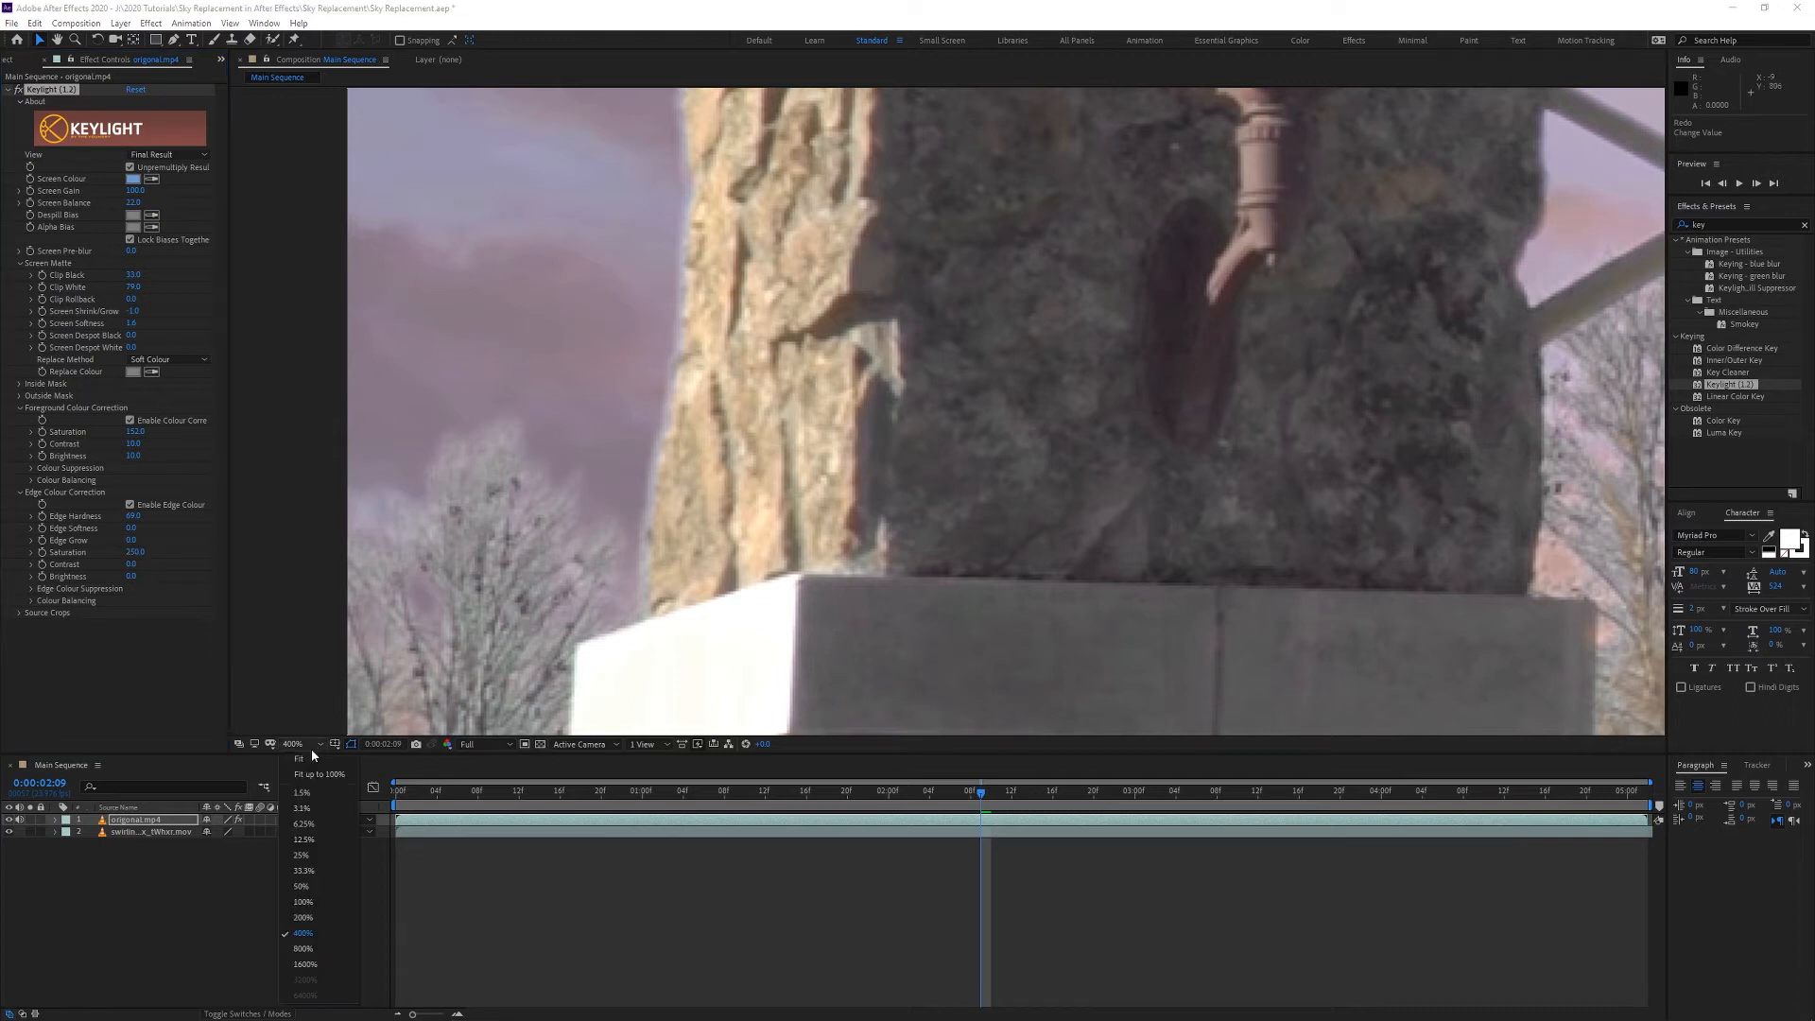
pyautogui.click(312, 774)
pyautogui.click(132, 577)
pyautogui.write('-26')
pyautogui.press('Return')
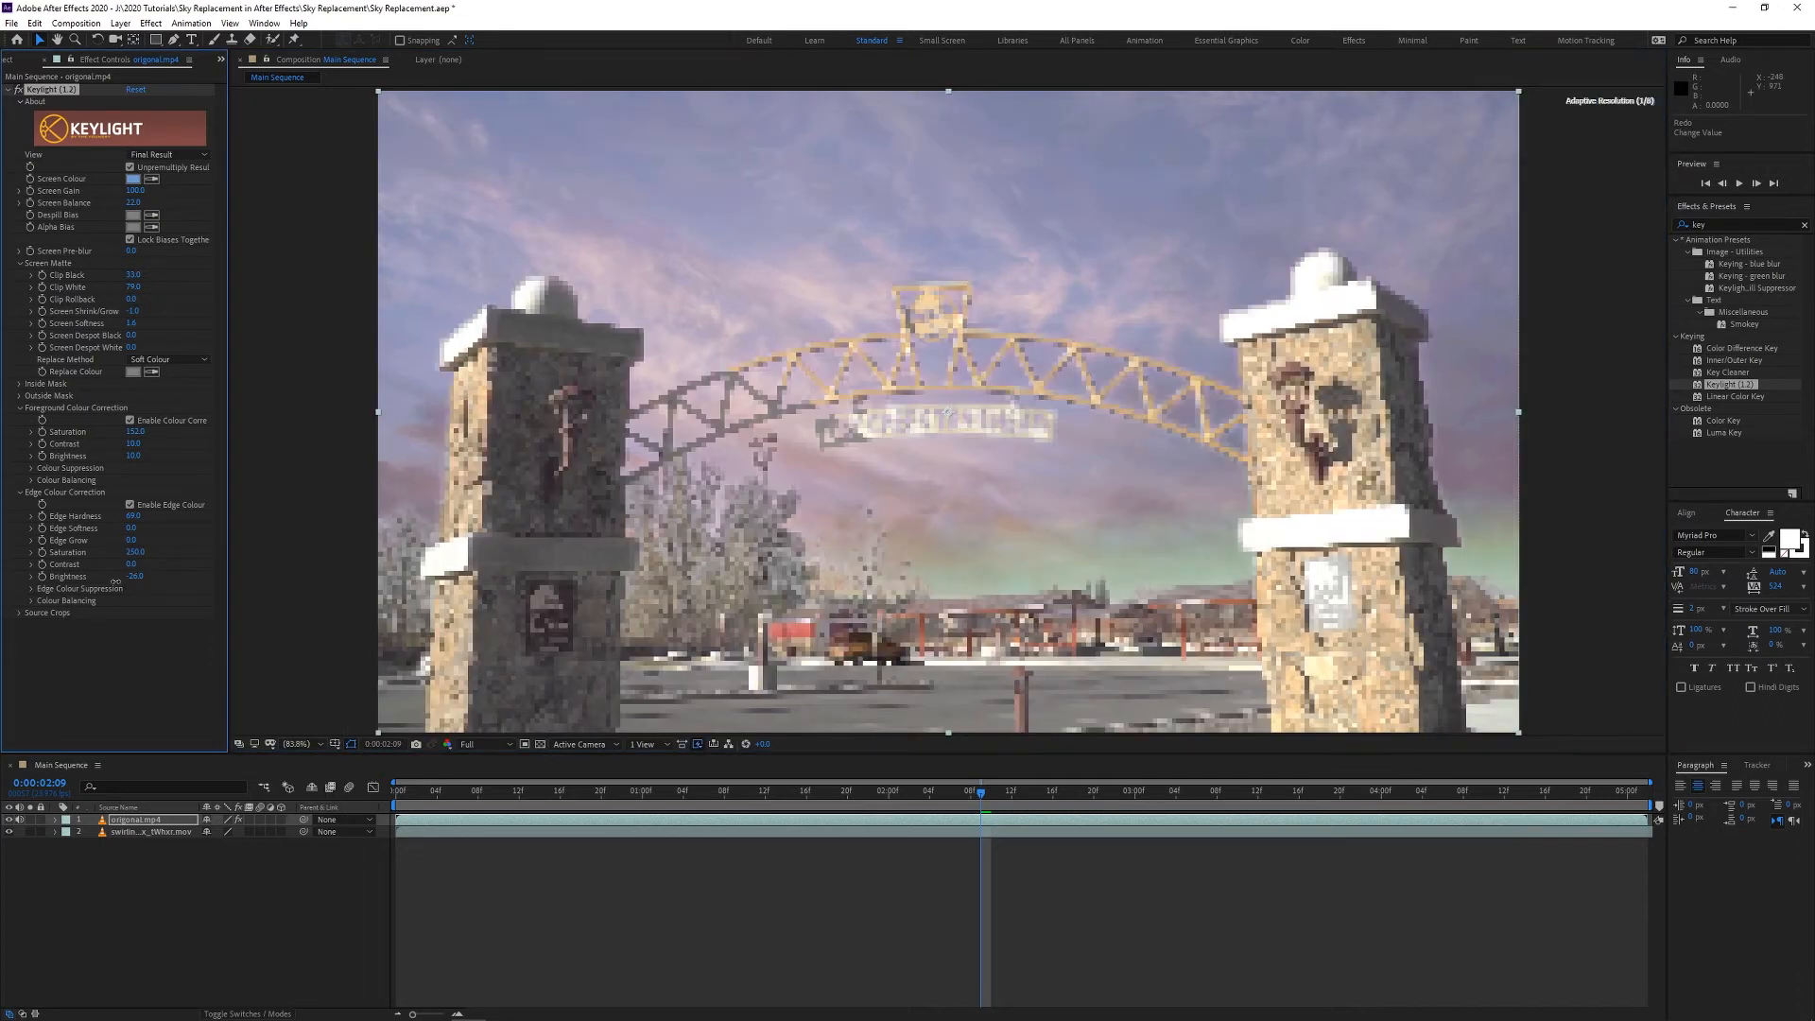
pyautogui.moveTo(130, 577); pyautogui.dragTo(138, 580)
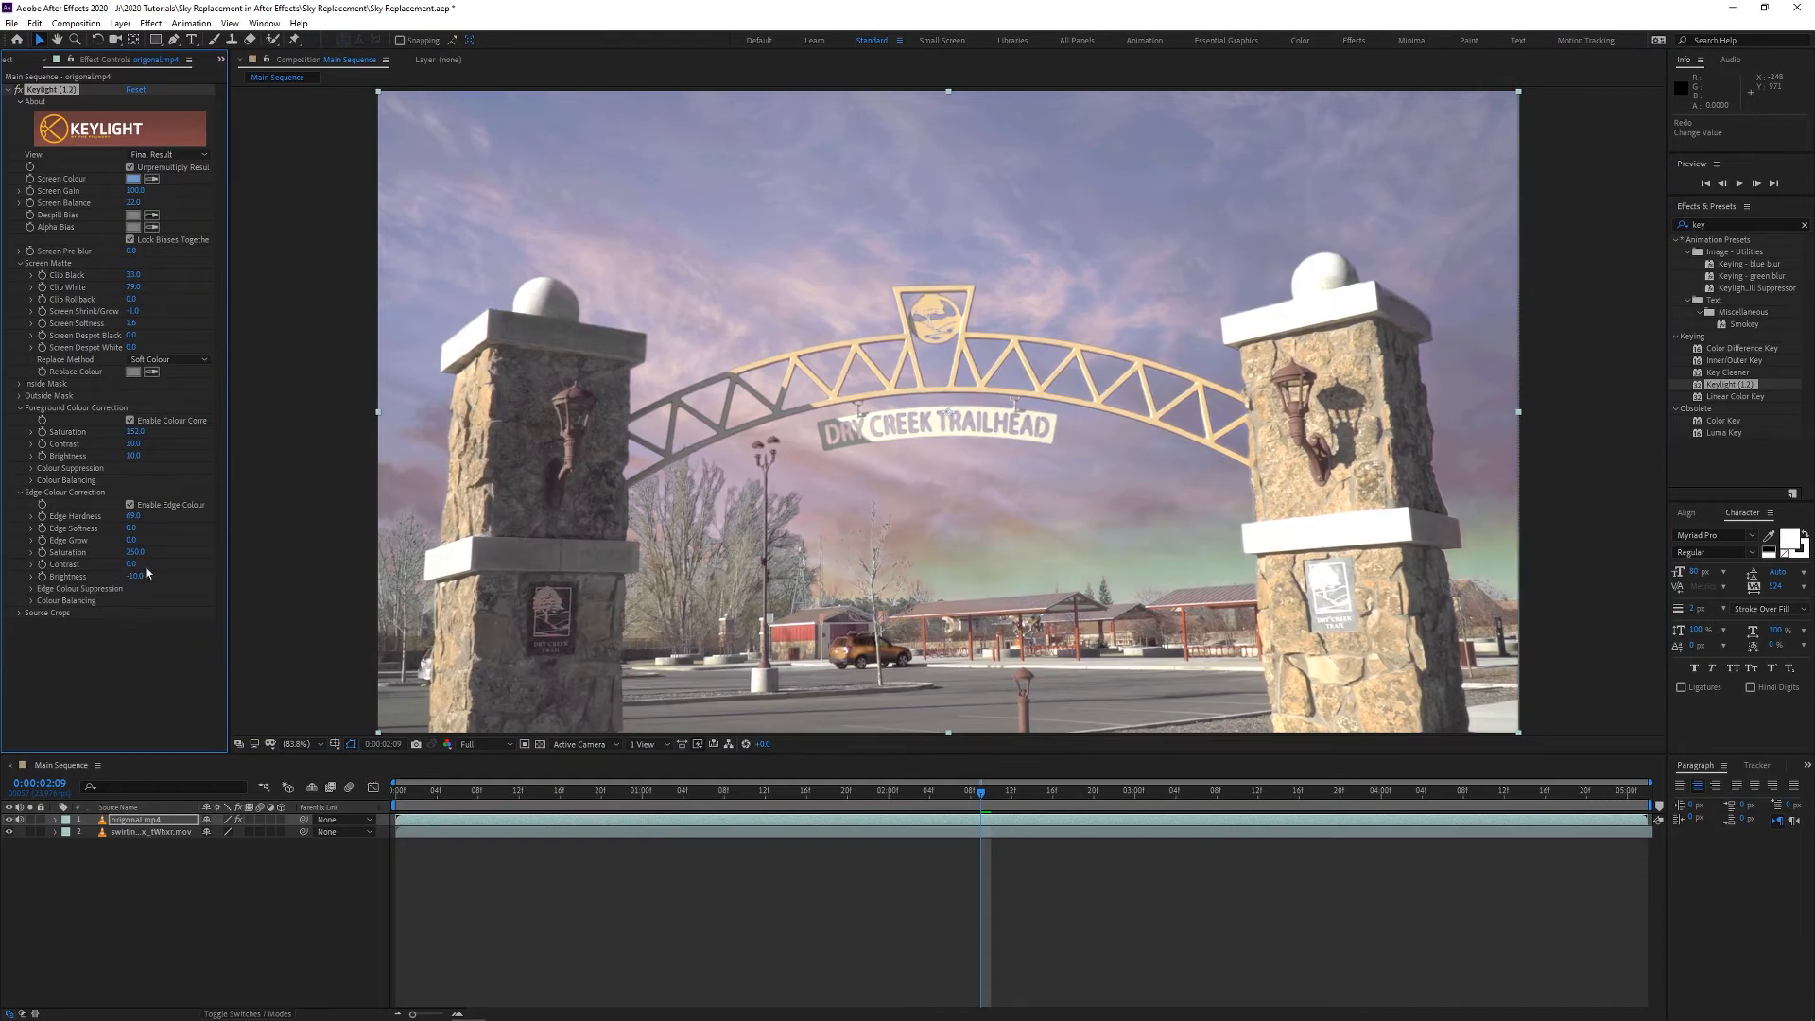
# - Compare the image with Edge Colour Correction switched off and on, leaving it enabled
pyautogui.click(131, 505)
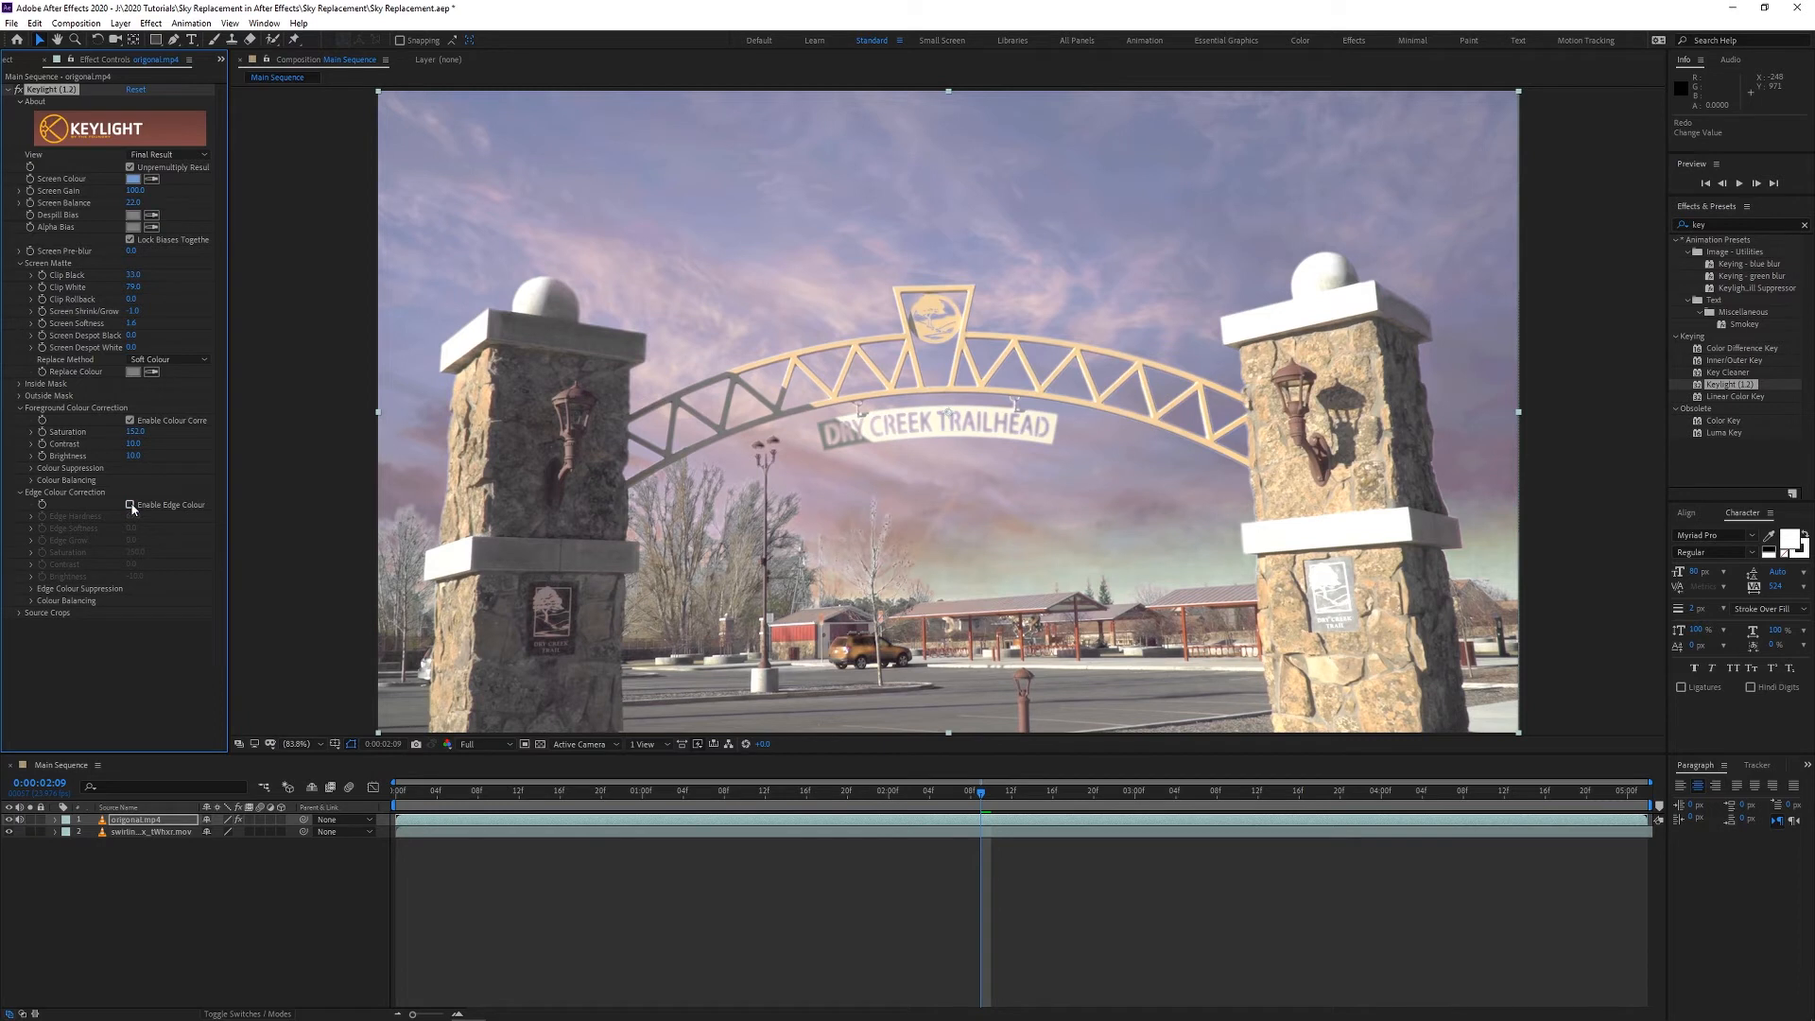
pyautogui.click(131, 505)
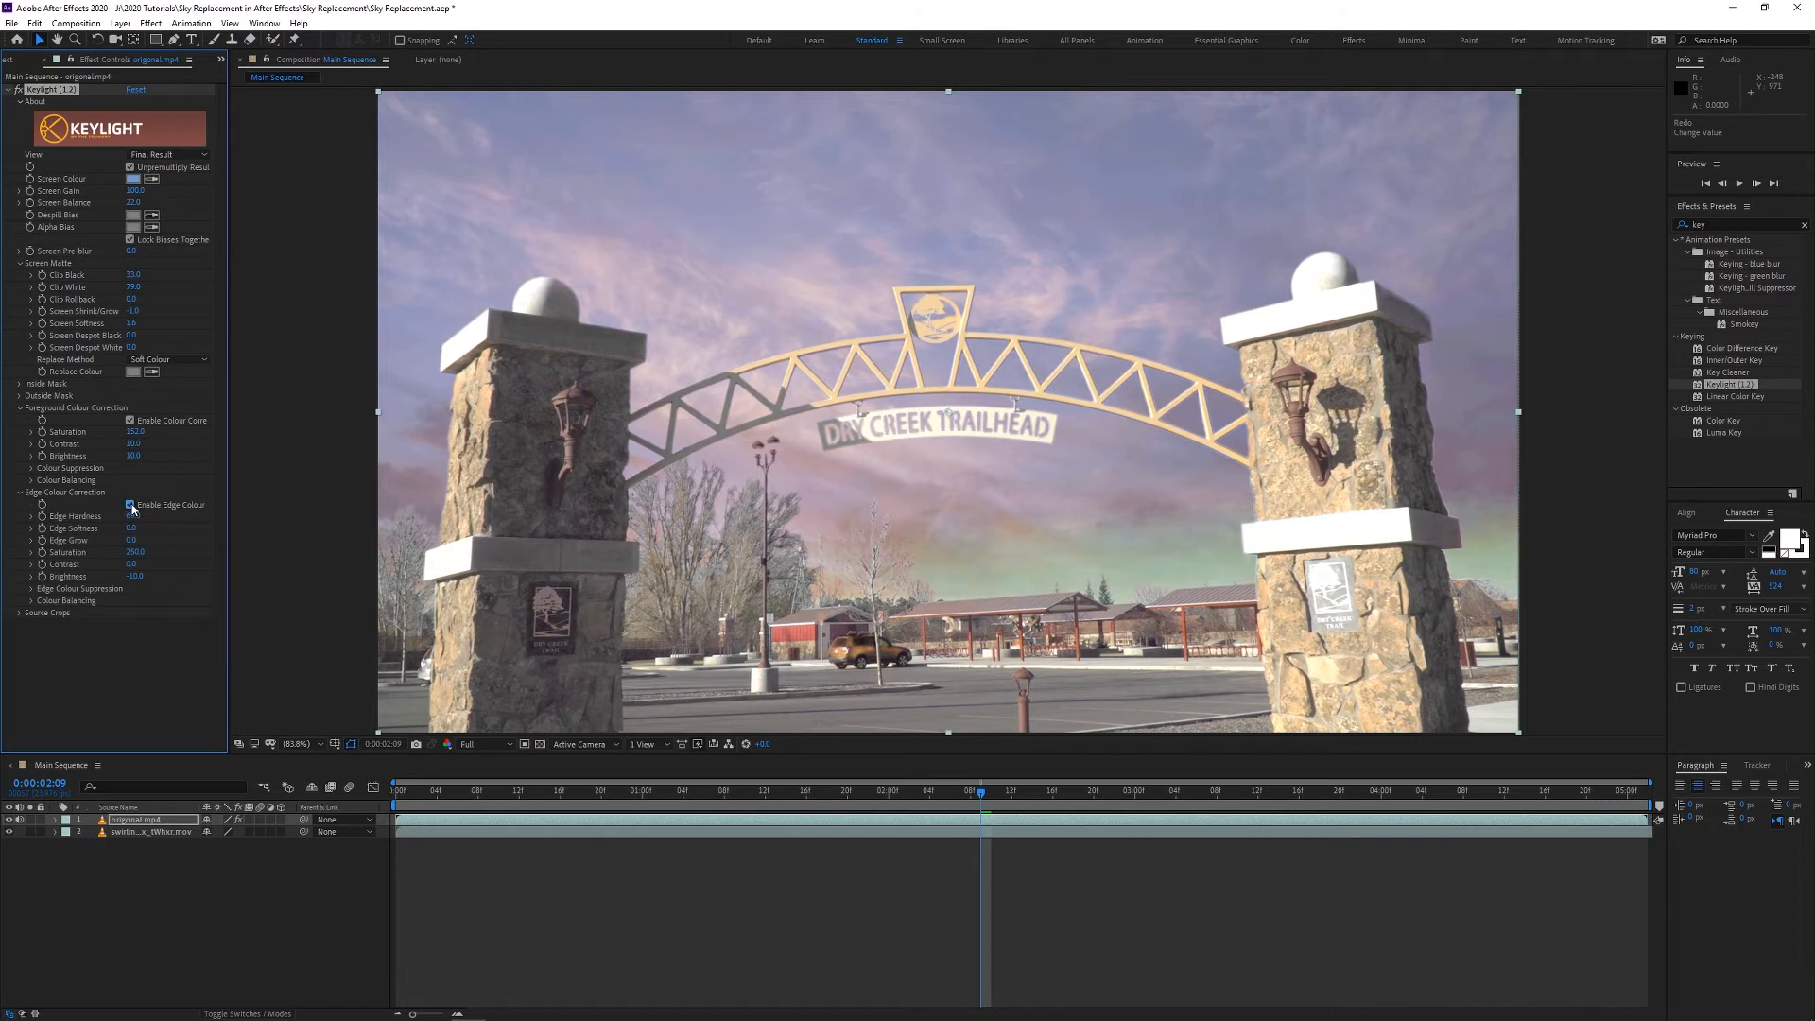
pyautogui.click(132, 506)
pyautogui.click(131, 506)
pyautogui.click(131, 506)
pyautogui.click(132, 506)
# - Create a new adjustment layer above the footage in the Main Sequence composition
pyautogui.rightClick(286, 720)
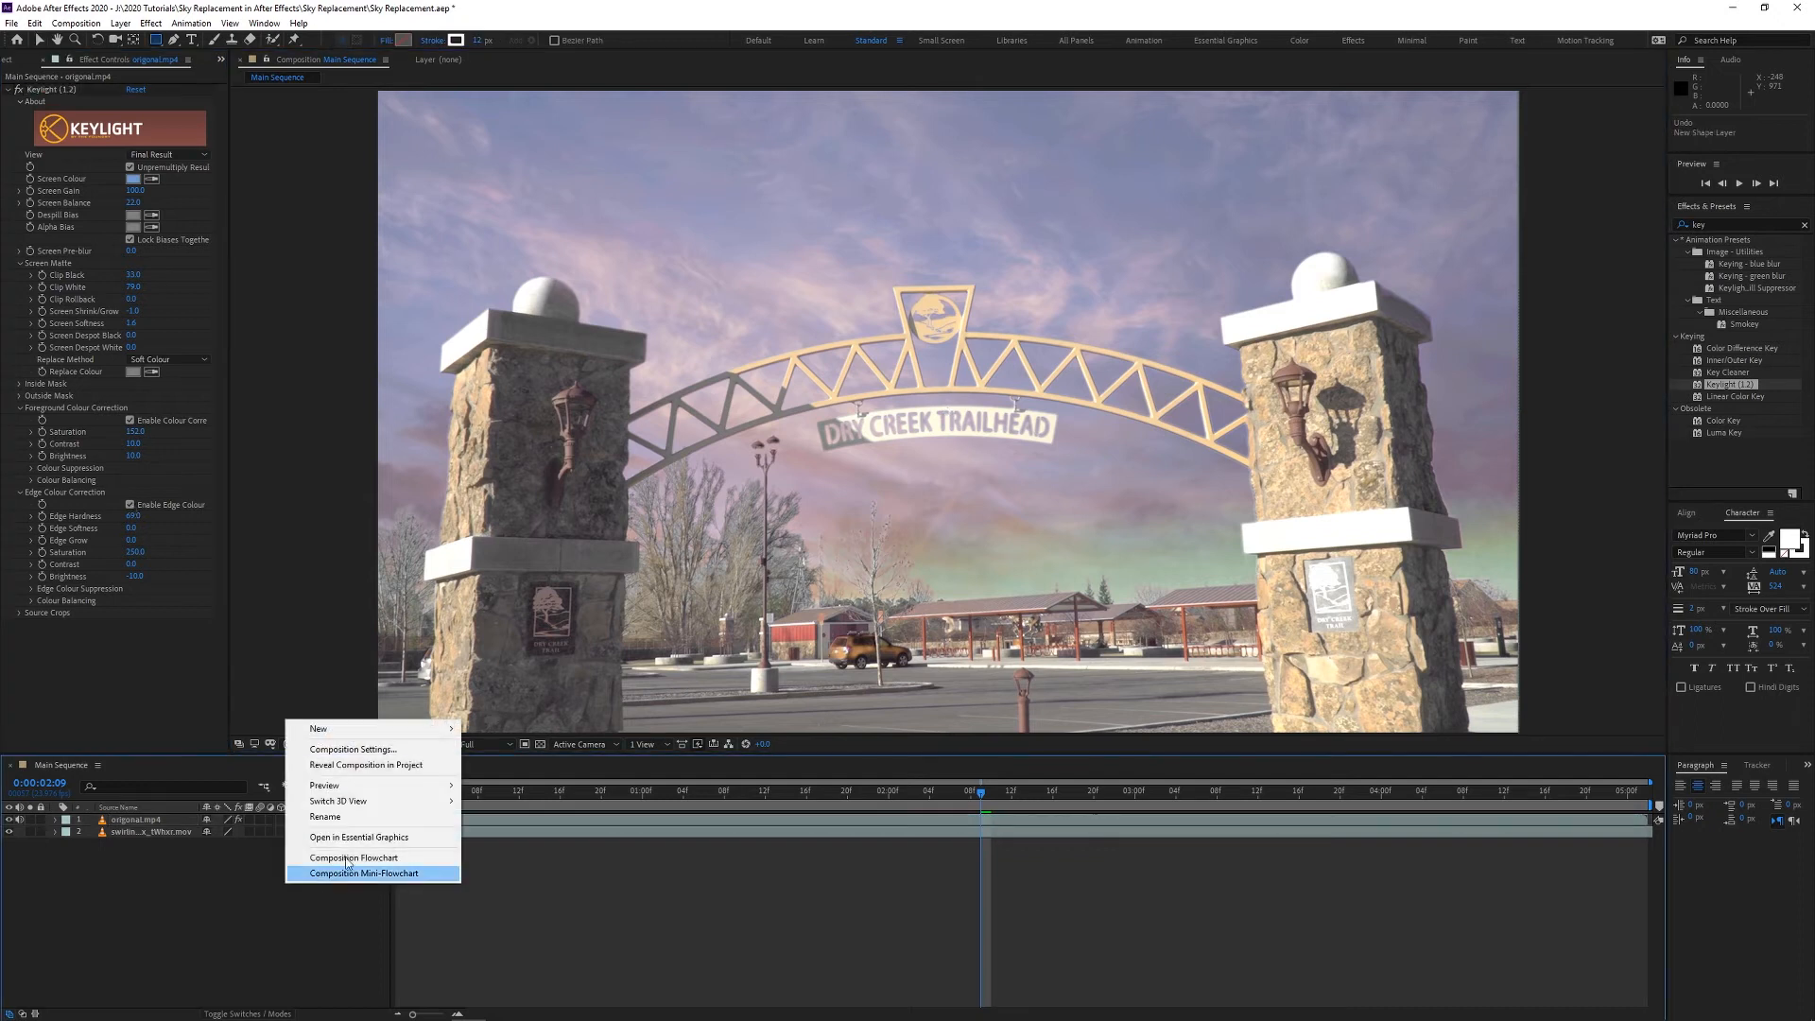
pyautogui.moveTo(378, 728)
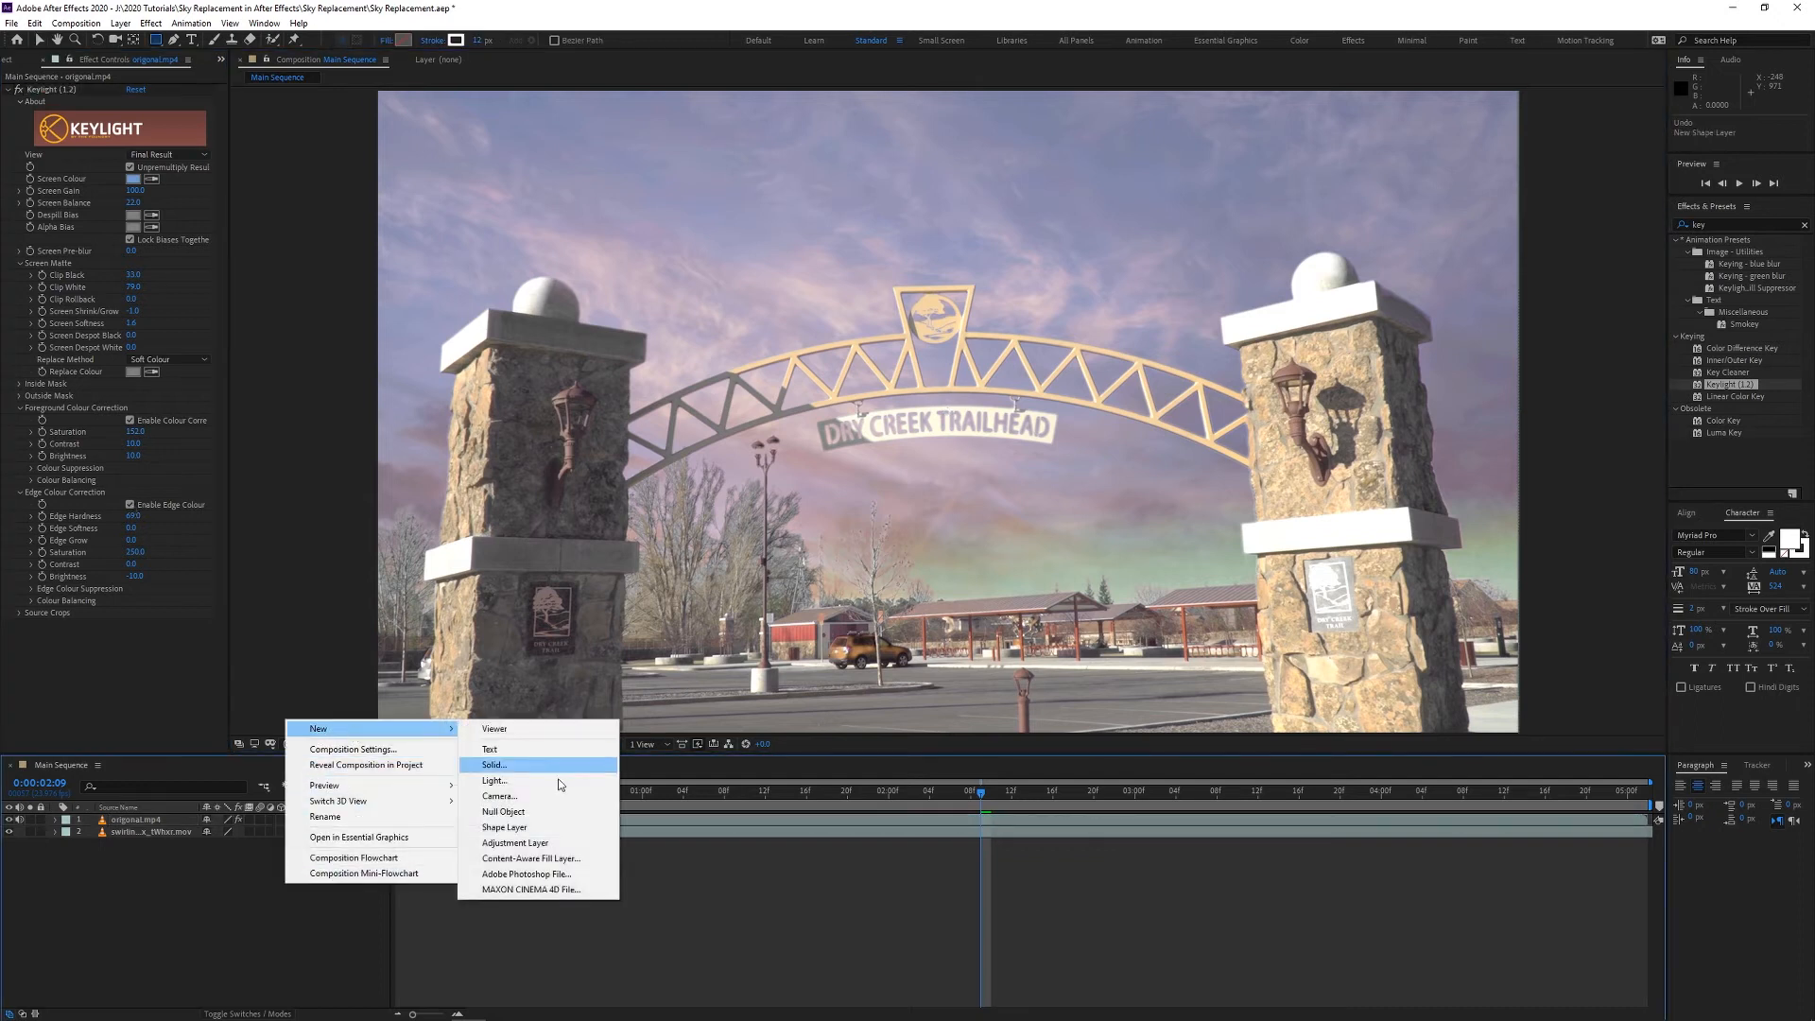
pyautogui.click(525, 842)
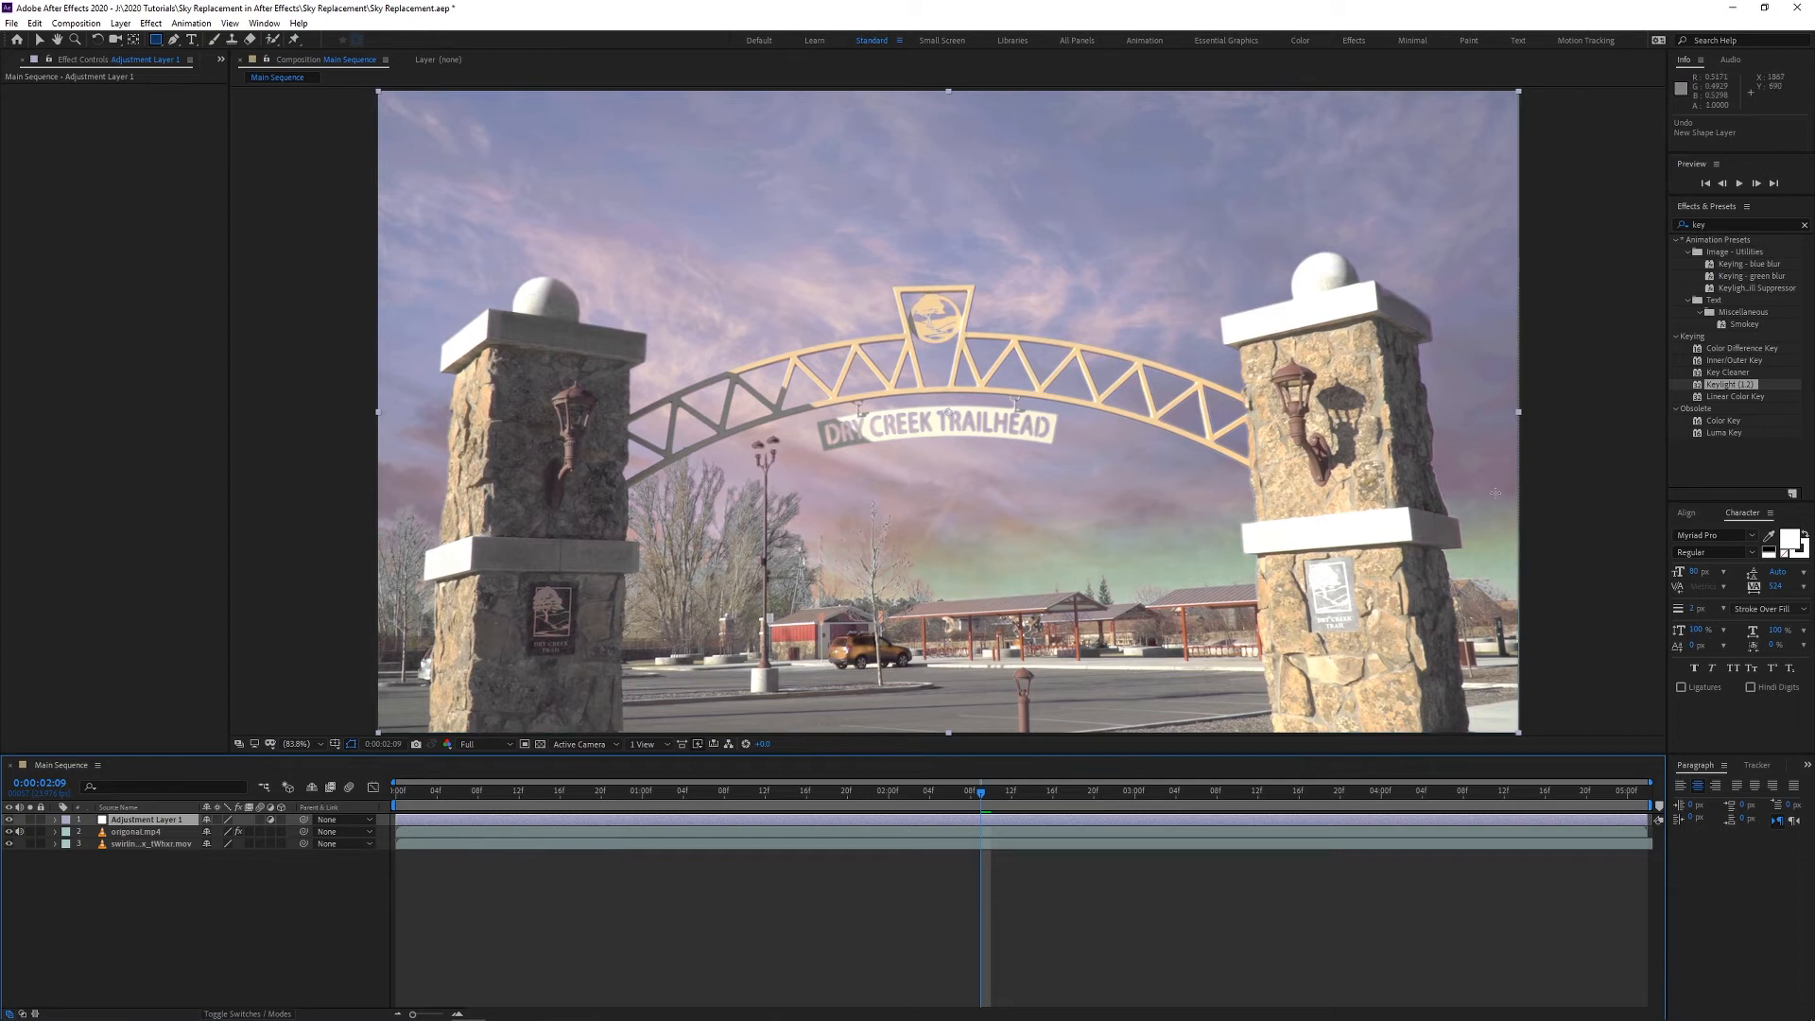
# - Apply the Curves effect to the adjustment layer and shape a gentle S-curve with a raised highlight point and a lowered shadow point
pyautogui.click(1731, 227)
pyautogui.write('curv')
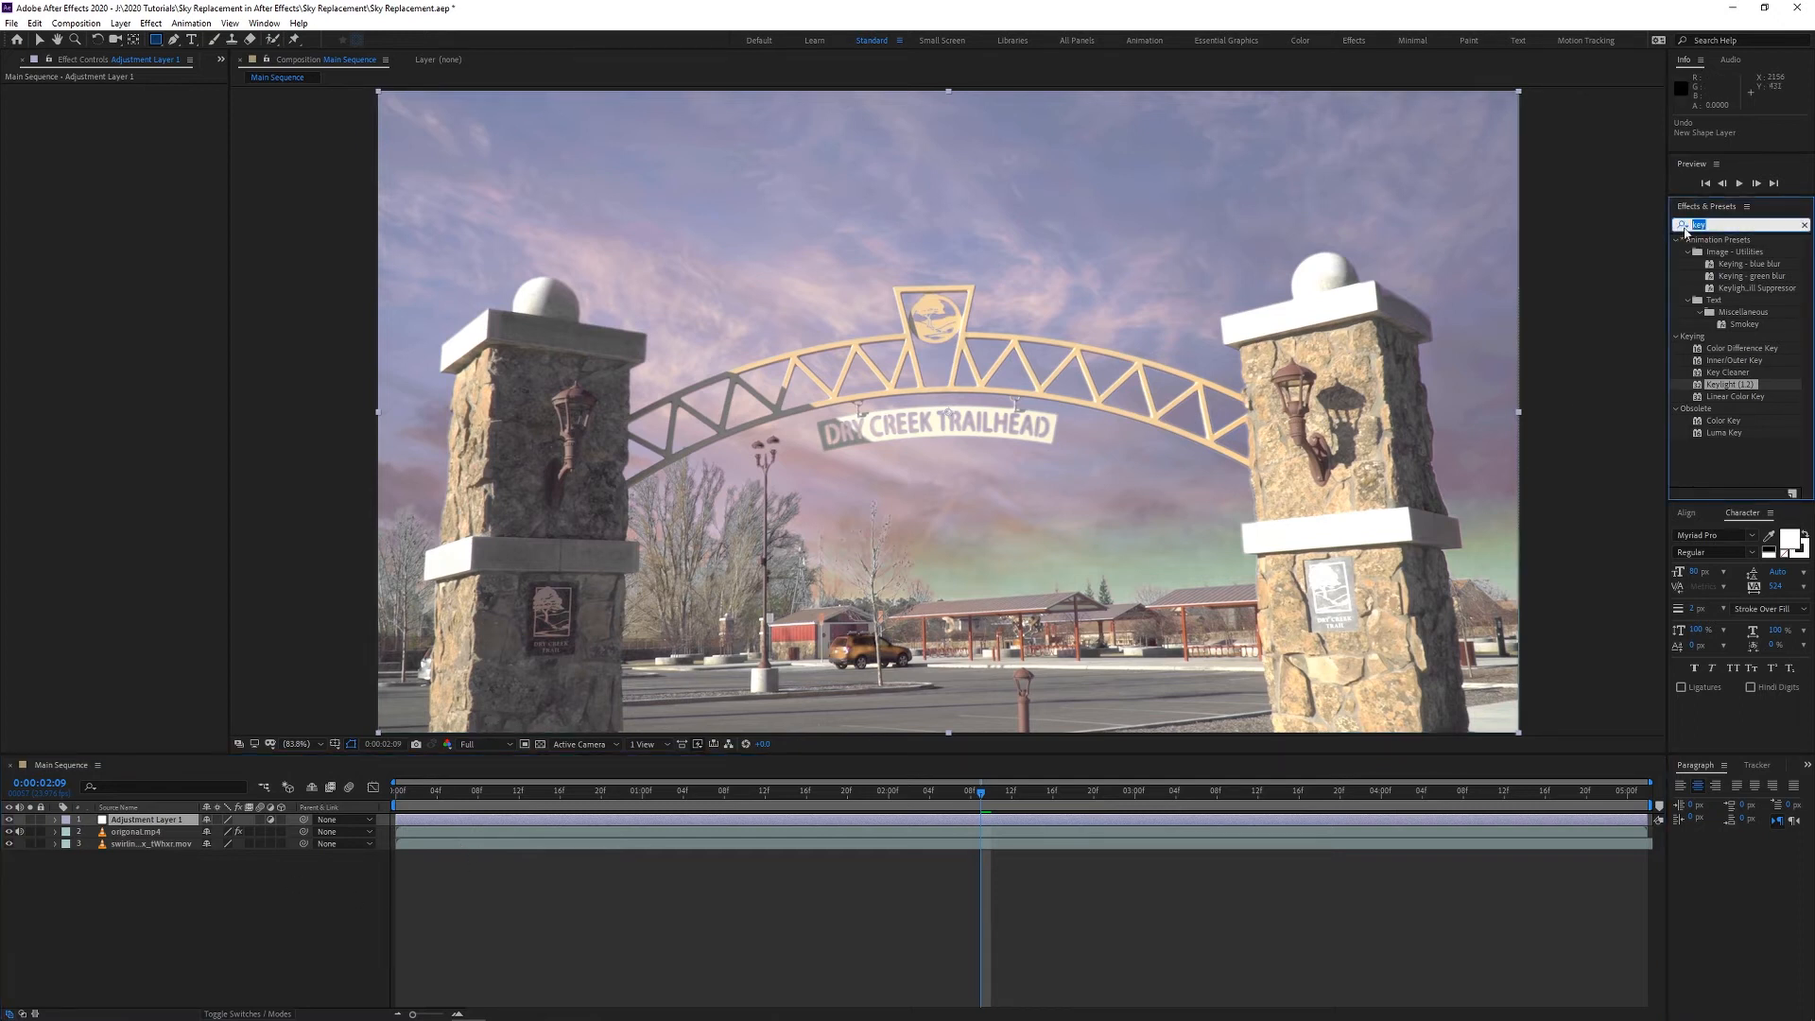
pyautogui.doubleClick(1730, 288)
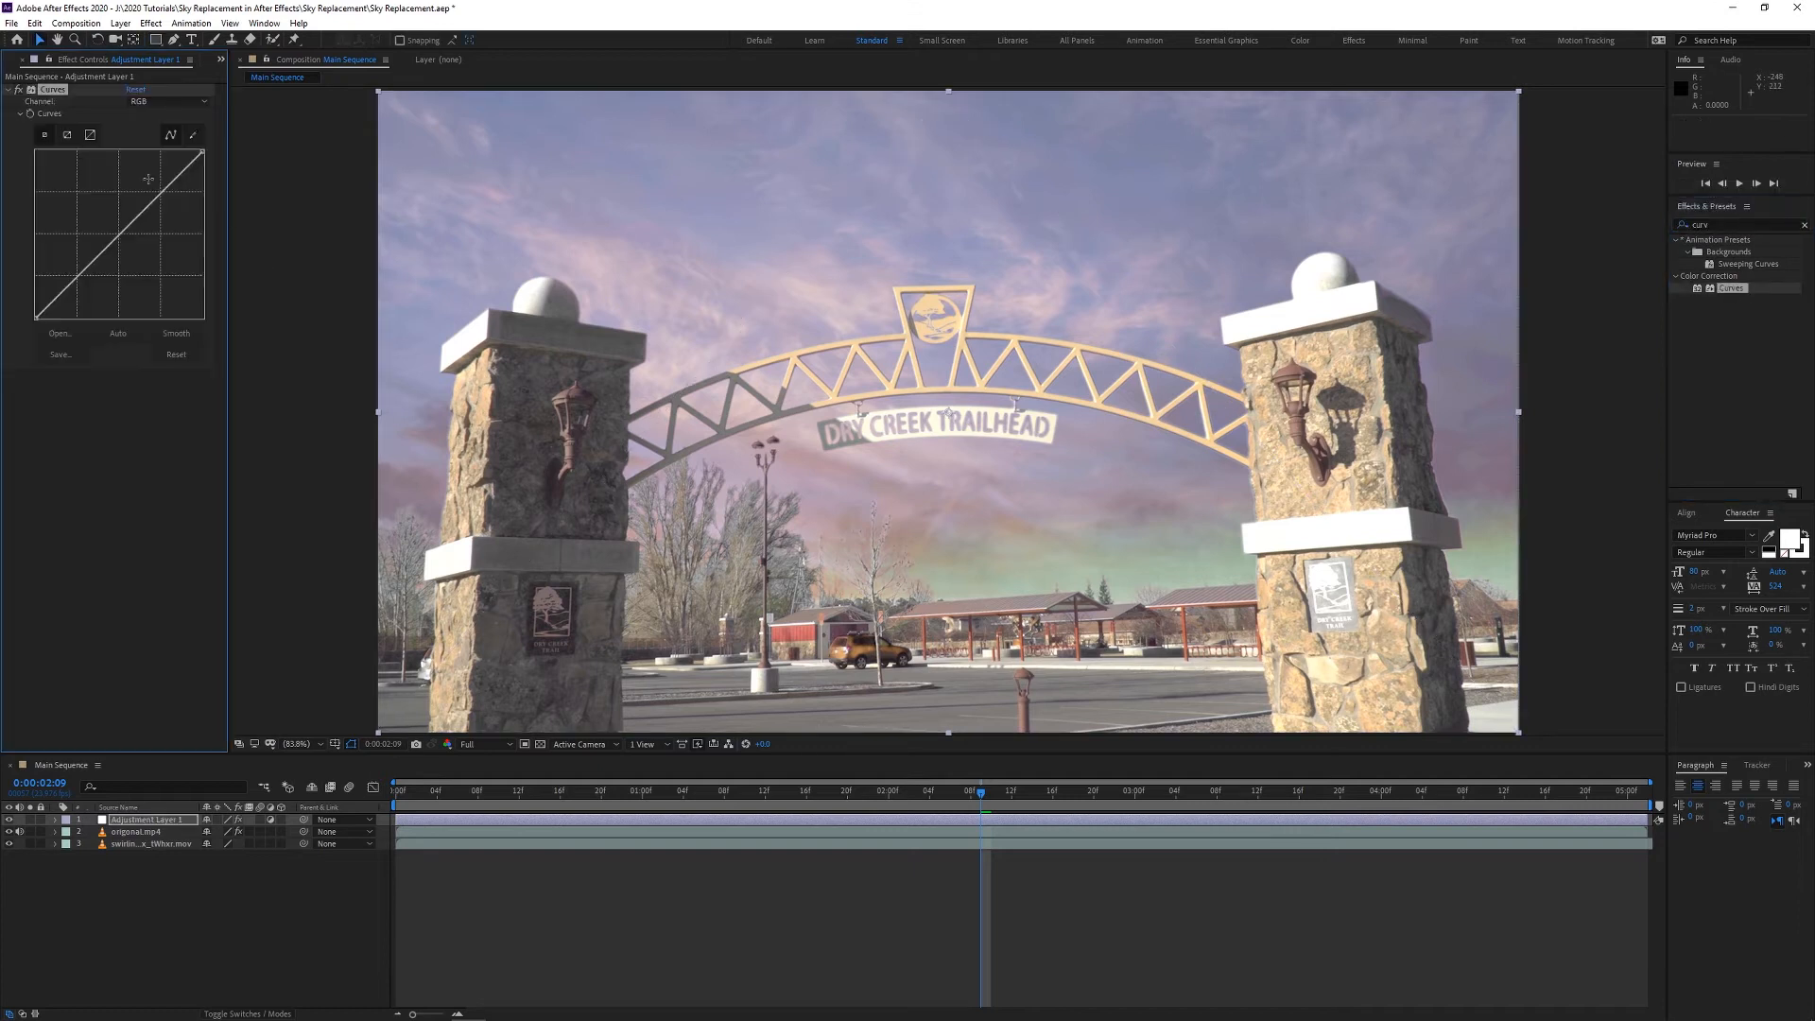
pyautogui.click(167, 183)
pyautogui.moveTo(83, 272); pyautogui.dragTo(83, 275)
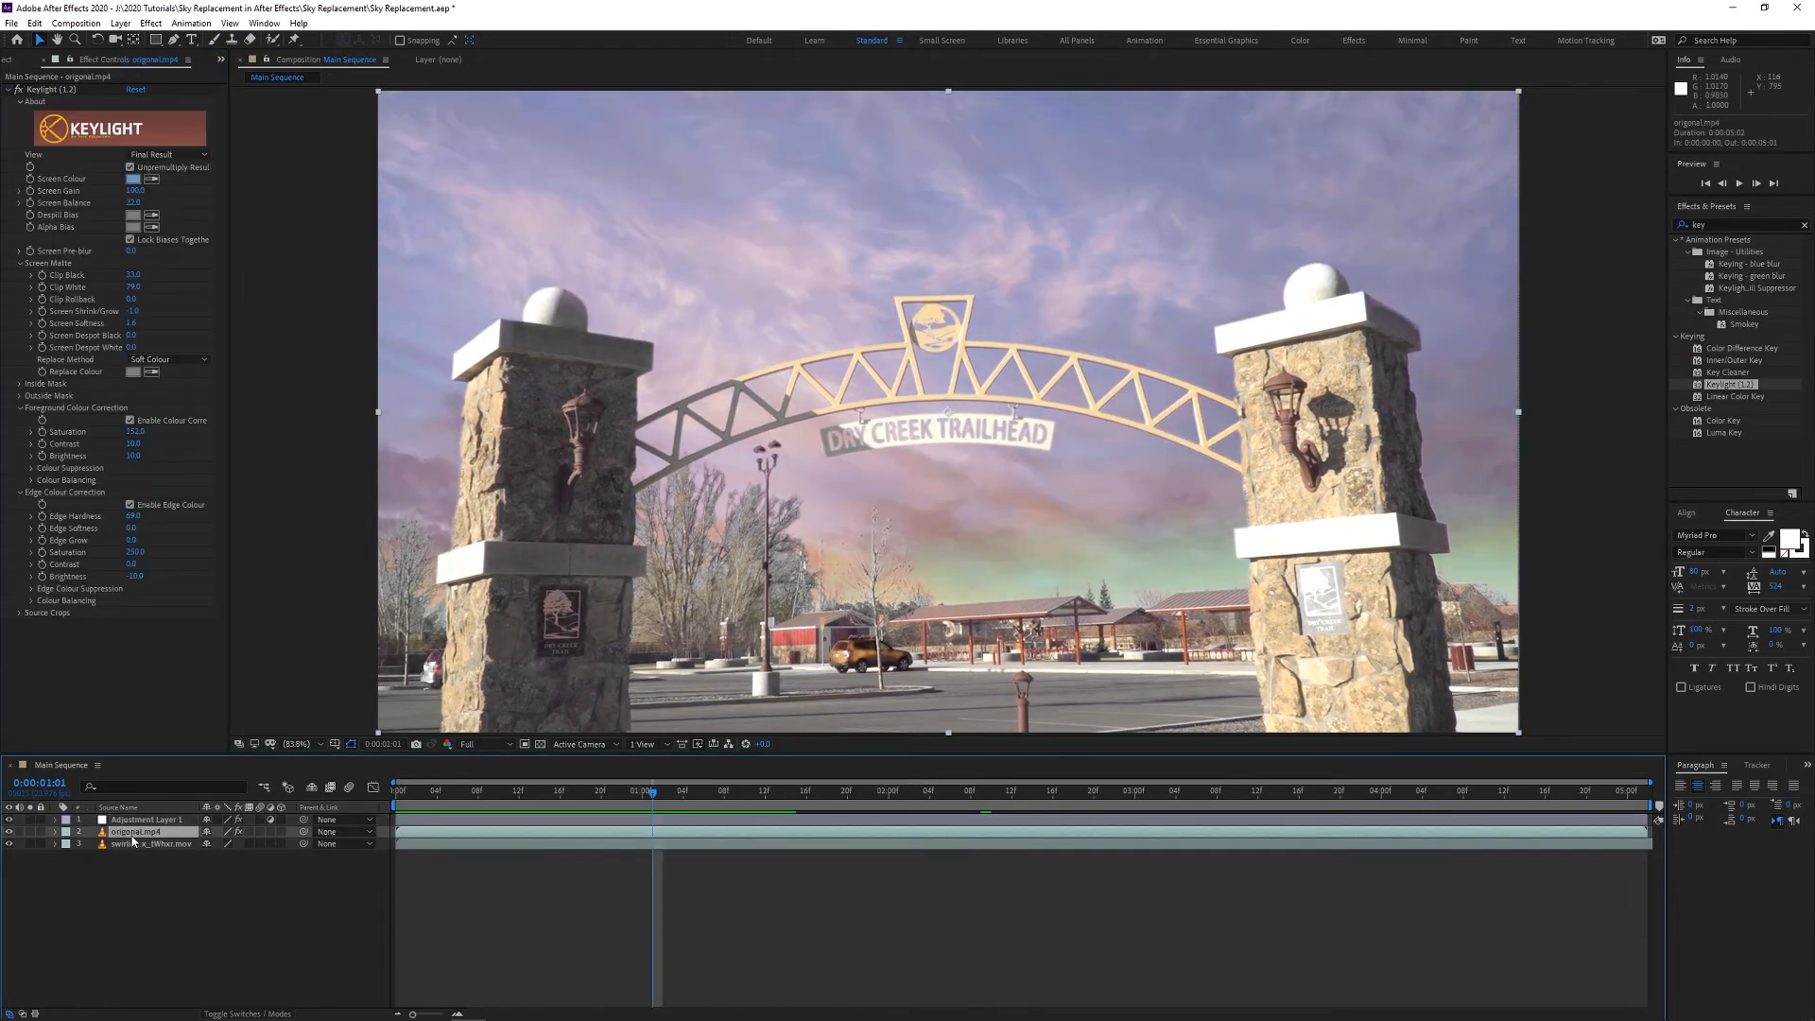
# - Duplicate the keyed original footage layer and remove the Keylight effect from the upper copy
pyautogui.hotkey('ctrl', 'd')
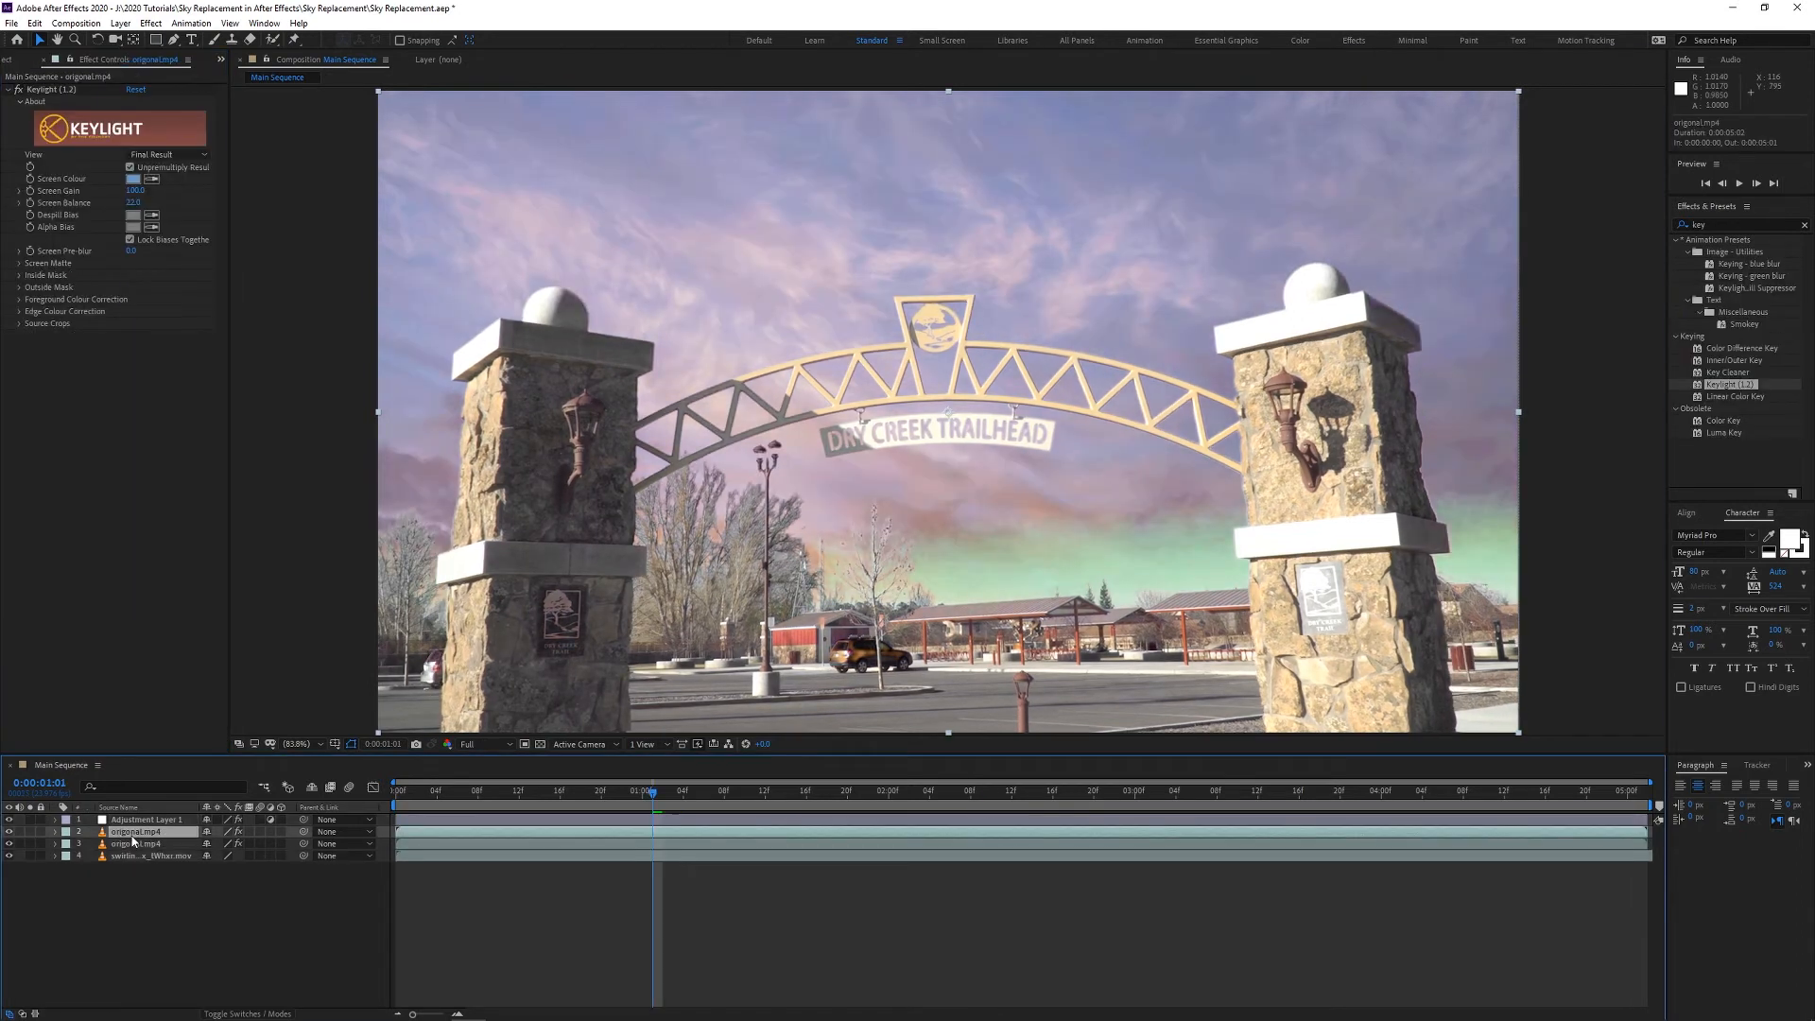
pyautogui.click(55, 91)
pyautogui.press('Delete')
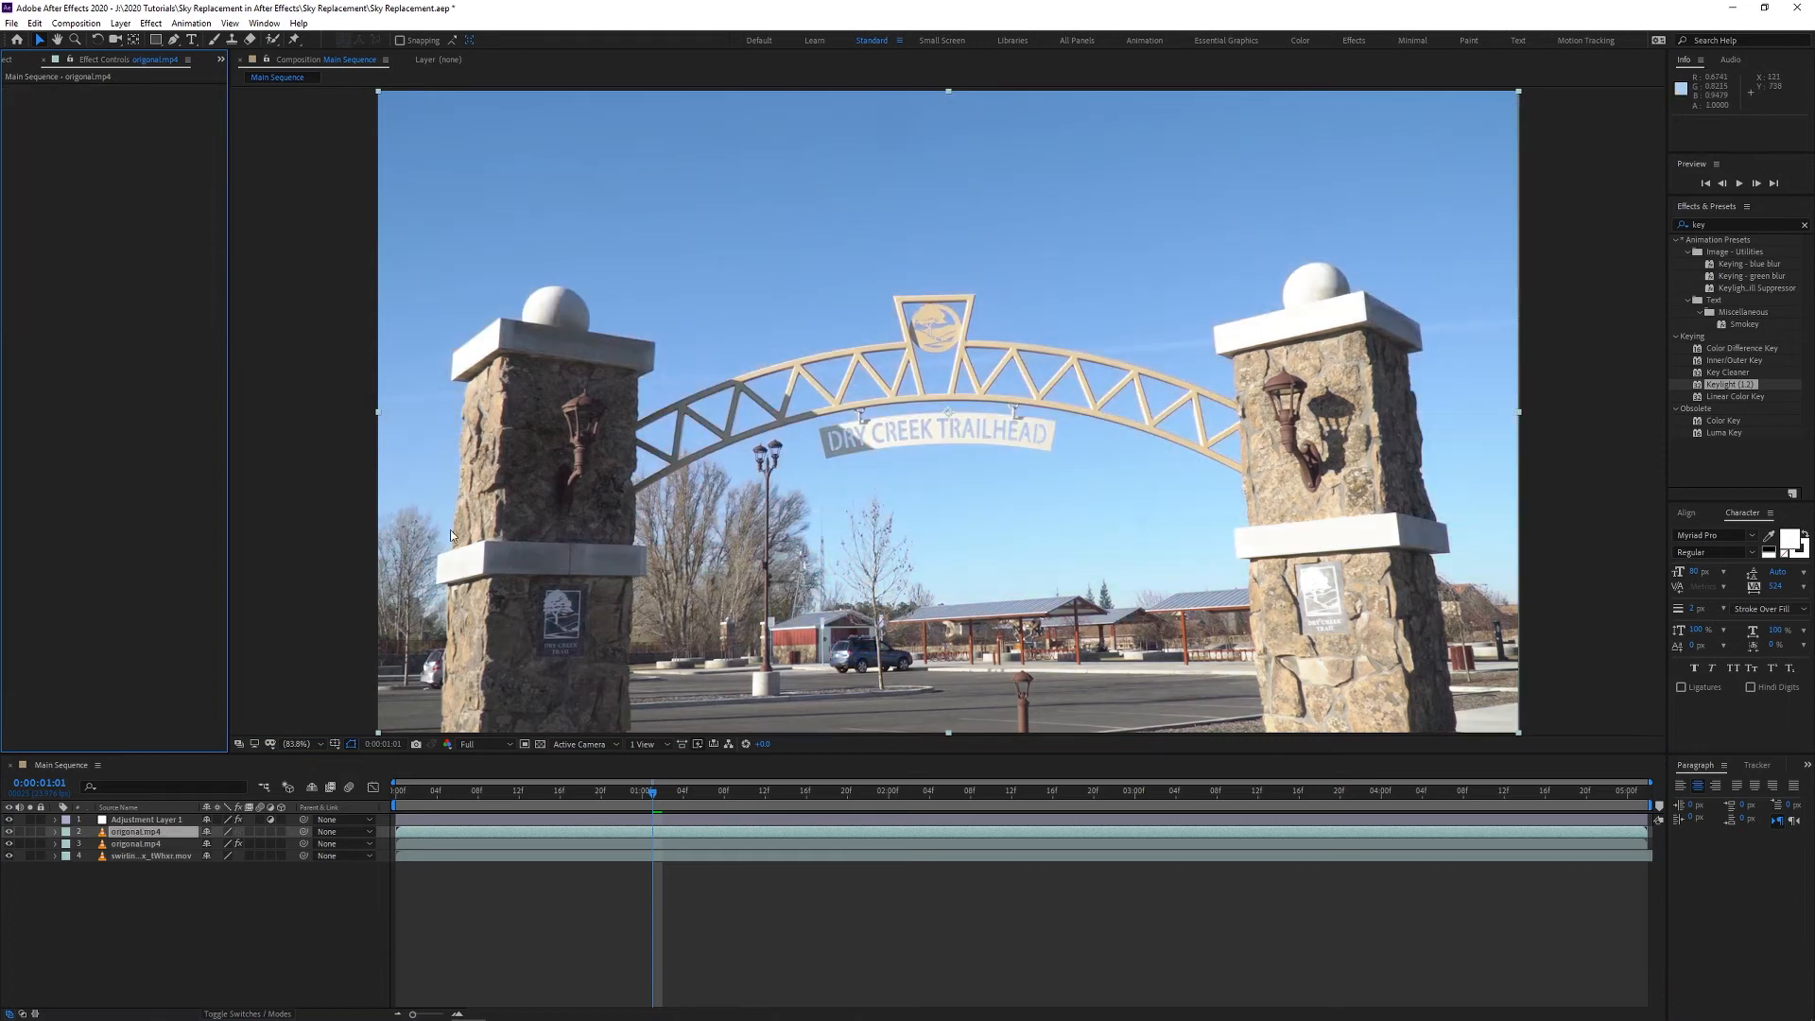
# - Start a Pen mask on the upper unkeyed footage layer, tracing the left pillar's cap and inner edge, then along the parking area to the right pillar
pyautogui.press('g')
pyautogui.click(456, 356)
pyautogui.click(502, 327)
pyautogui.click(652, 346)
pyautogui.click(649, 369)
pyautogui.click(635, 378)
pyautogui.click(630, 610)
pyautogui.click(761, 625)
pyautogui.click(936, 639)
pyautogui.click(1118, 635)
pyautogui.click(1219, 607)
pyautogui.click(1253, 578)
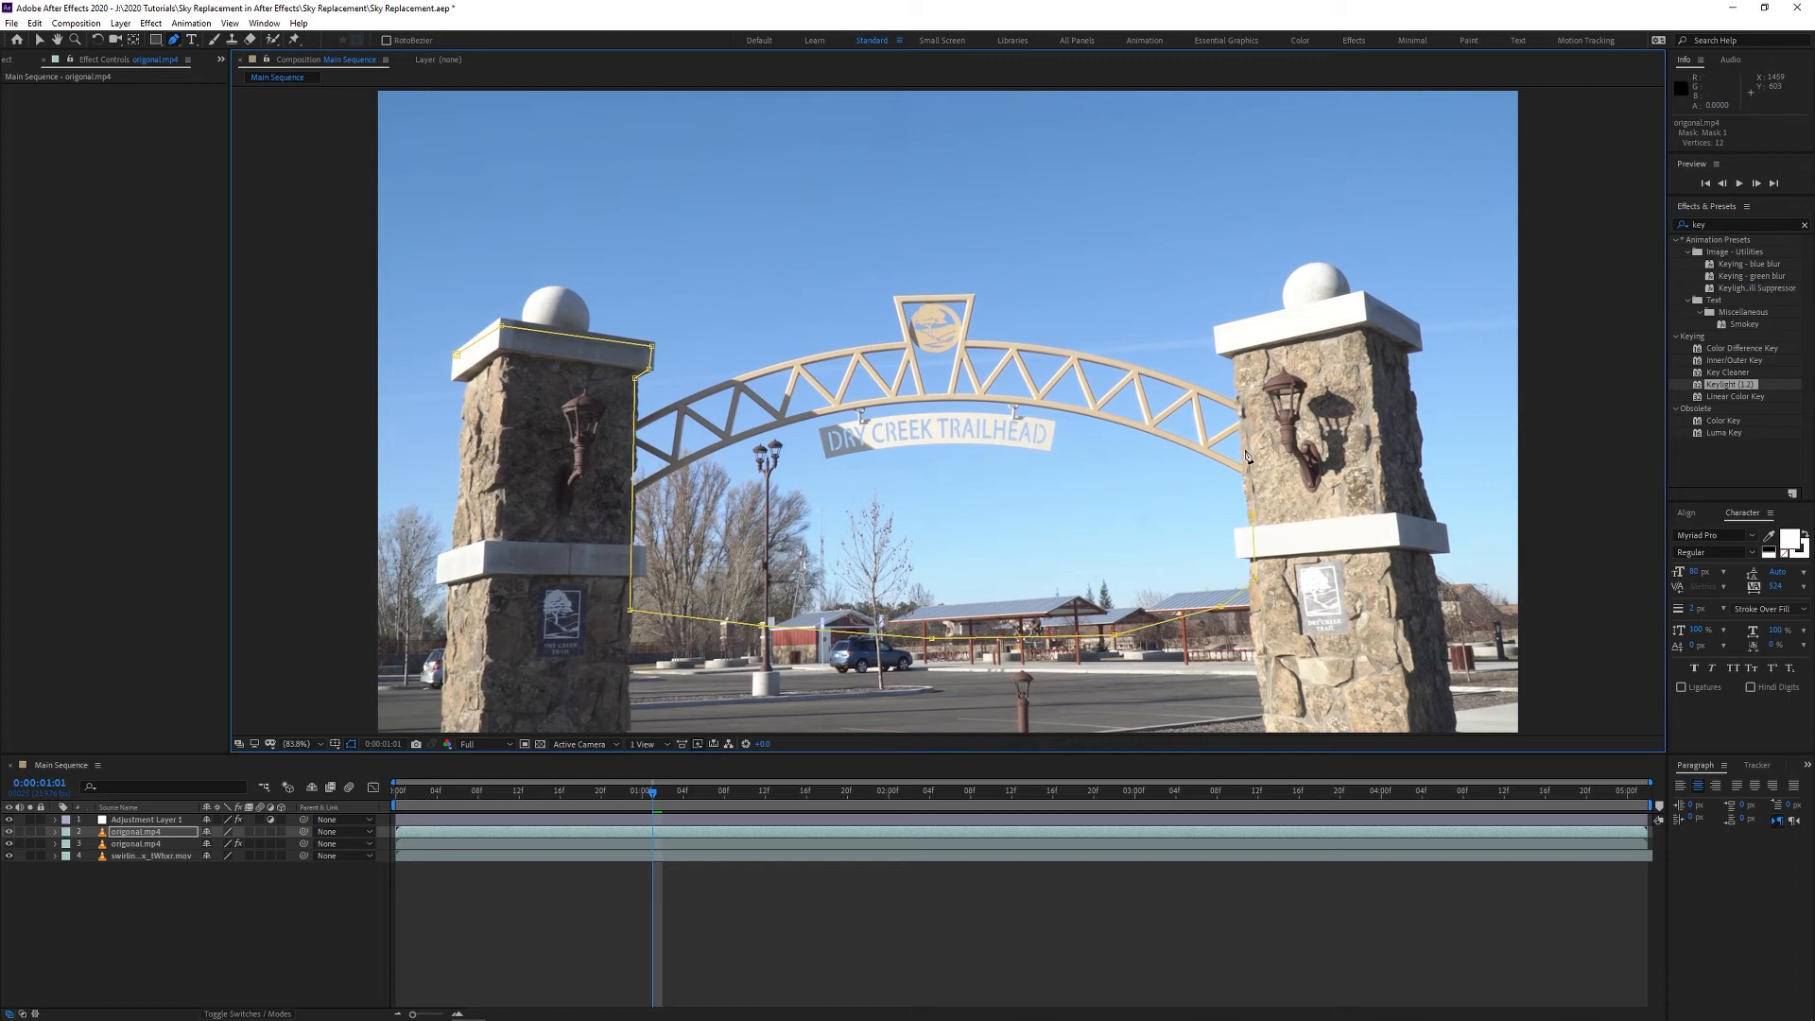
# - Continue the mask around the right pillar's cap, down its outer edge past the lower ledge, and toward the frame edge
pyautogui.click(1217, 330)
pyautogui.click(1361, 299)
pyautogui.click(1416, 329)
pyautogui.click(1417, 347)
pyautogui.click(1408, 393)
pyautogui.click(1415, 452)
pyautogui.click(1423, 493)
pyautogui.click(1433, 528)
pyautogui.click(1438, 547)
pyautogui.click(1437, 582)
pyautogui.click(1461, 596)
pyautogui.click(1493, 615)
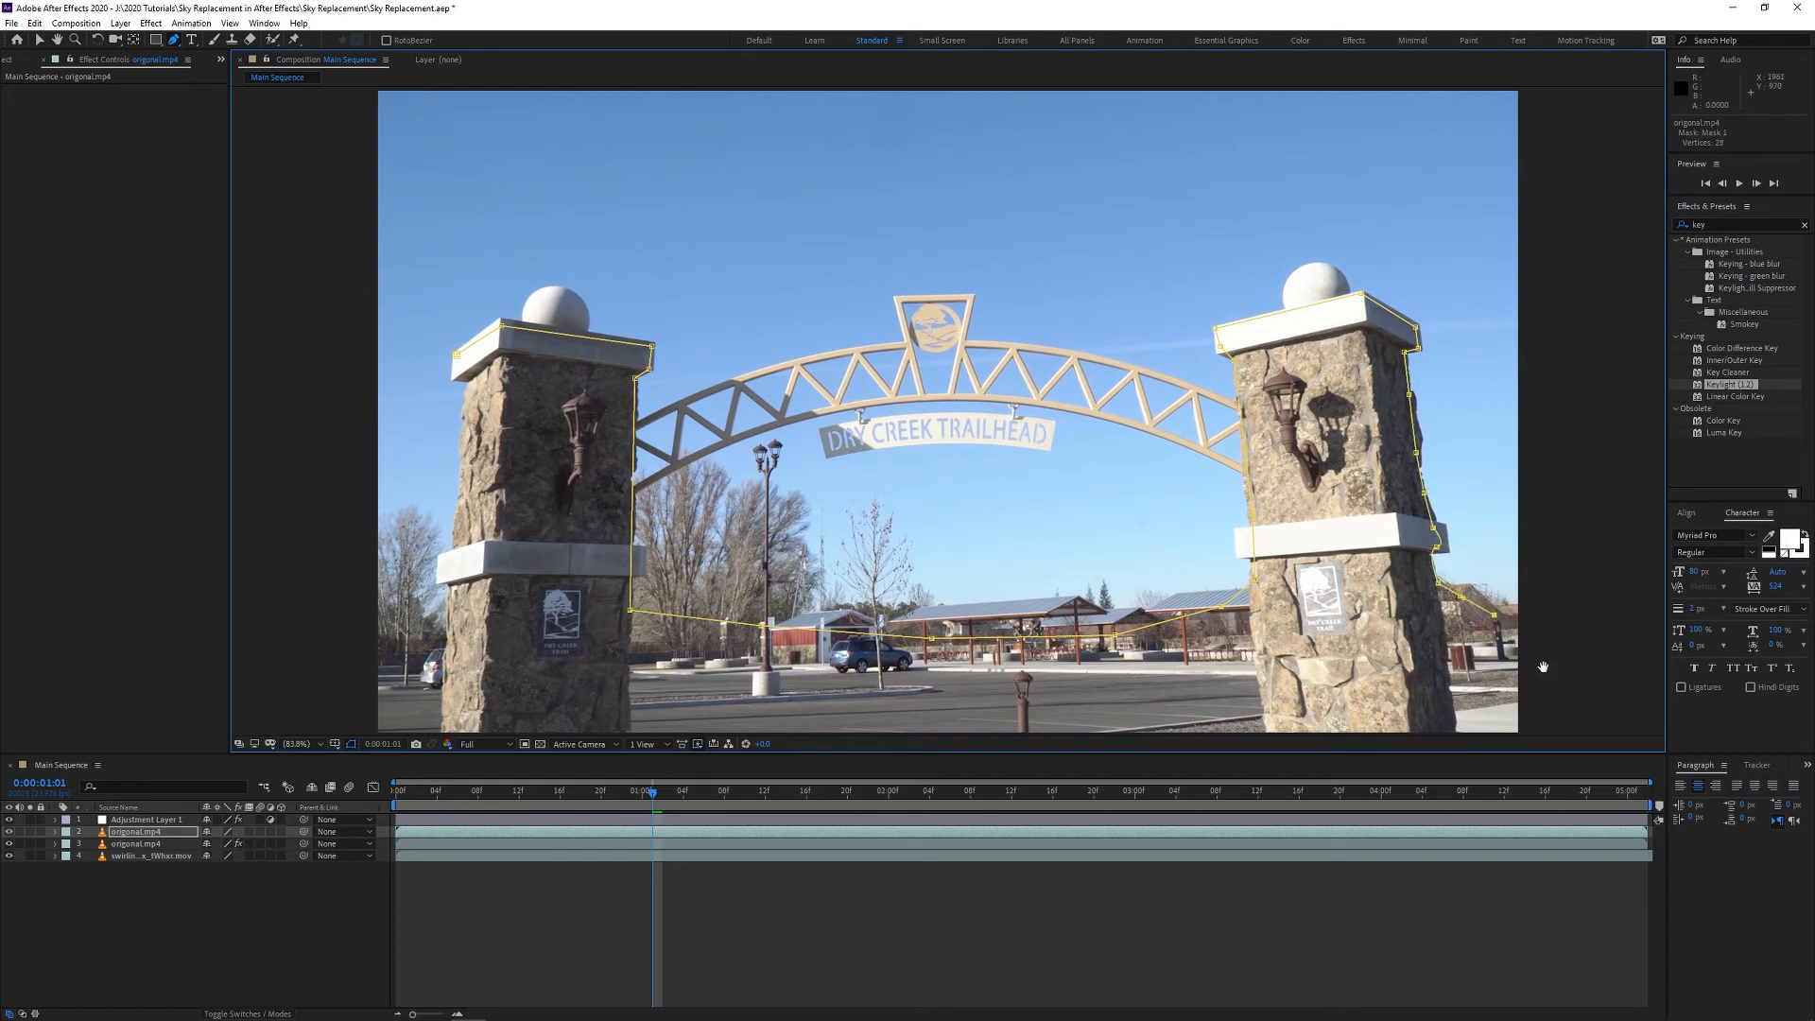
# - Run the mask outside the frame beneath the ground and up the left pillar's outer edge, closing it at the pillar cap
pyautogui.moveTo(1541, 663); pyautogui.dragTo(1511, 579)
pyautogui.click(1570, 569)
pyautogui.click(1537, 644)
pyautogui.moveTo(1240, 711); pyautogui.dragTo(1066, 720)
pyautogui.moveTo(651, 704); pyautogui.dragTo(498, 708)
pyautogui.click(400, 701)
pyautogui.click(246, 583)
pyautogui.click(376, 535)
pyautogui.click(421, 518)
pyautogui.click(419, 479)
pyautogui.click(429, 413)
pyautogui.click(435, 296)
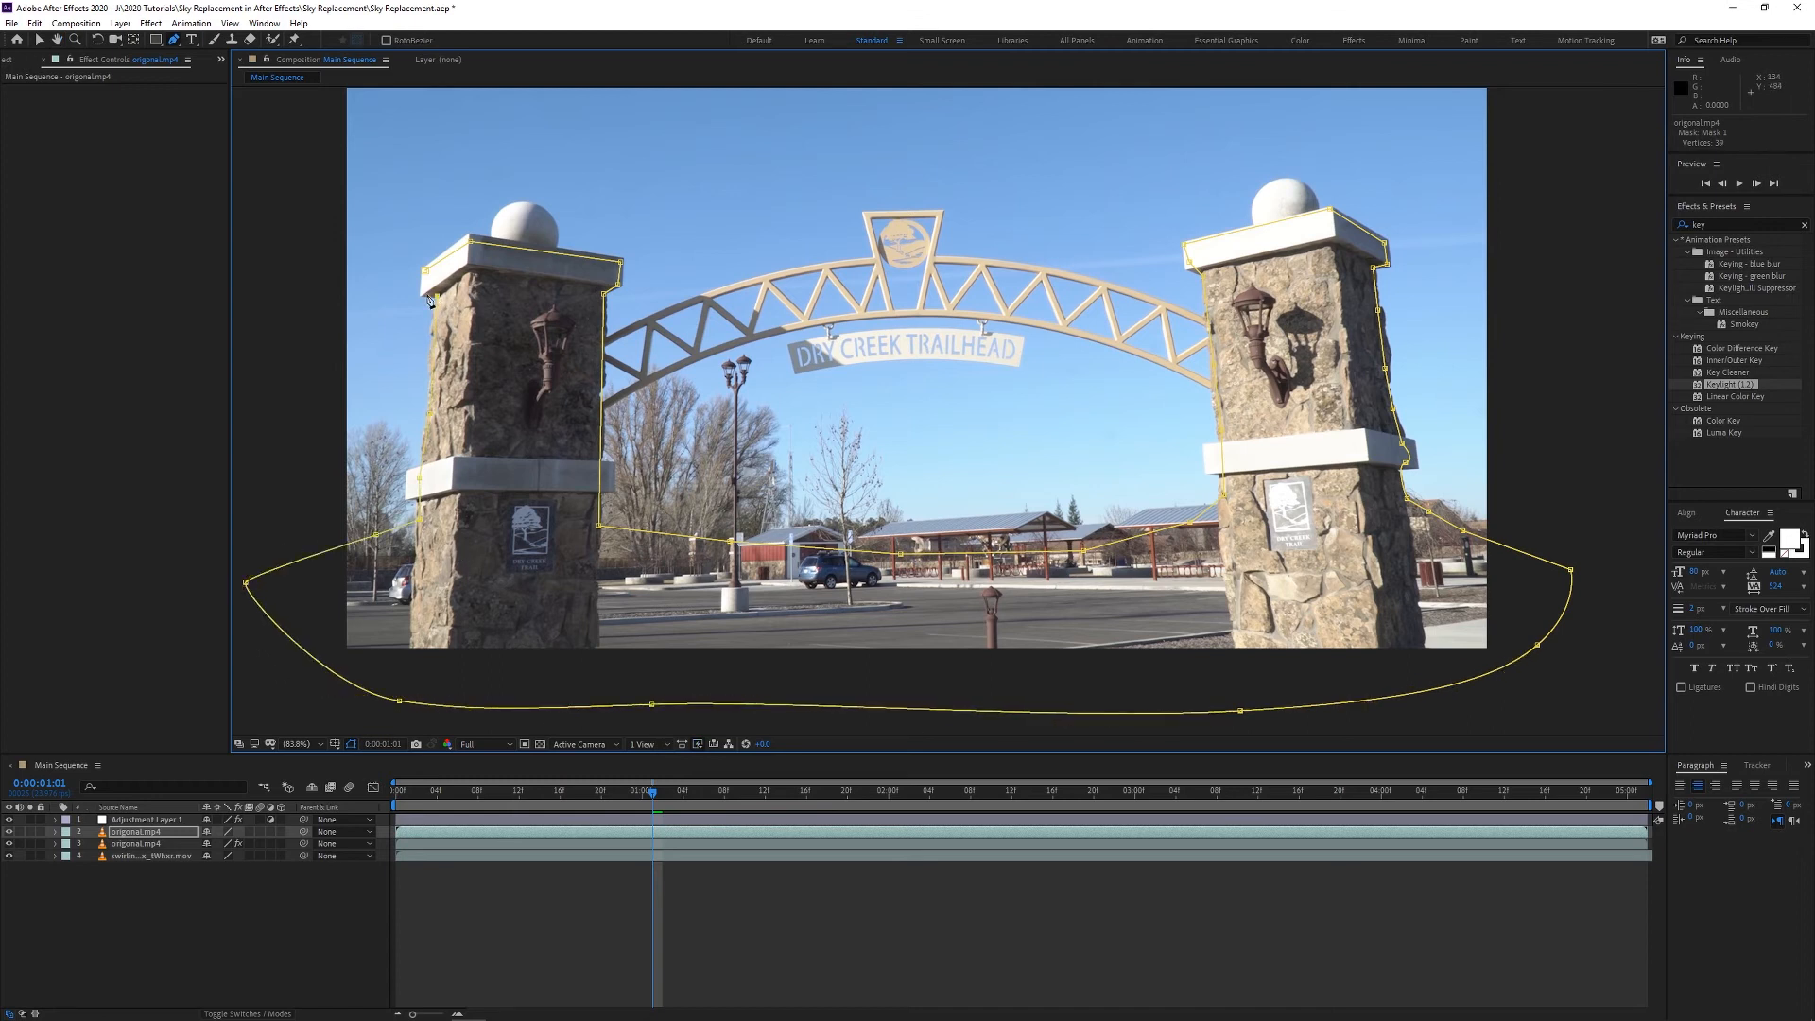
pyautogui.click(424, 271)
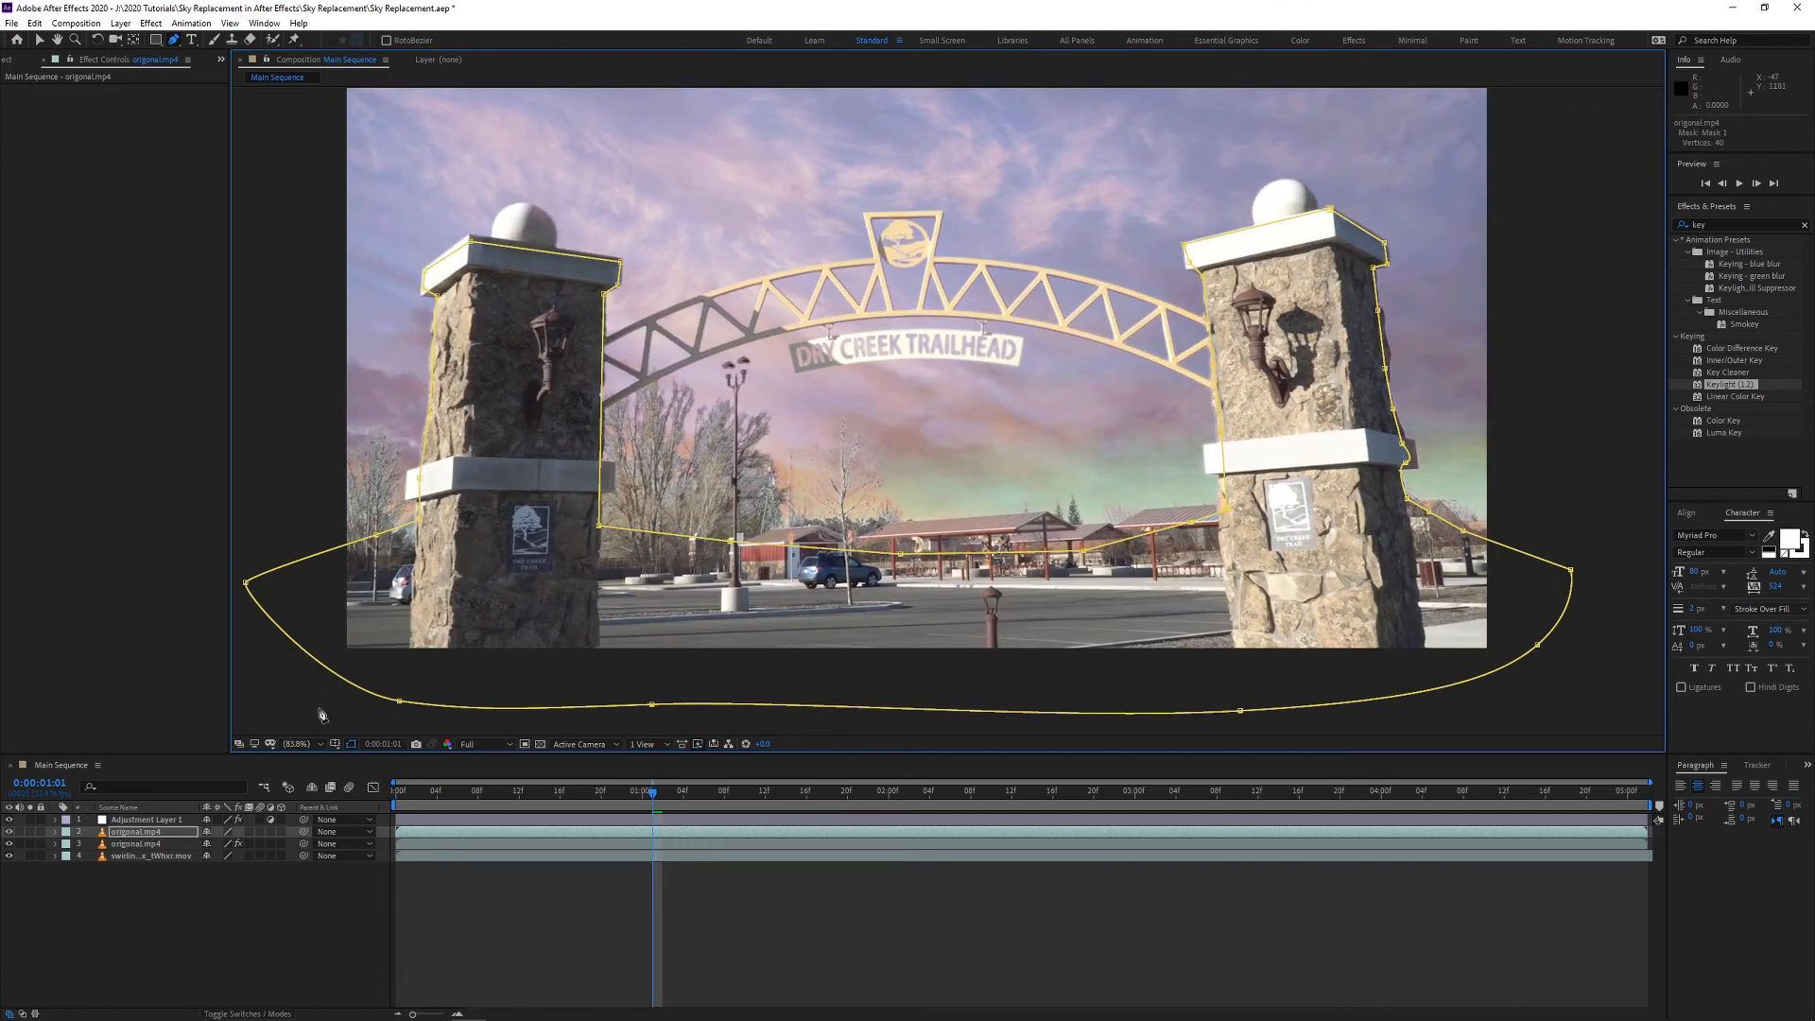
# - Select Mask 1 on the upper footage layer and track it forward from 0:00:01:01 using position, scale and rotation
pyautogui.click(141, 834)
pyautogui.press('m')
pyautogui.click(114, 844)
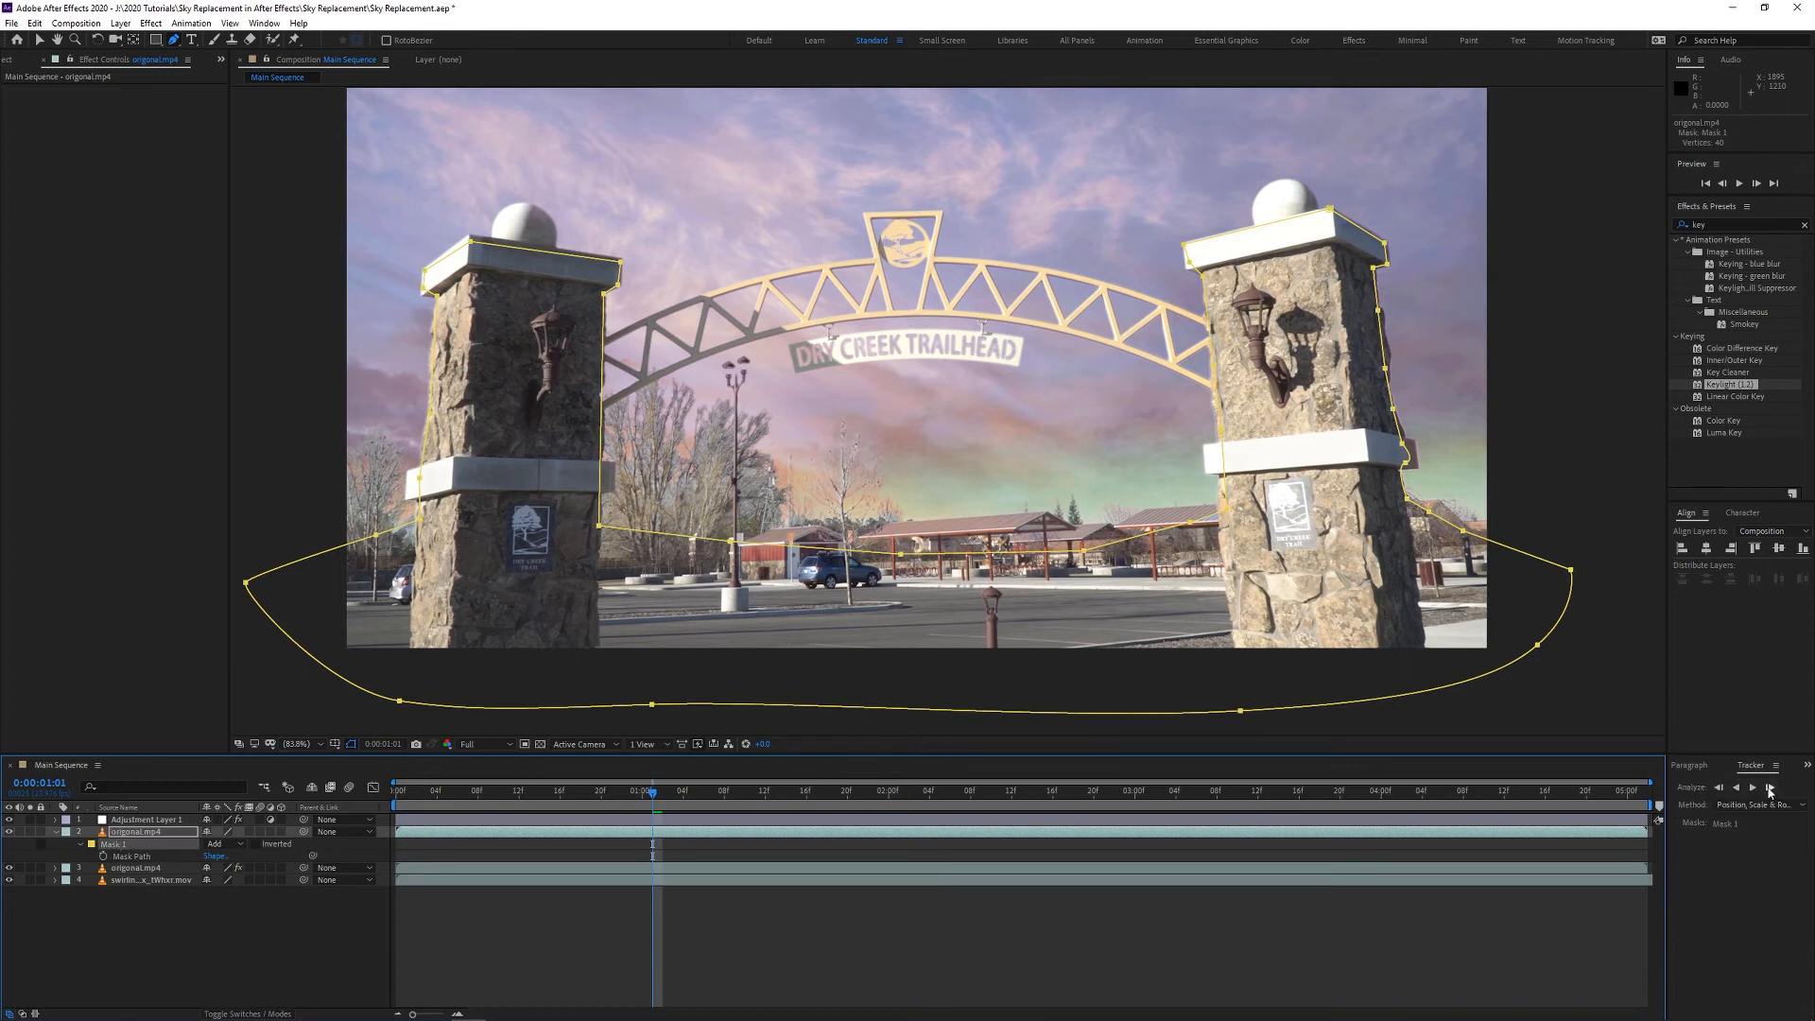
pyautogui.click(1752, 787)
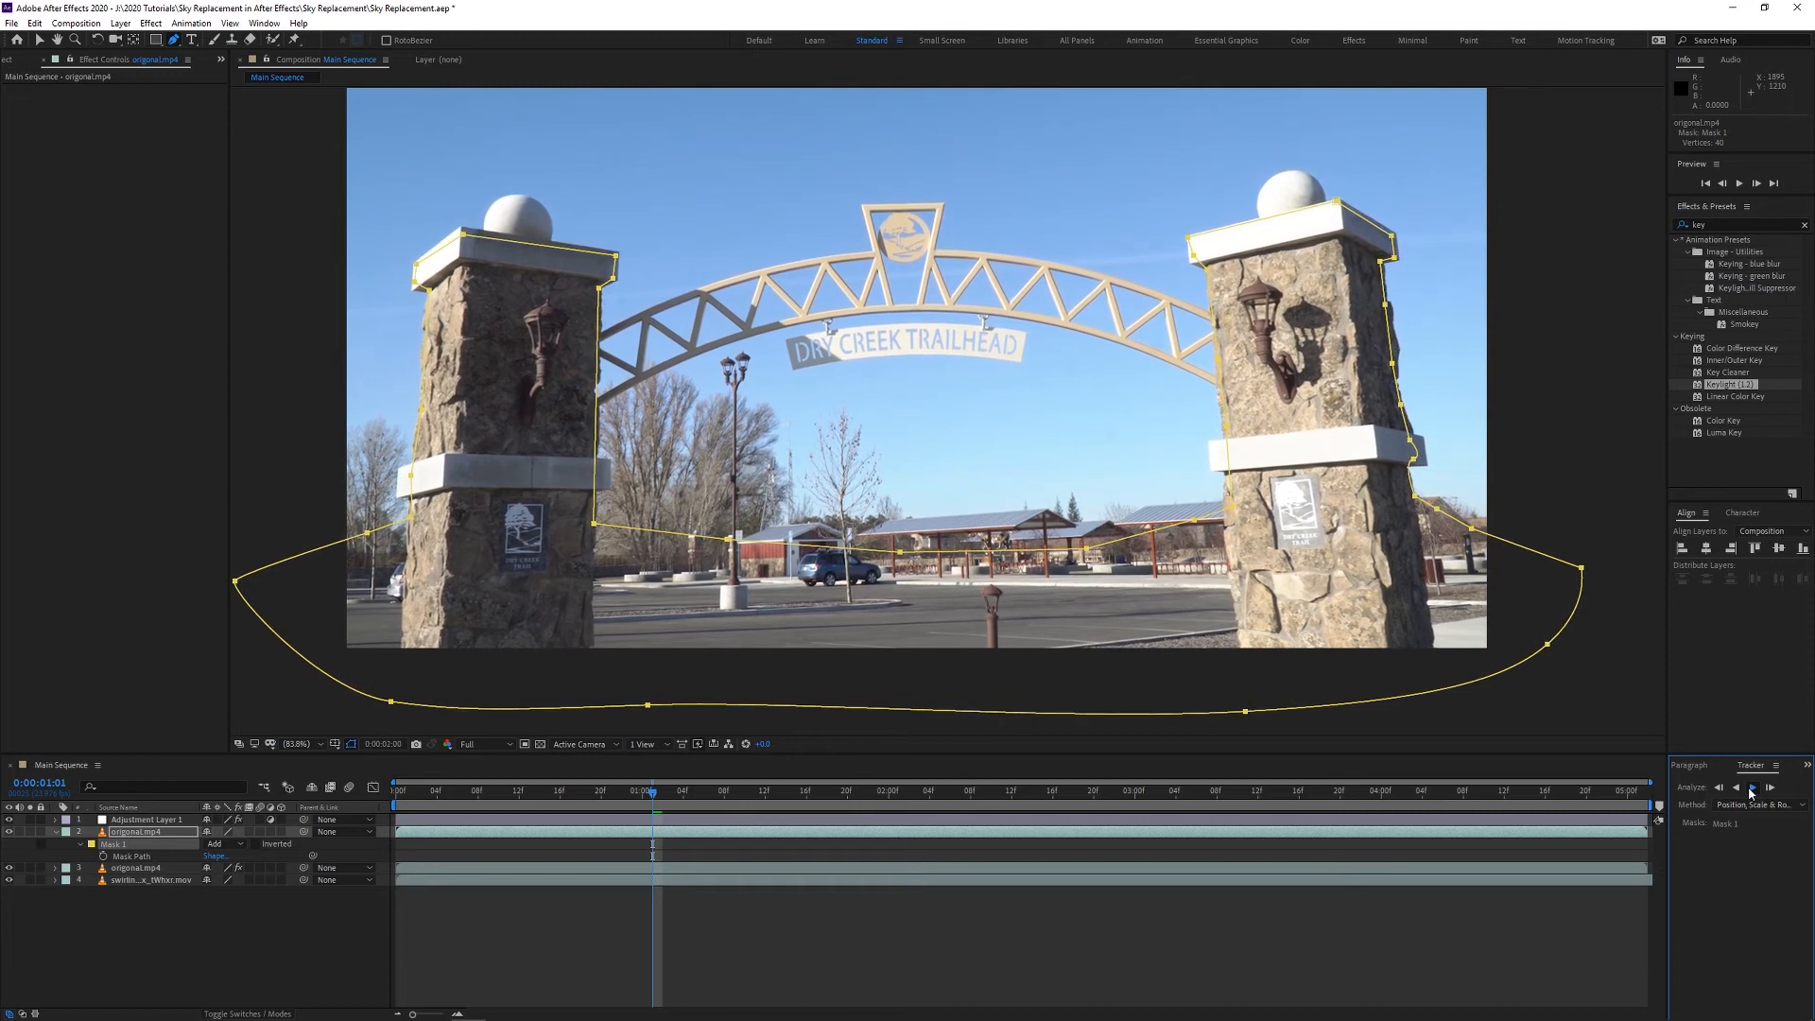
pyautogui.click(1748, 787)
# - Adjust the mask points beside the right pillar's lower ledge and resume tracking the mask forward to 0:00:03:22
pyautogui.press('v')
pyautogui.click(1410, 452)
pyautogui.click(1412, 441)
pyautogui.click(1754, 787)
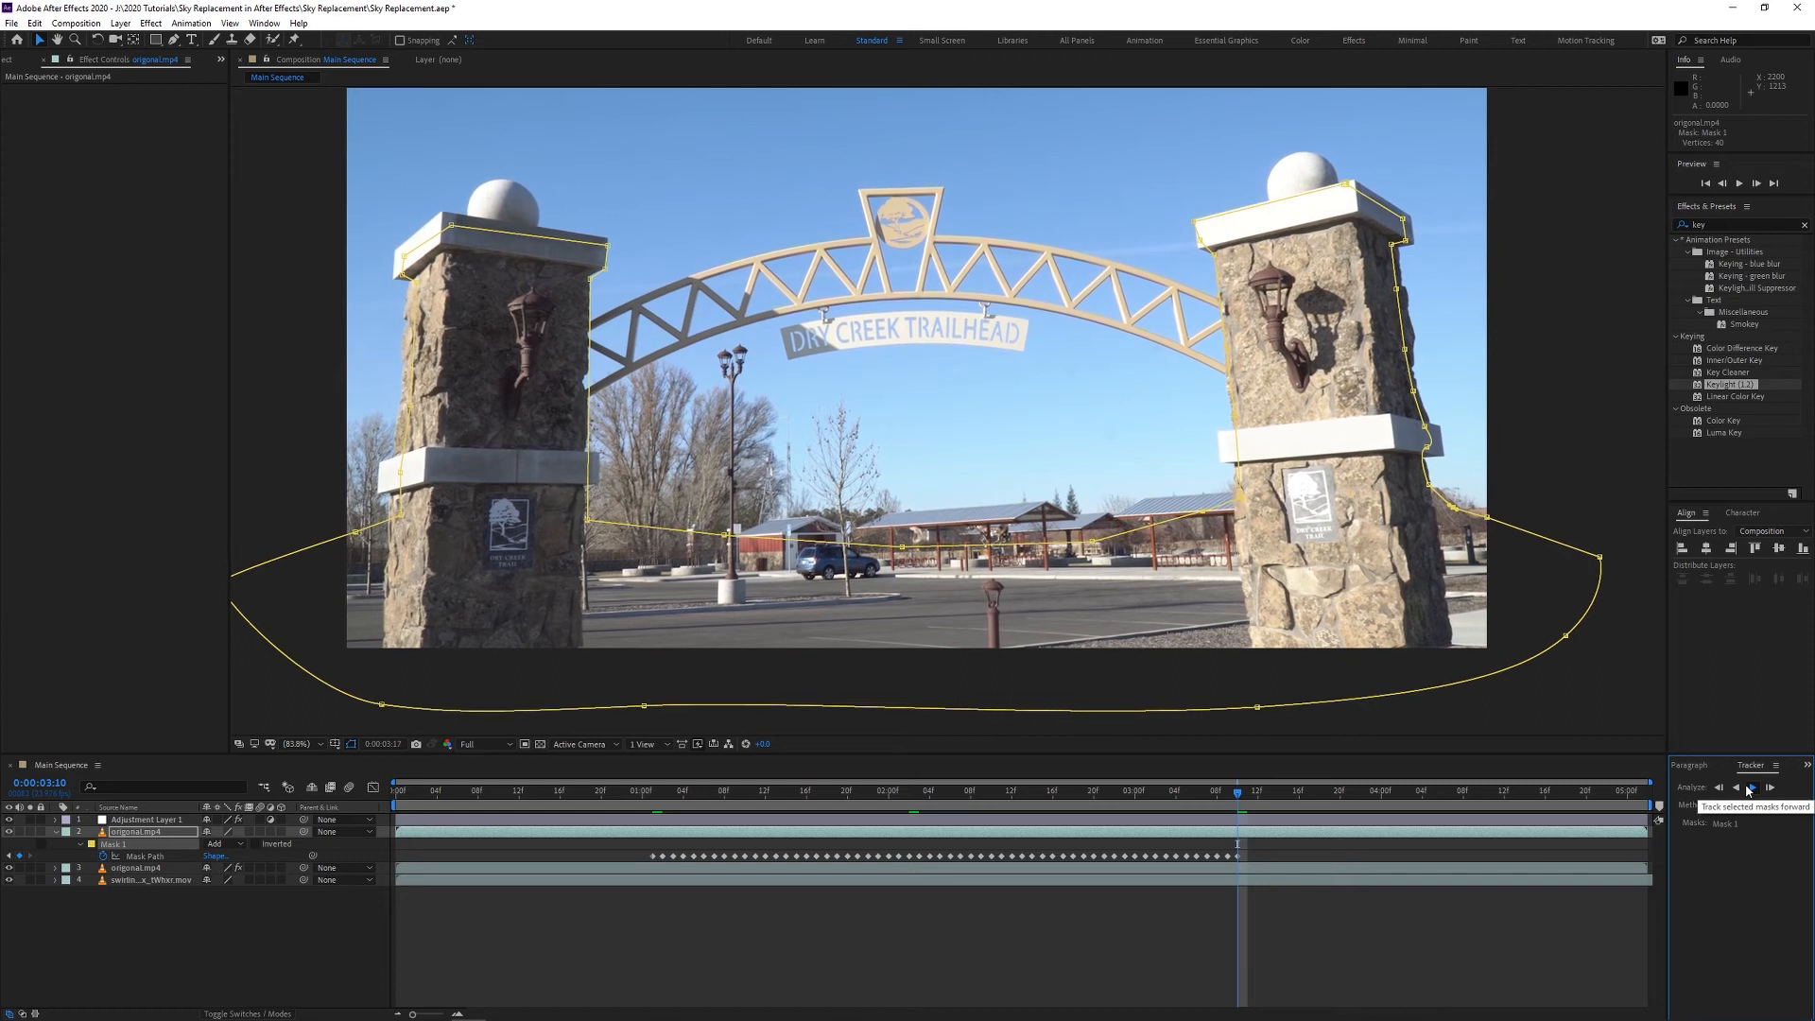
pyautogui.click(1748, 788)
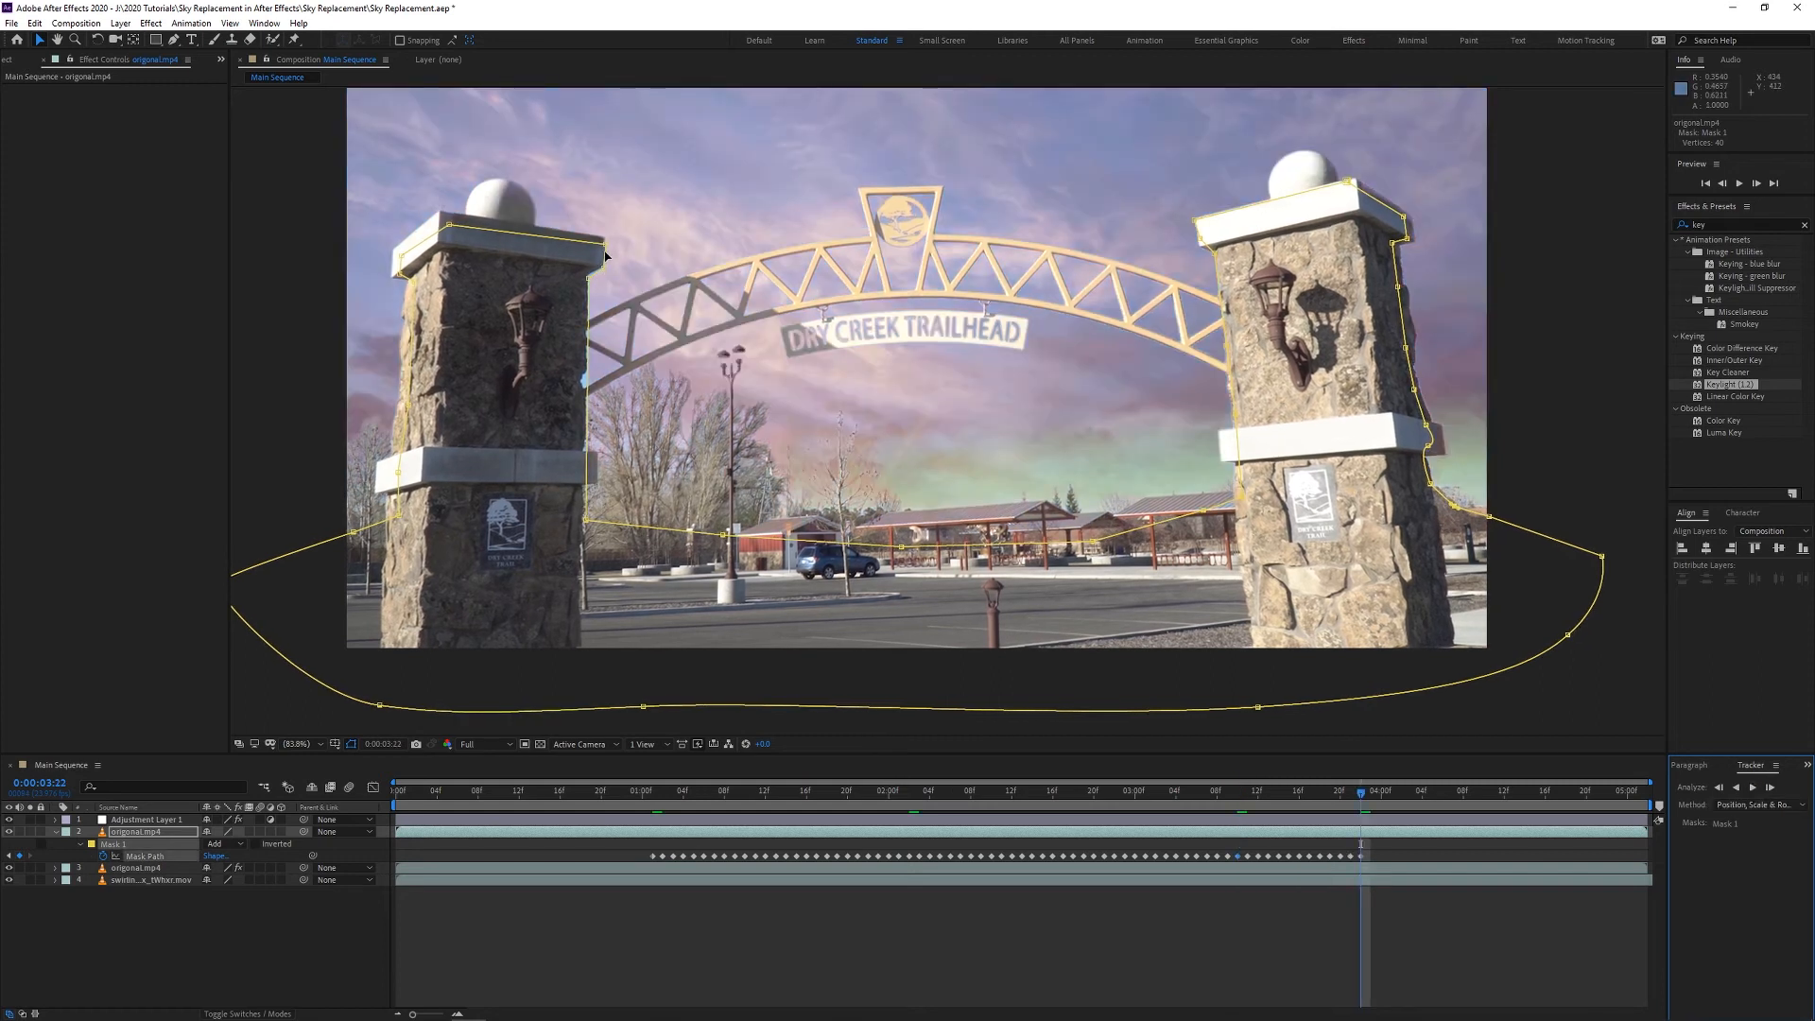
# - Track Mask 1 backward to the first frame of the composition
pyautogui.click(1728, 787)
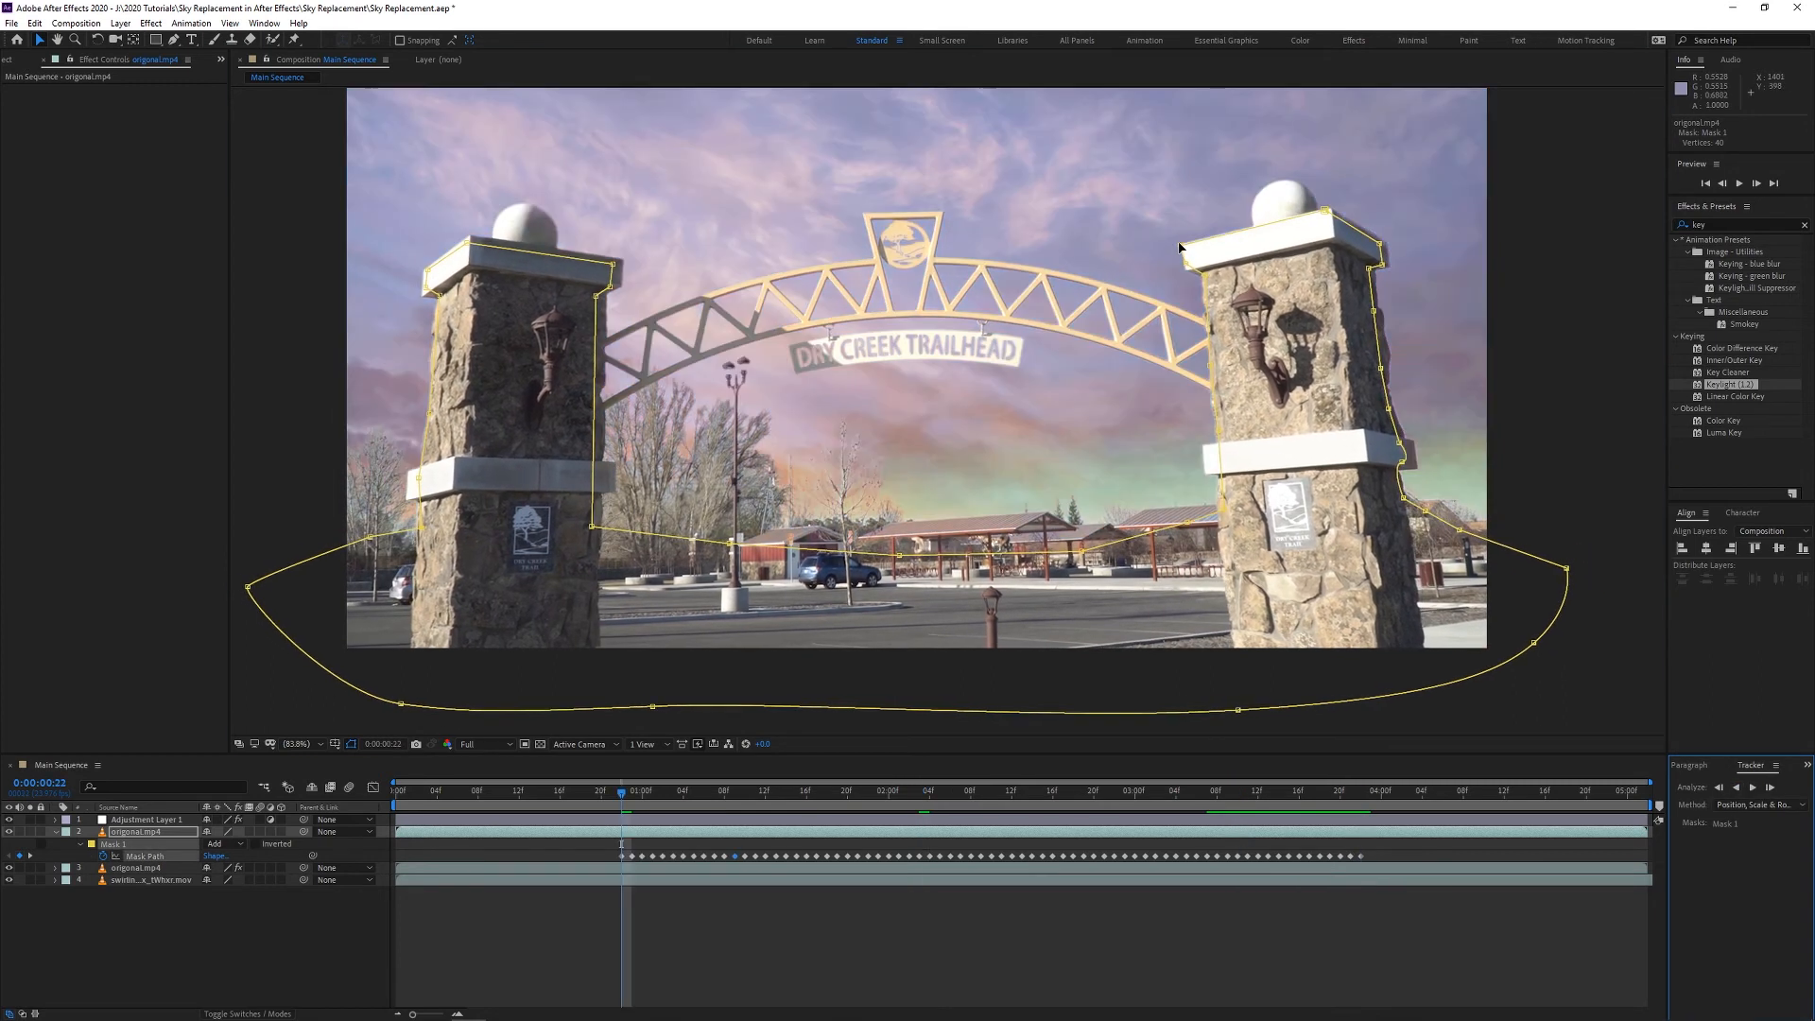
pyautogui.click(1739, 790)
pyautogui.click(1737, 788)
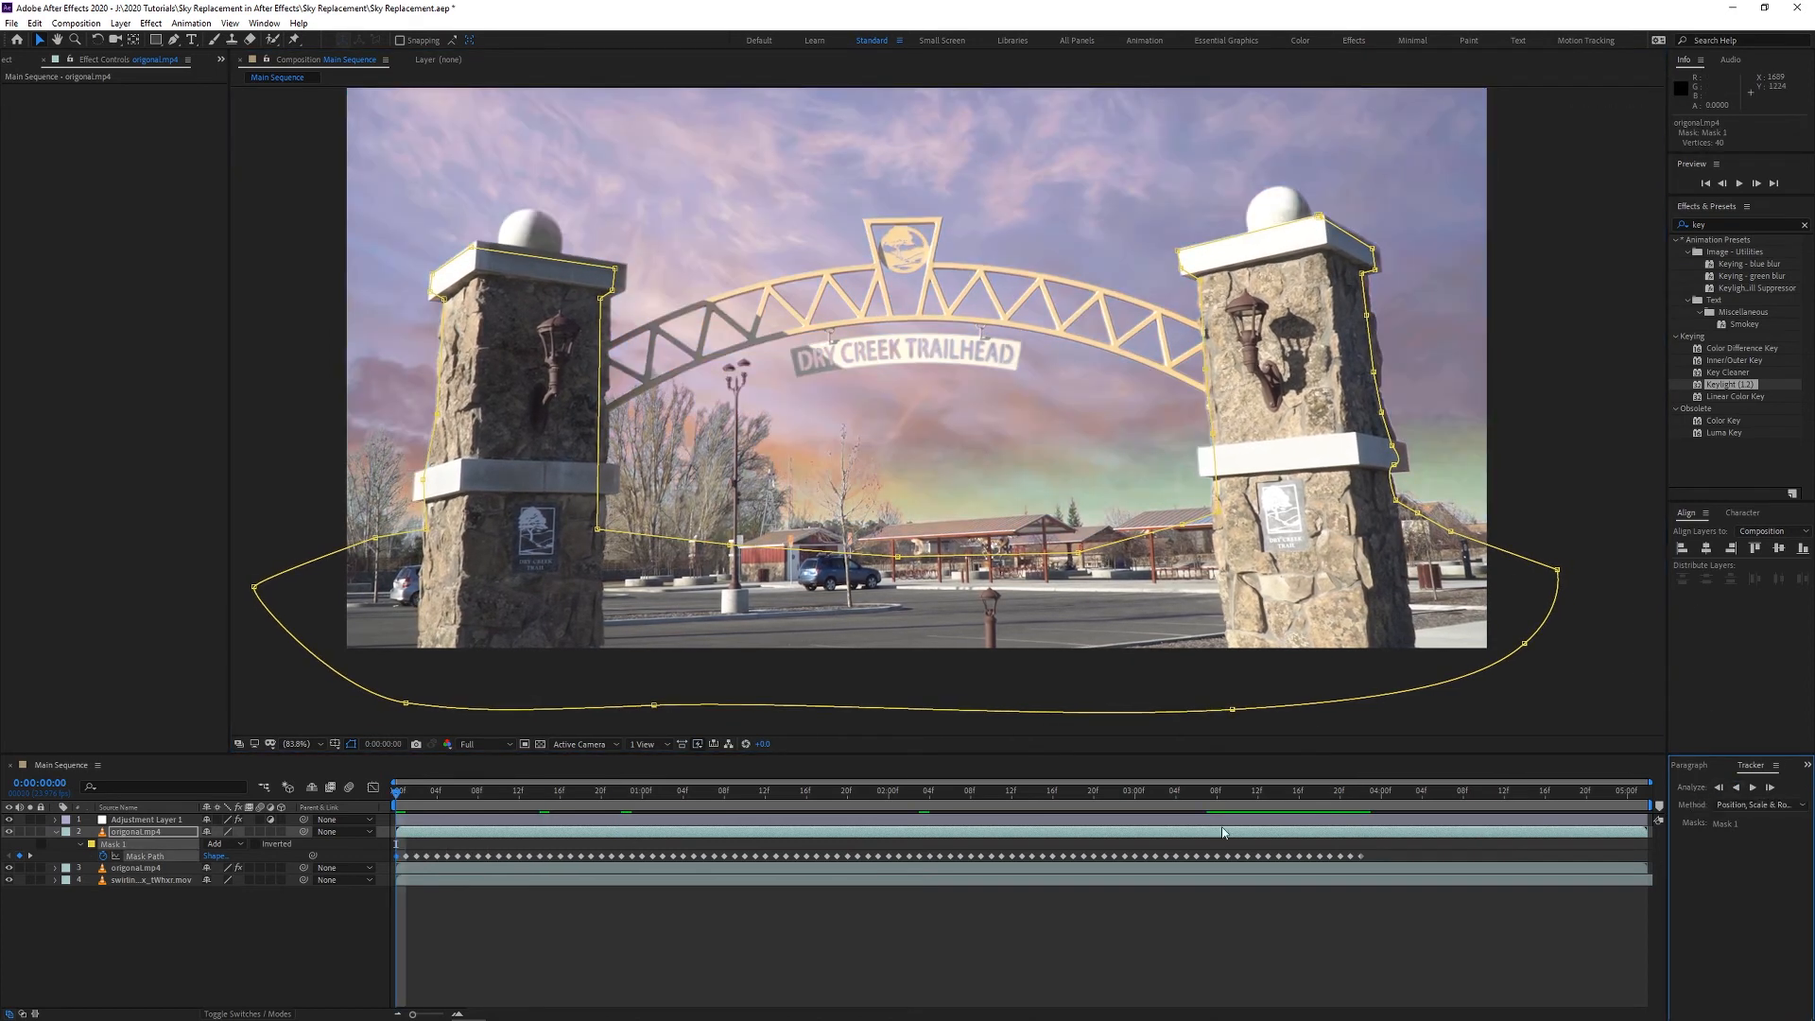
# - Resume forward tracking of Mask 1 from 0:00:03:22 through the end of the clip
pyautogui.moveTo(401, 794); pyautogui.dragTo(1361, 792)
pyautogui.click(1753, 797)
pyautogui.click(1753, 790)
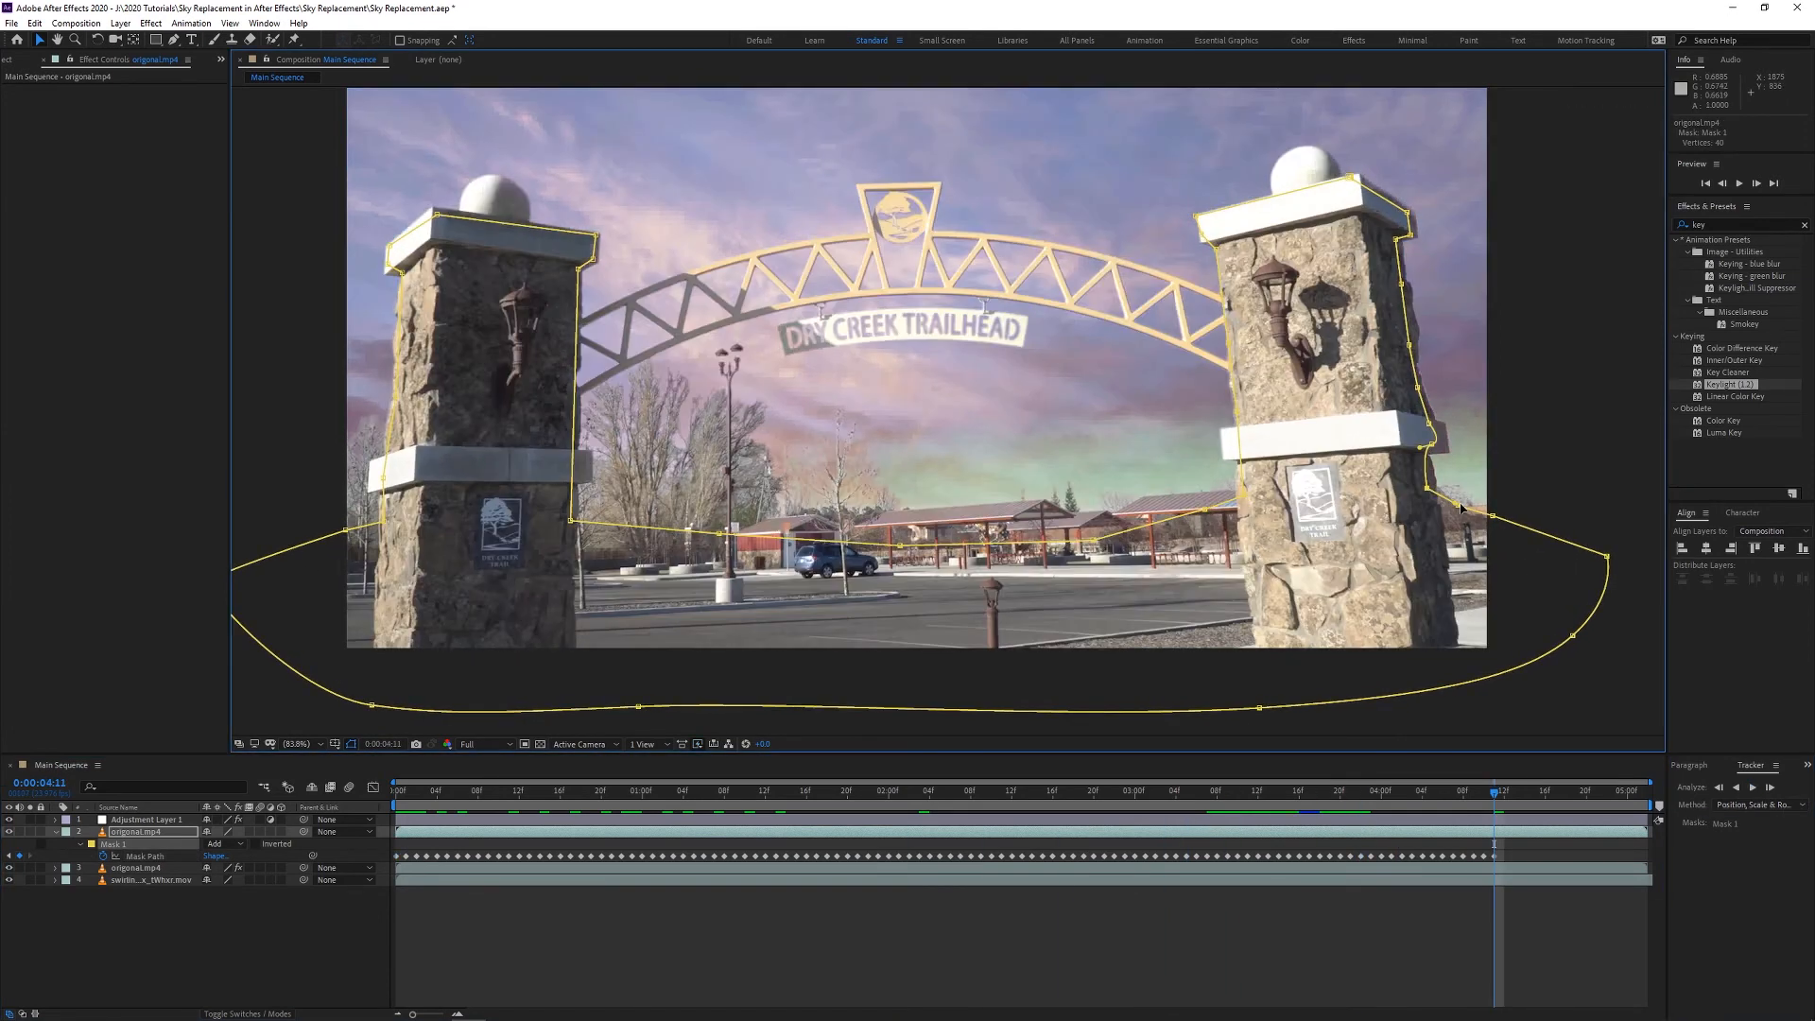
pyautogui.click(1752, 788)
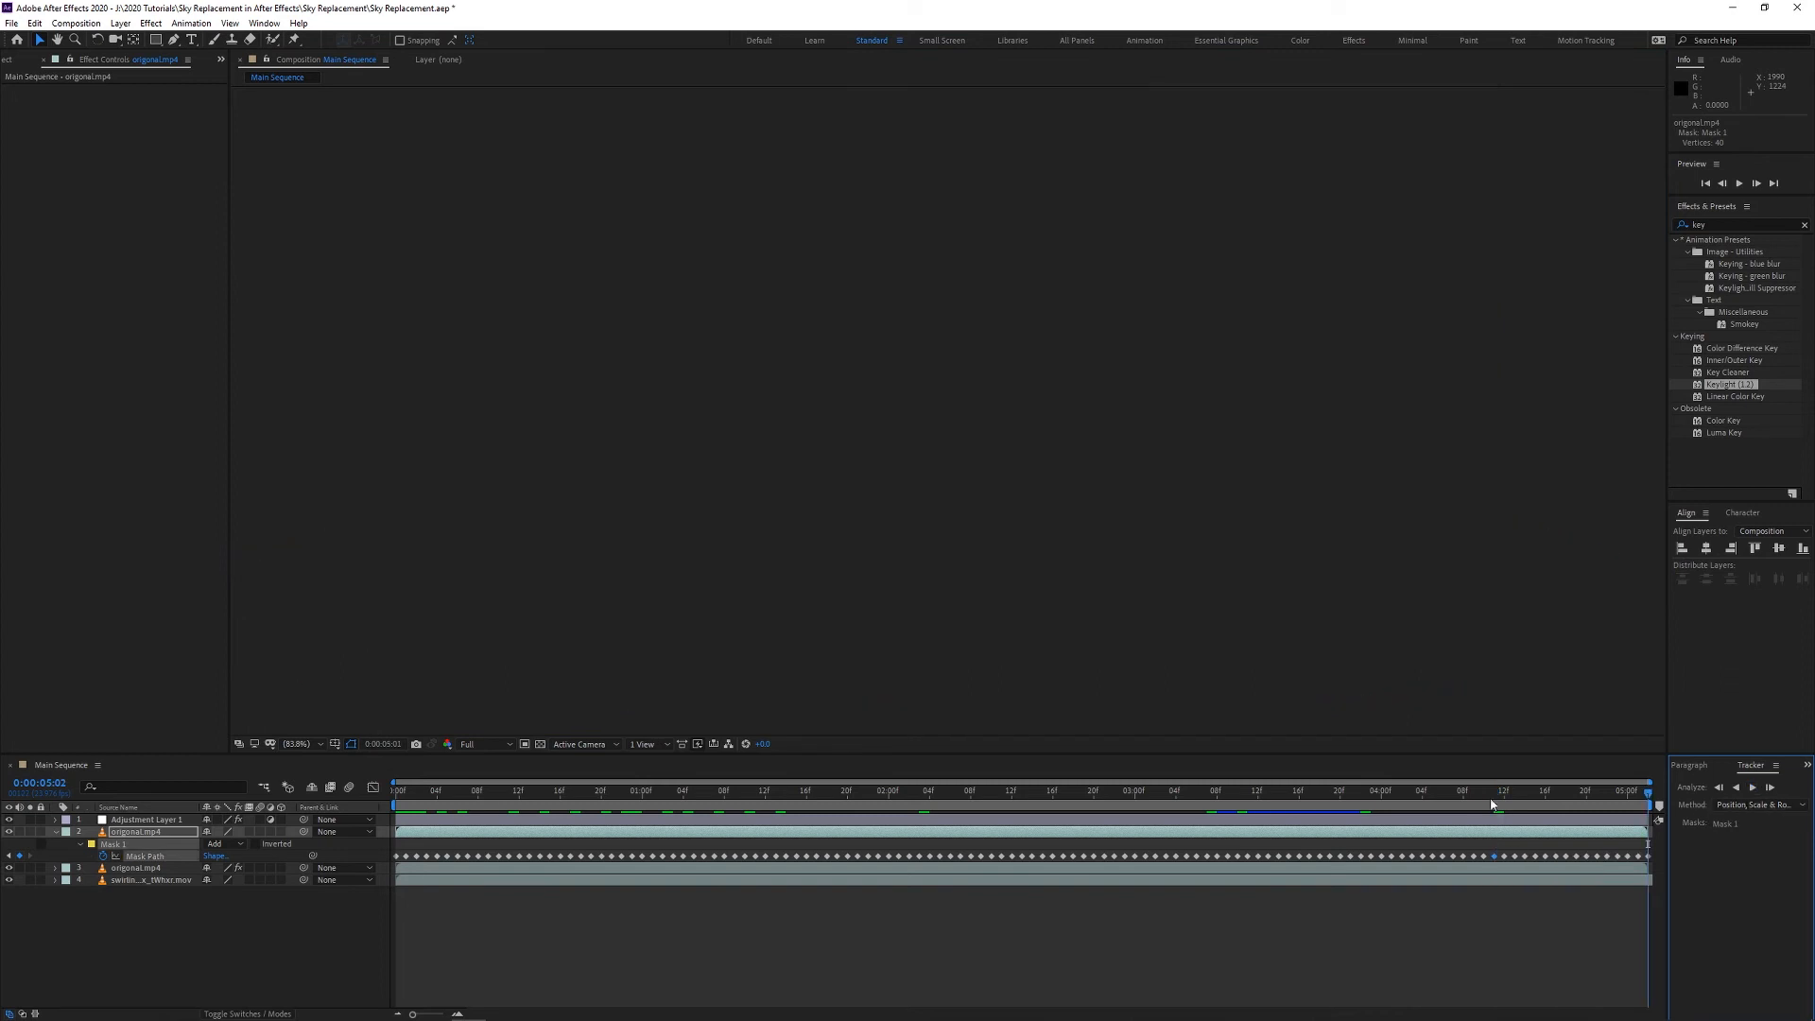
# - Compare the pillars at 0:00:01:06 with the masked upper footage layer hidden and shown
pyautogui.moveTo(1490, 798); pyautogui.dragTo(704, 804)
pyautogui.click(680, 931)
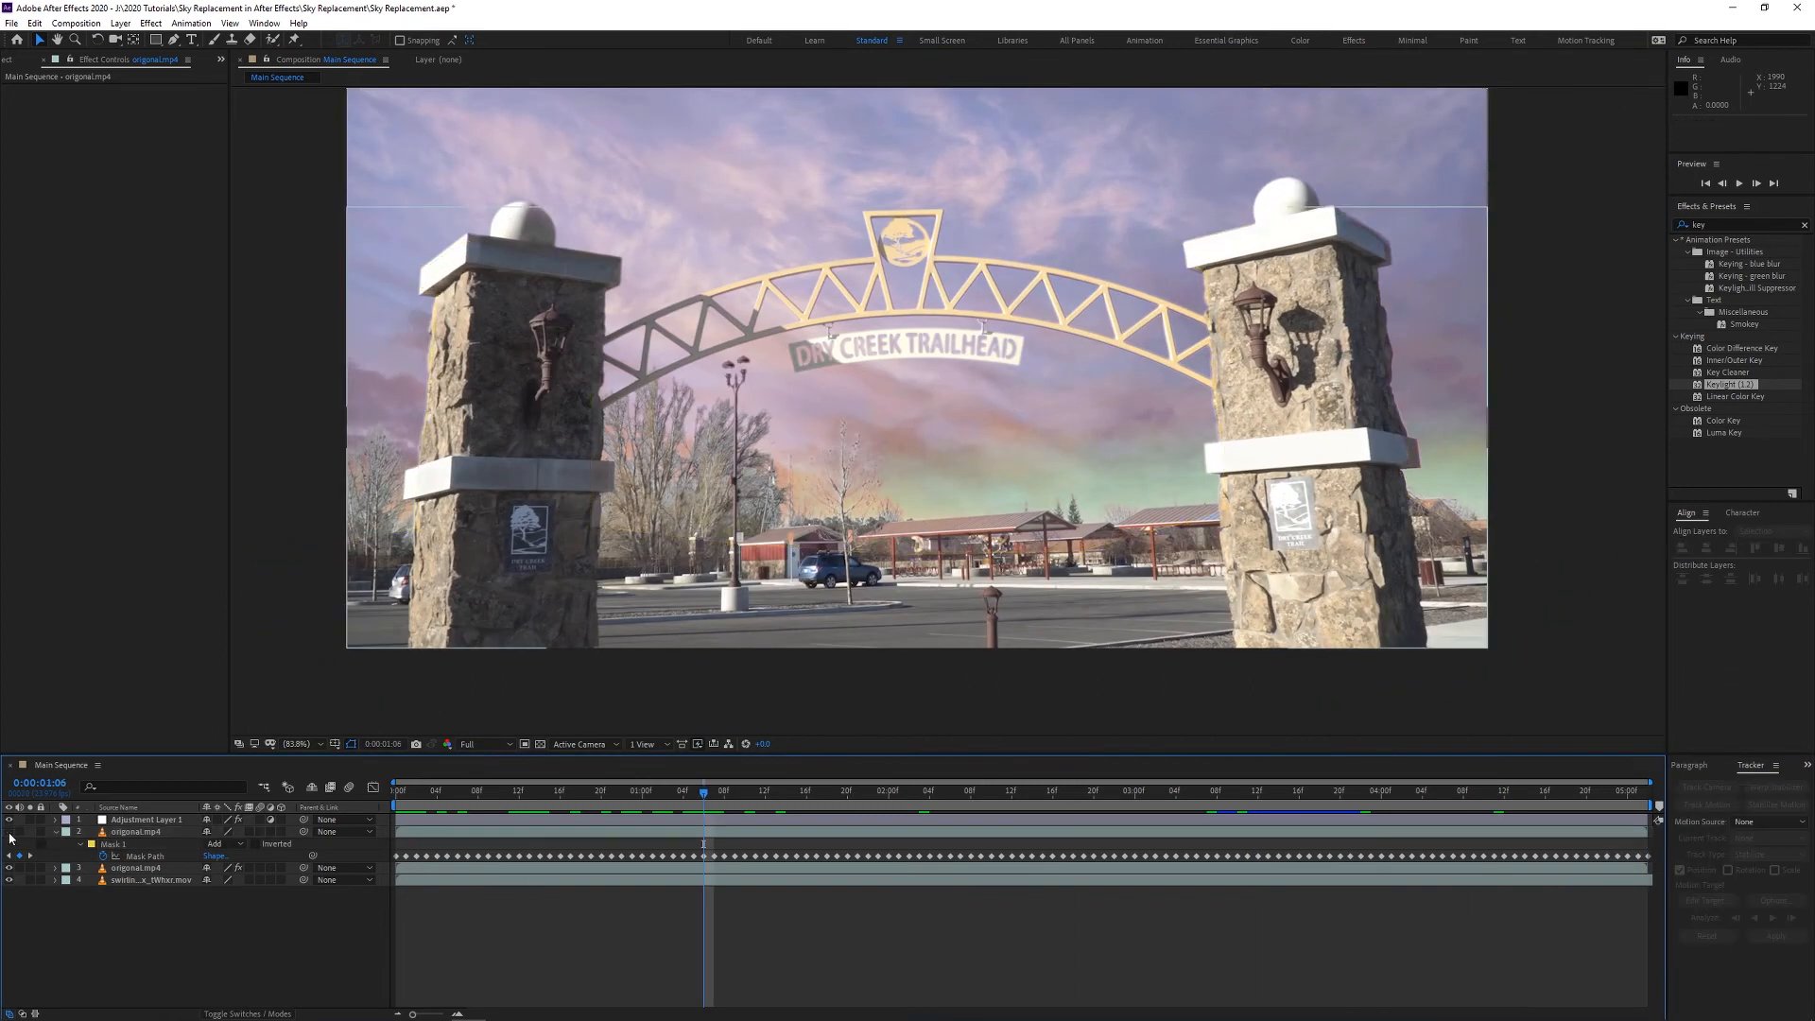
pyautogui.click(10, 832)
pyautogui.click(10, 833)
# - Inspect the mask edge at the right pillar's cap and set Mask 1's feather to 44 pixels
pyautogui.click(82, 845)
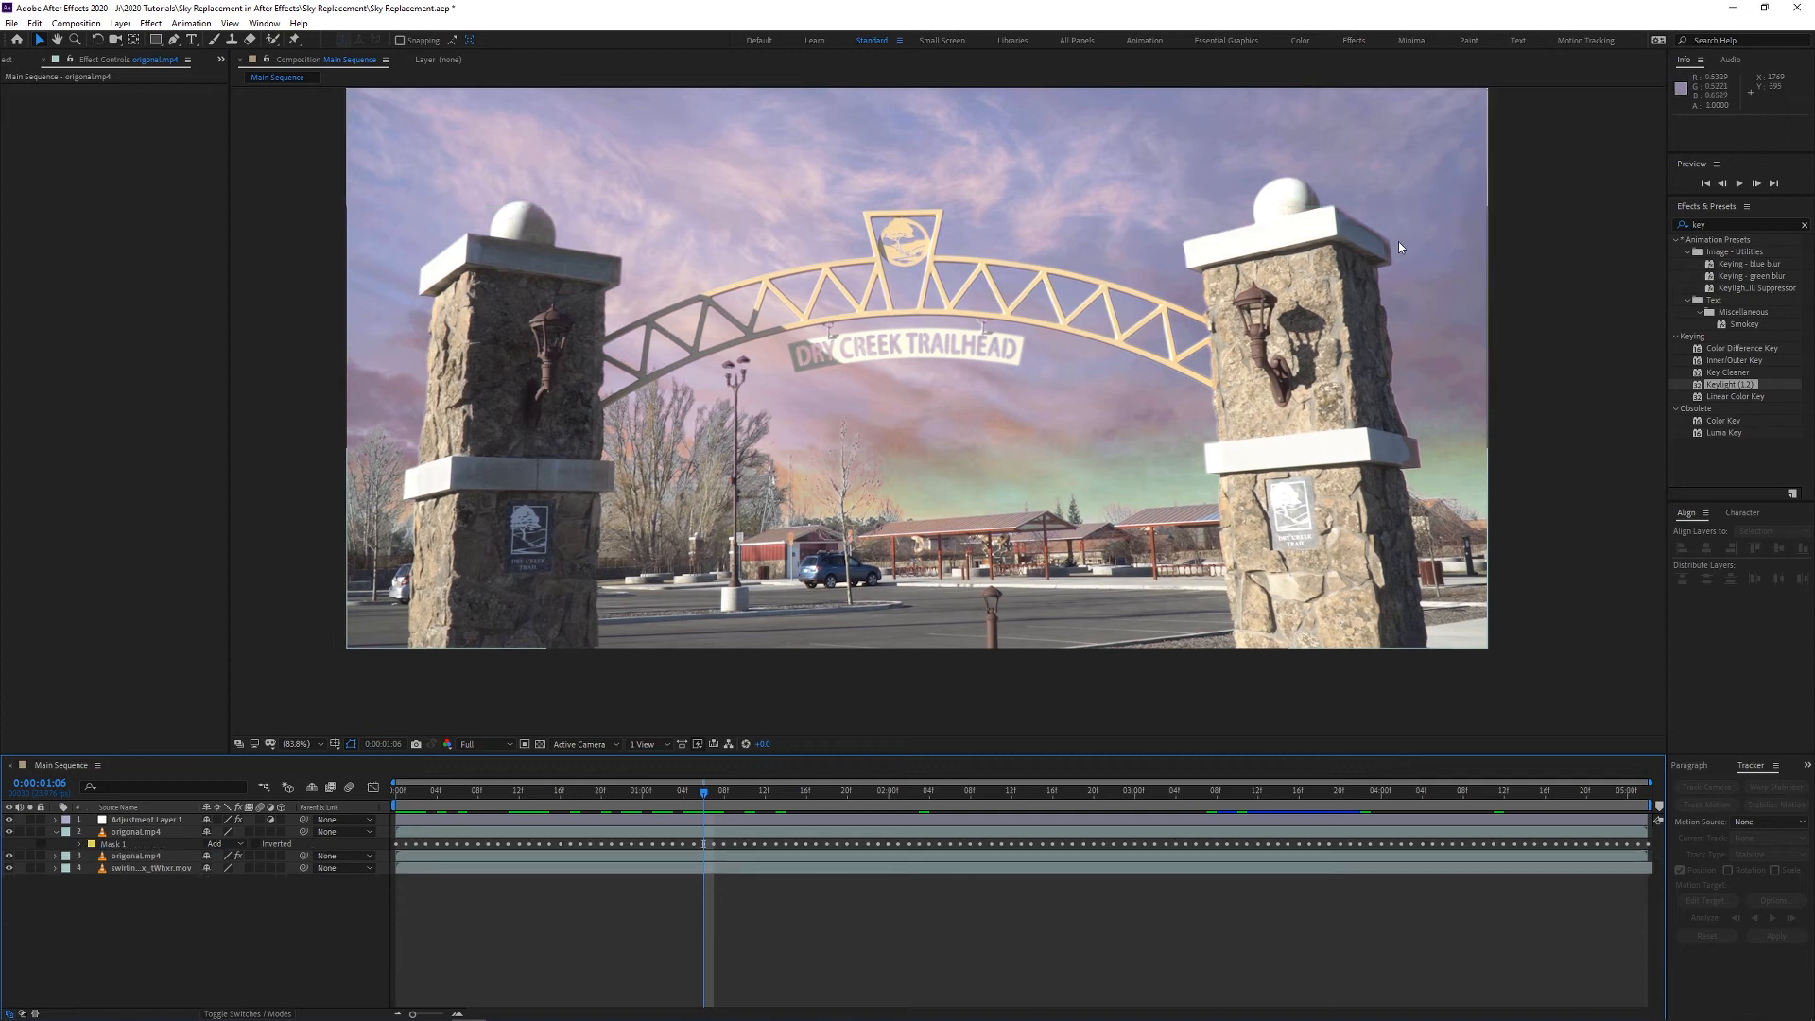
pyautogui.scroll(5, 1409, 241)
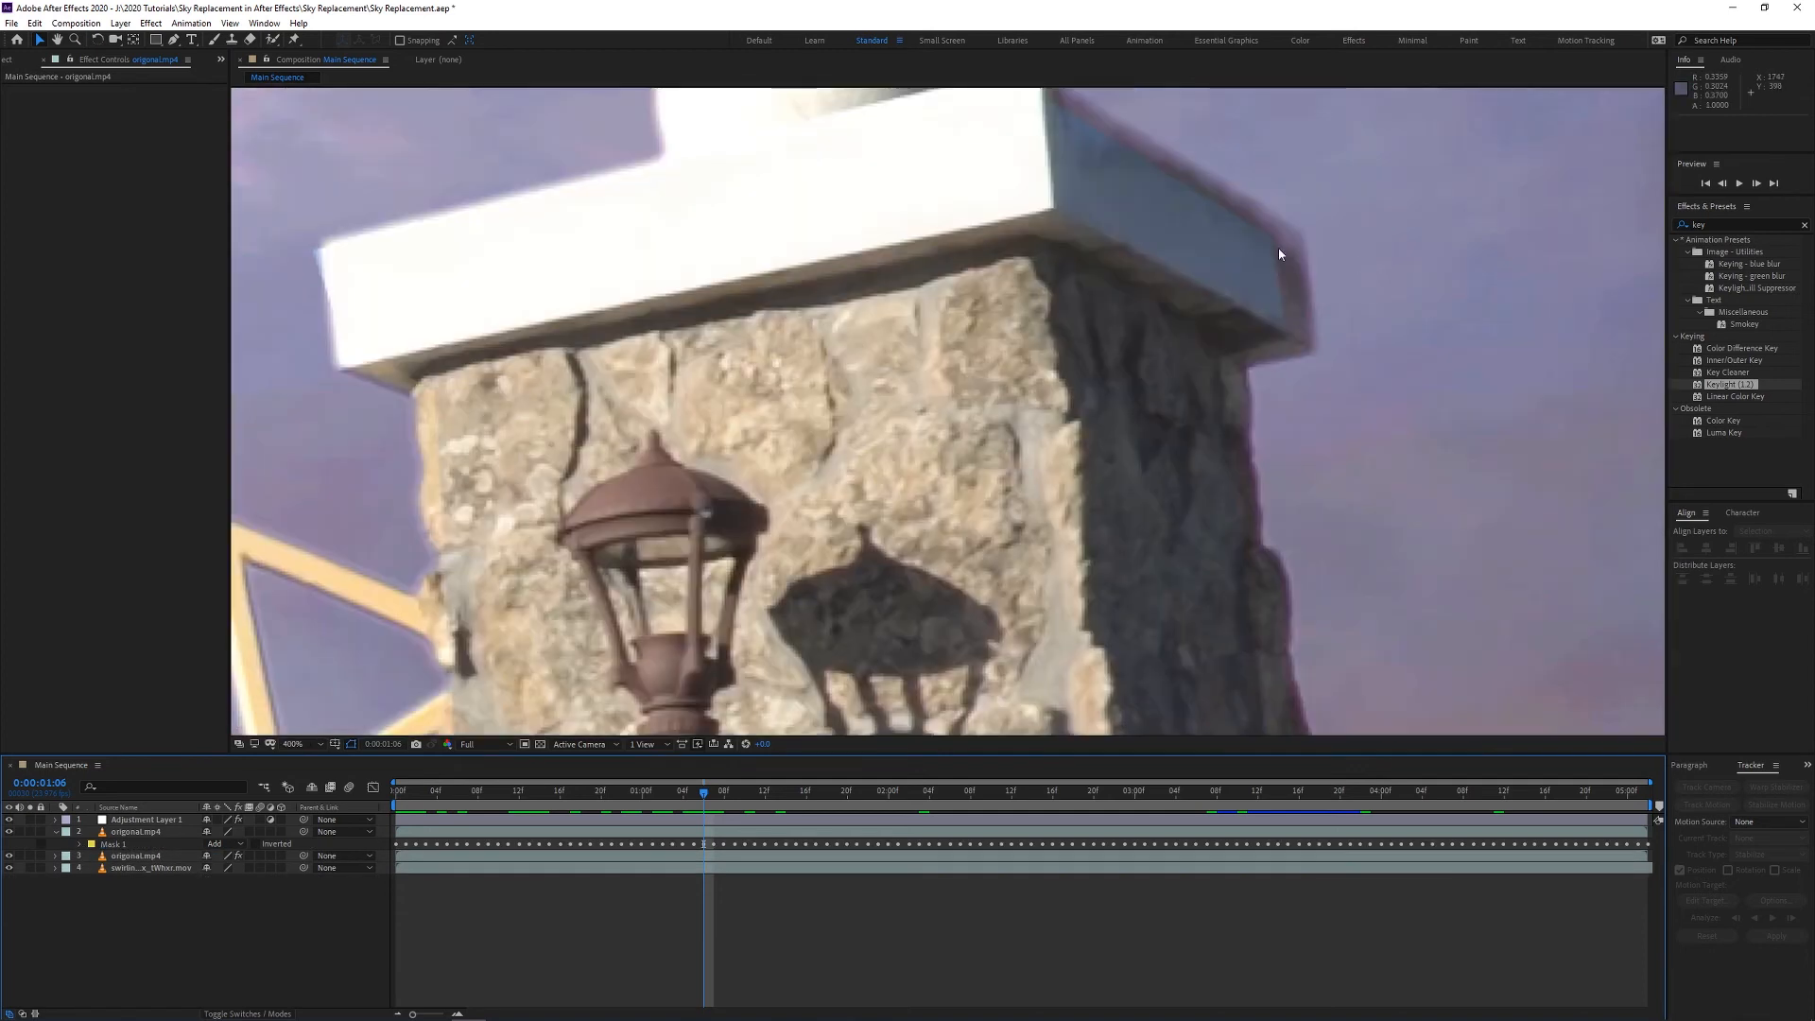
pyautogui.click(85, 845)
pyautogui.click(80, 845)
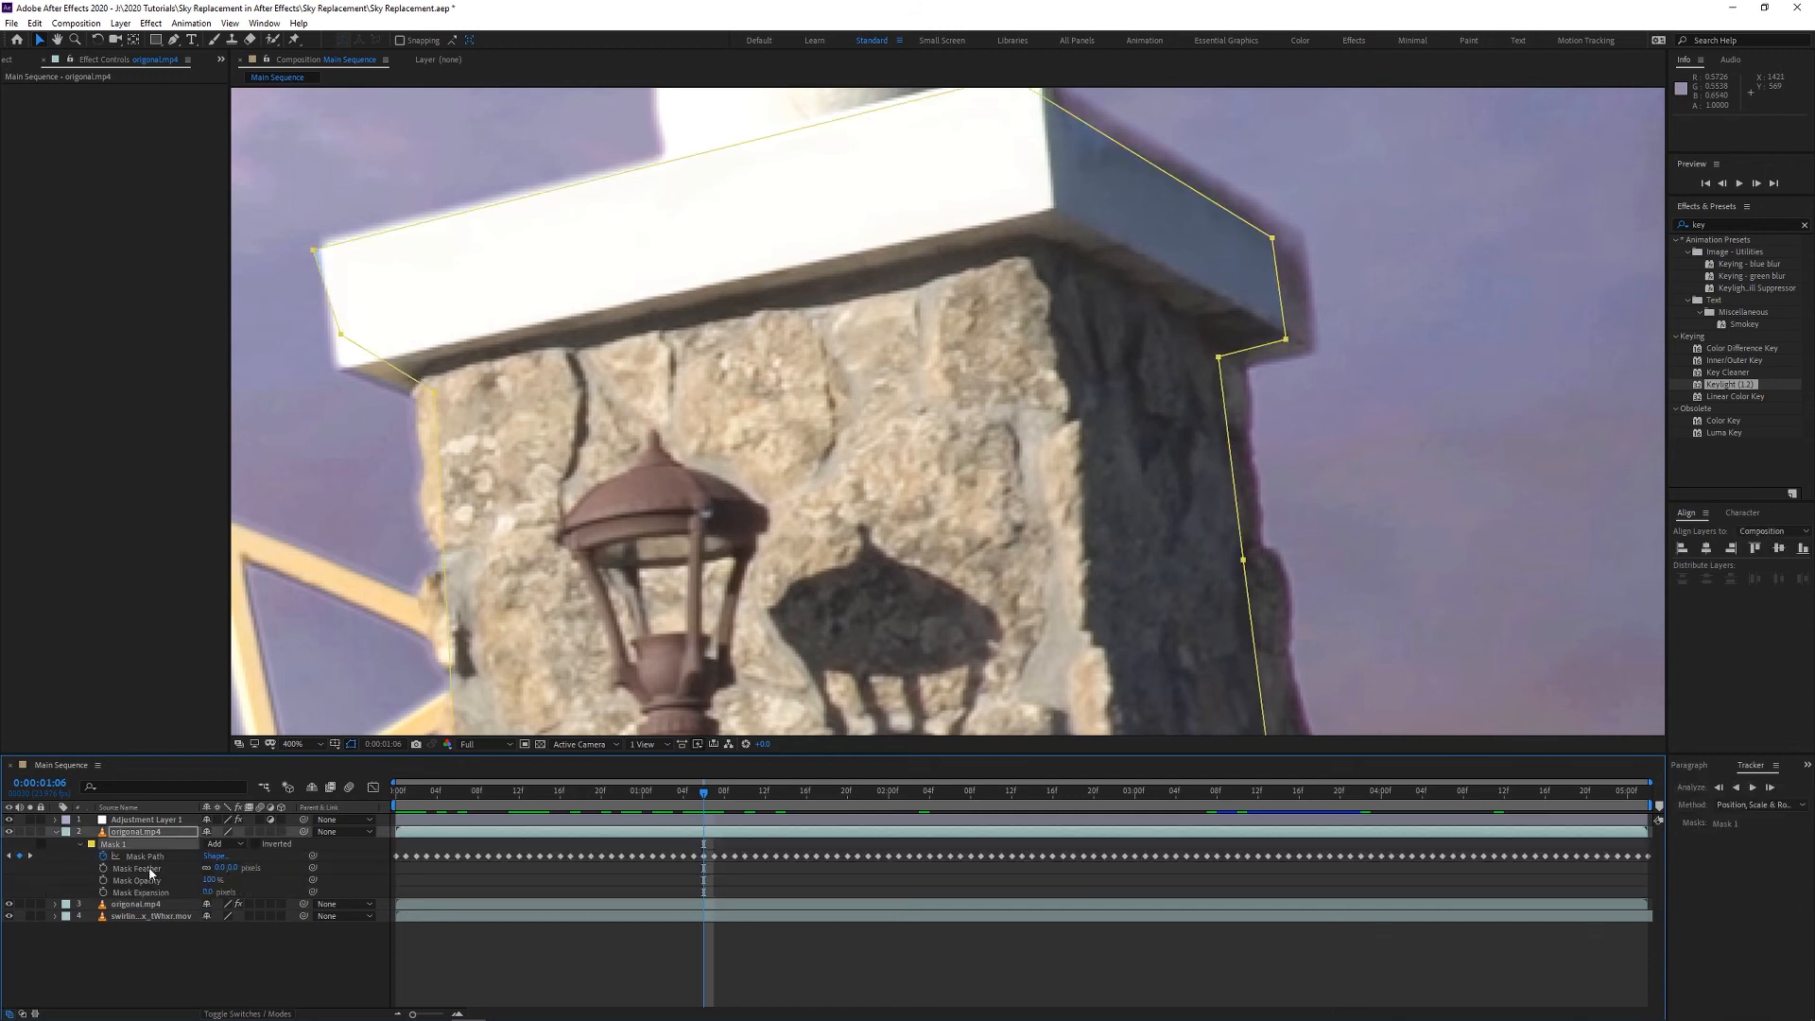
pyautogui.moveTo(215, 872); pyautogui.dragTo(305, 893)
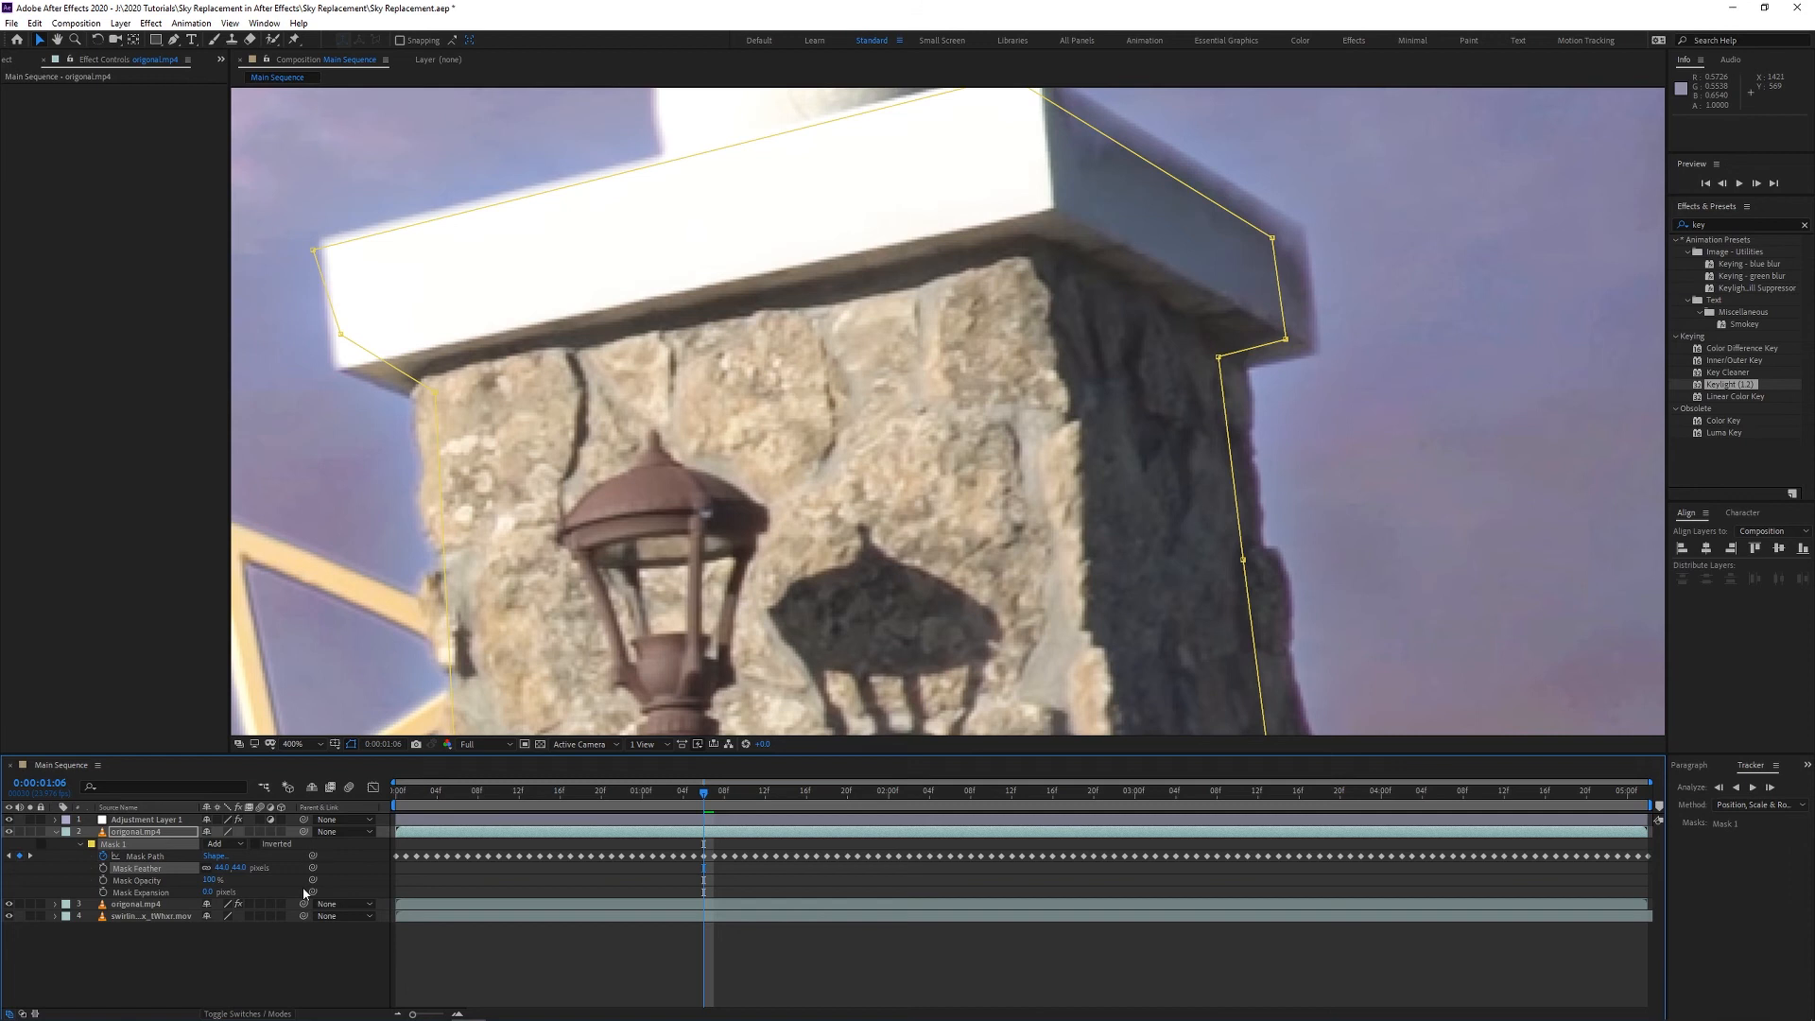
# - Contract Mask 1 with a negative mask expansion, checking the blend across both pillars and the parking area
pyautogui.press(',')
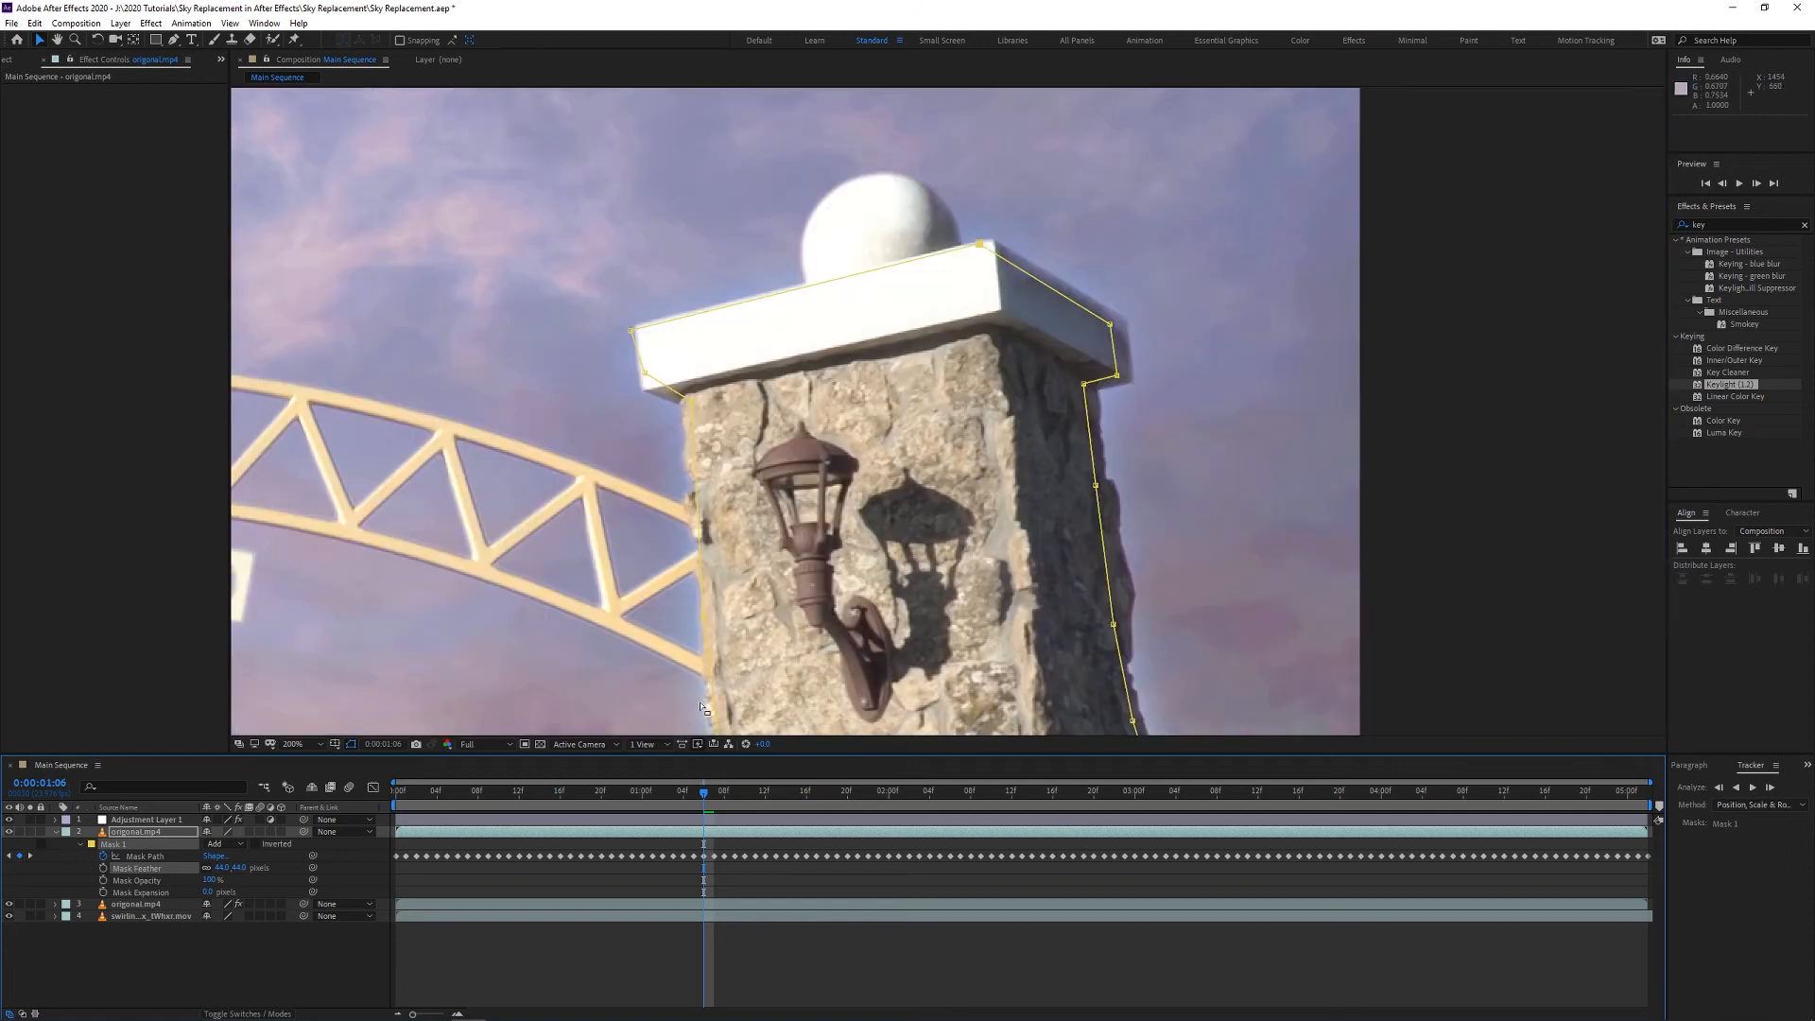
pyautogui.press(',')
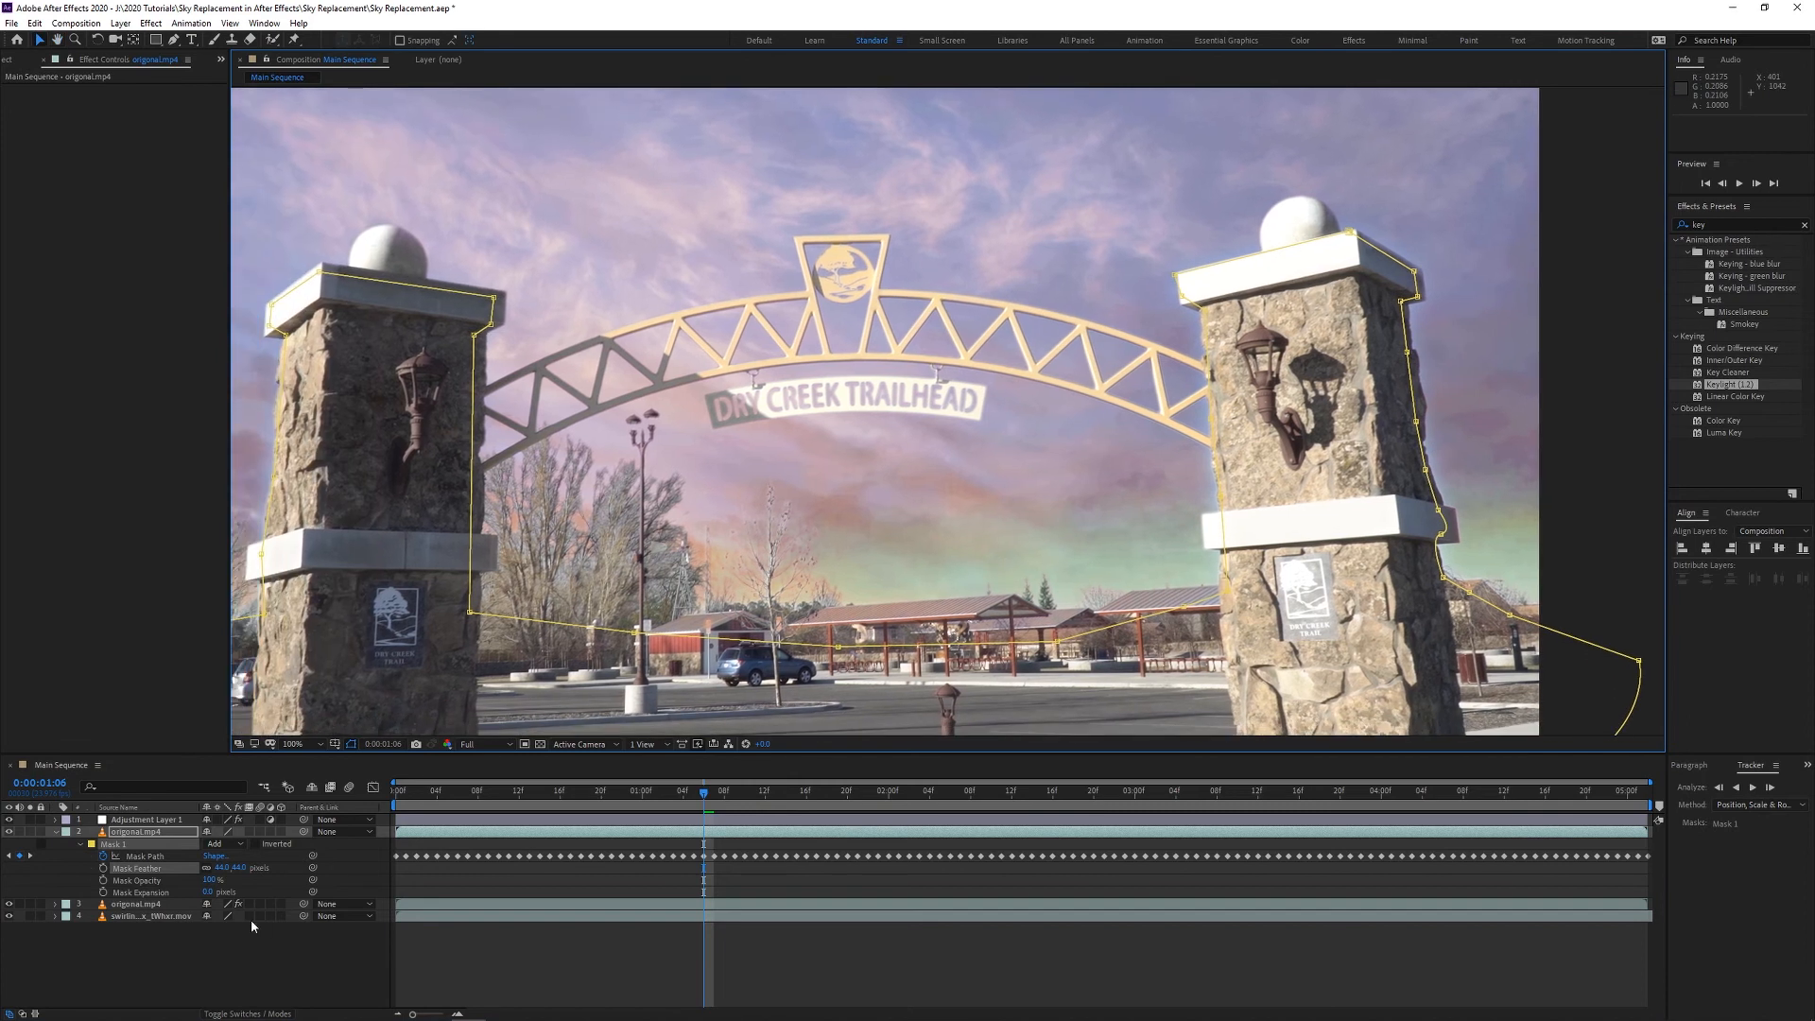
pyautogui.moveTo(206, 891); pyautogui.dragTo(192, 894)
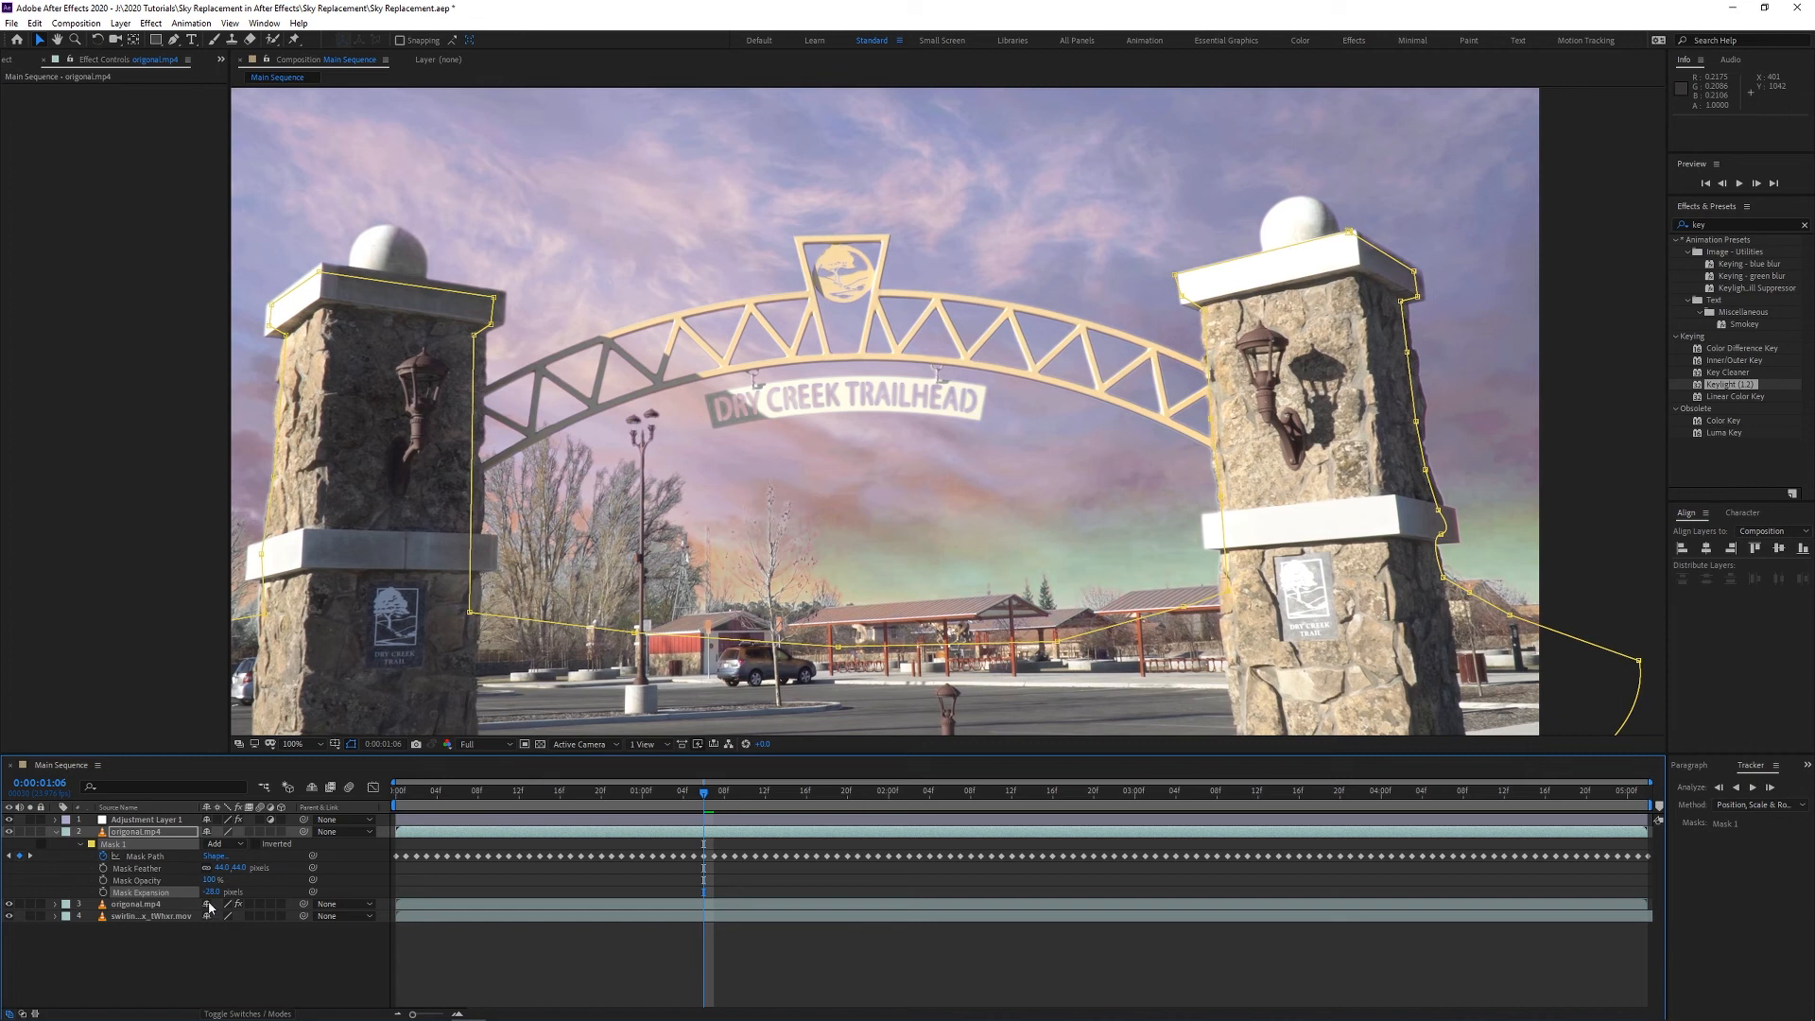
pyautogui.moveTo(210, 891)
pyautogui.mouseDown()
pyautogui.moveTo(245, 885)
pyautogui.moveTo(217, 891)
pyautogui.mouseUp()
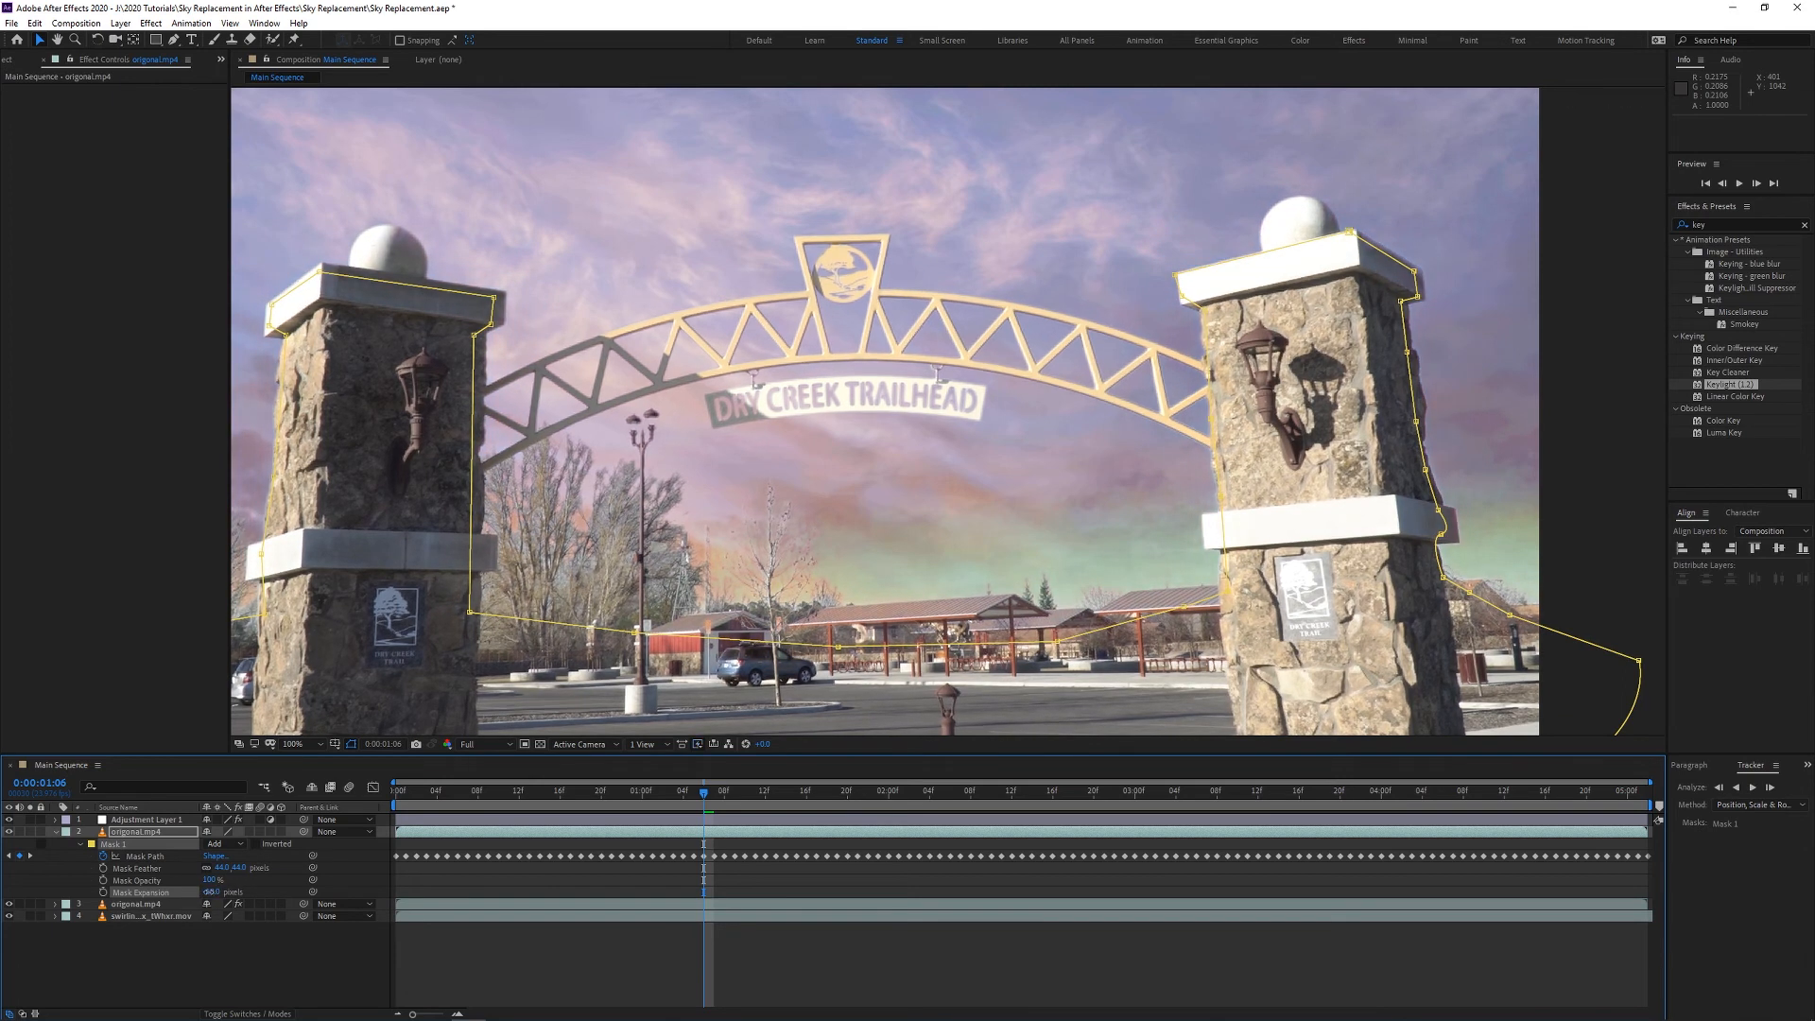